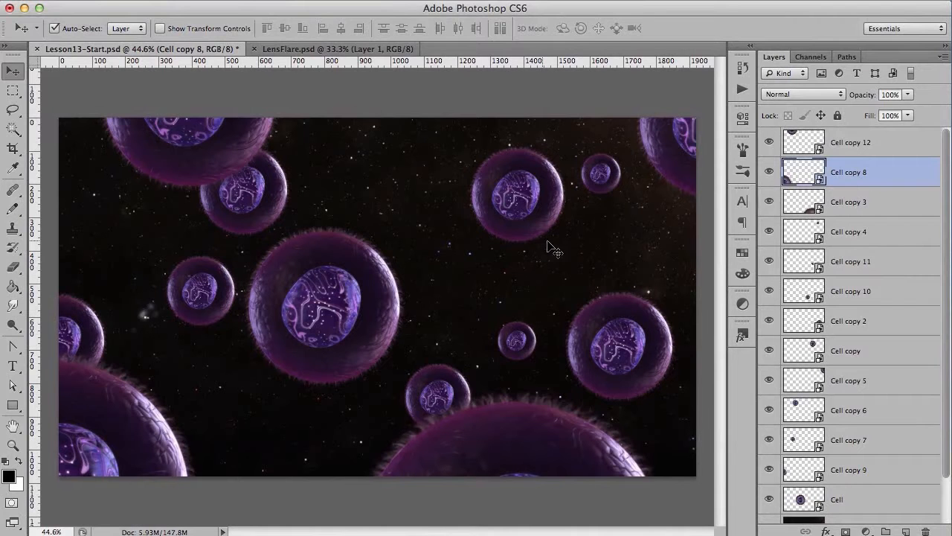
Step: Rename the starfield layer above Background as MilkyWay
{"action": "left_click", "coordinate": [628, 243]}
{"action": "scroll", "coordinate": [894, 418], "scroll_direction": "down", "scroll_amount": 1}
{"action": "double_click", "coordinate": [847, 480]}
{"action": "type", "text": "S"}
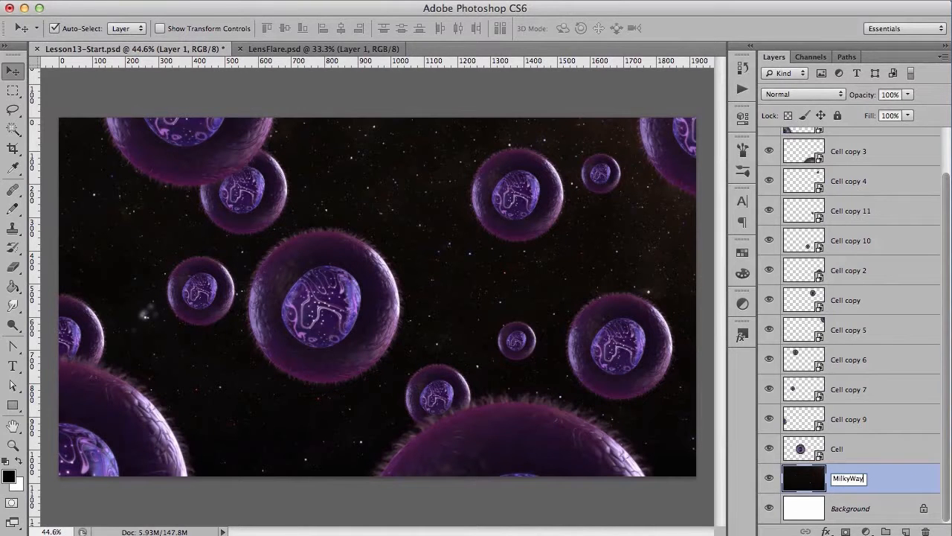
{"action": "type", "text": "ilkyWay"}
{"action": "key", "text": "Return"}
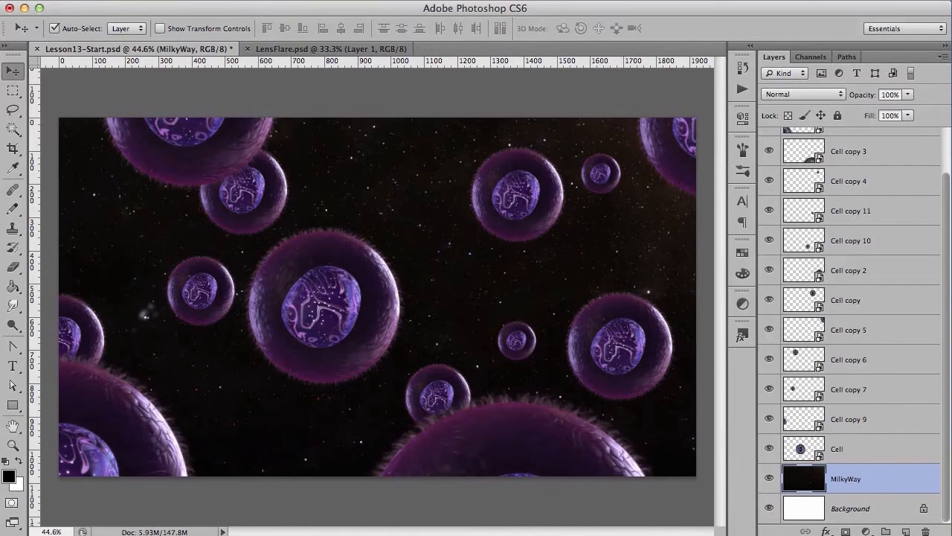
Step: Apply a Gaussian Blur with a radius of 6.2 pixels to the MilkyWay layer
{"action": "left_click", "coordinate": [353, 0]}
{"action": "mouse_move", "coordinate": [404, 164]}
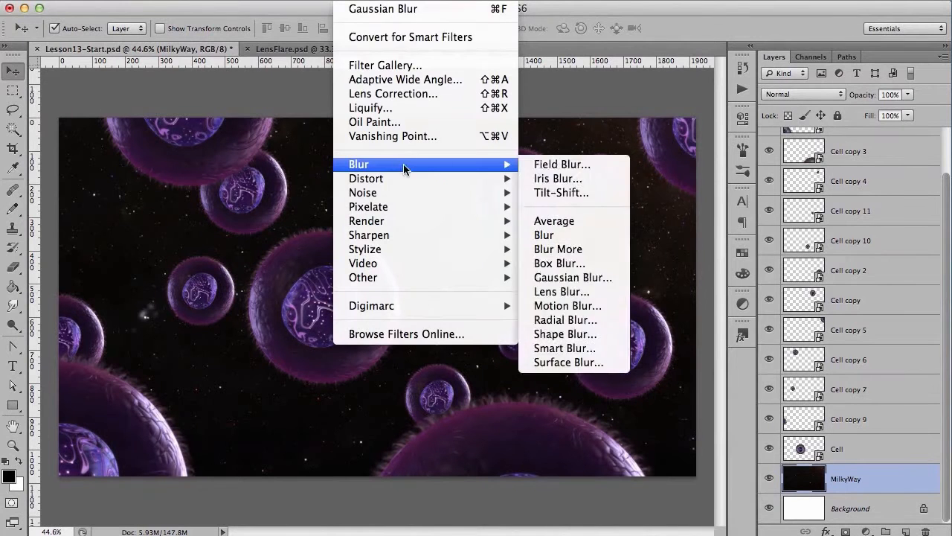
{"action": "left_click", "coordinate": [573, 276]}
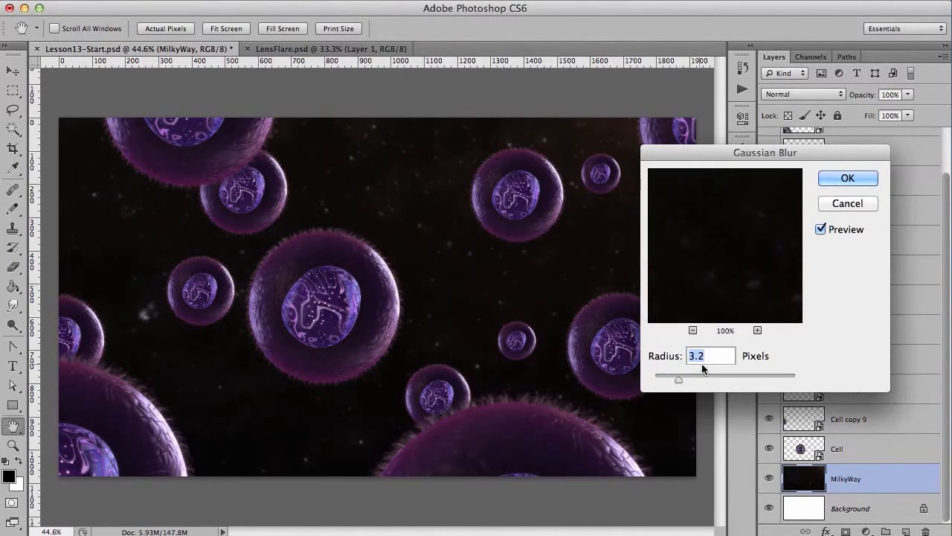
{"action": "left_click_drag", "start_coordinate": [683, 376], "coordinate": [697, 382]}
{"action": "left_click", "coordinate": [848, 178]}
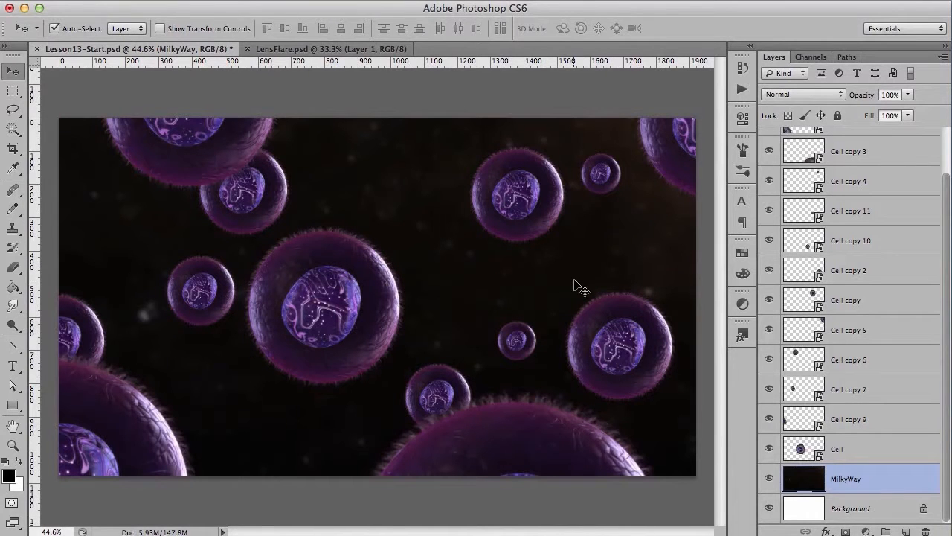
Step: Scale the large foreground cell on Cell copy 3 up to about 168% and reposition it along the image's lower edge
{"action": "left_click_drag", "start_coordinate": [573, 446], "coordinate": [580, 450]}
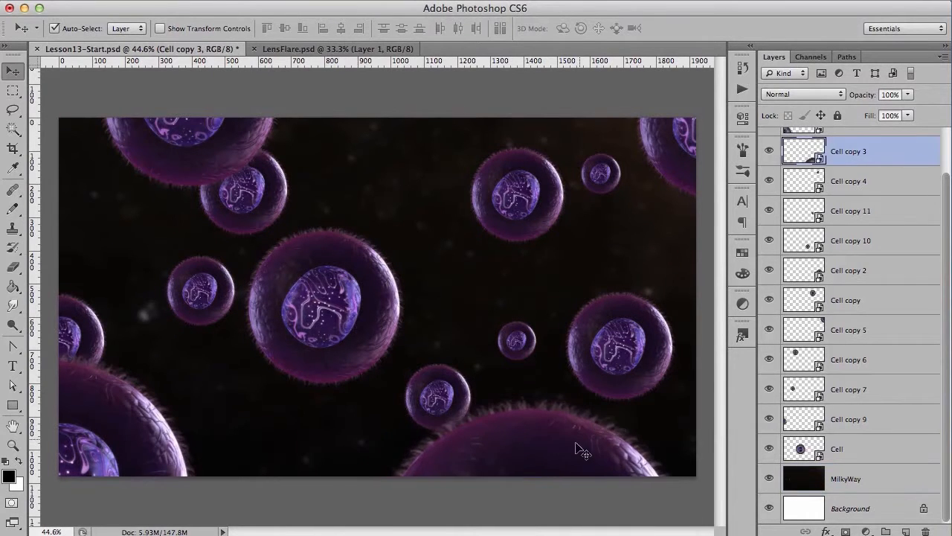
{"action": "key", "text": "ctrl+t"}
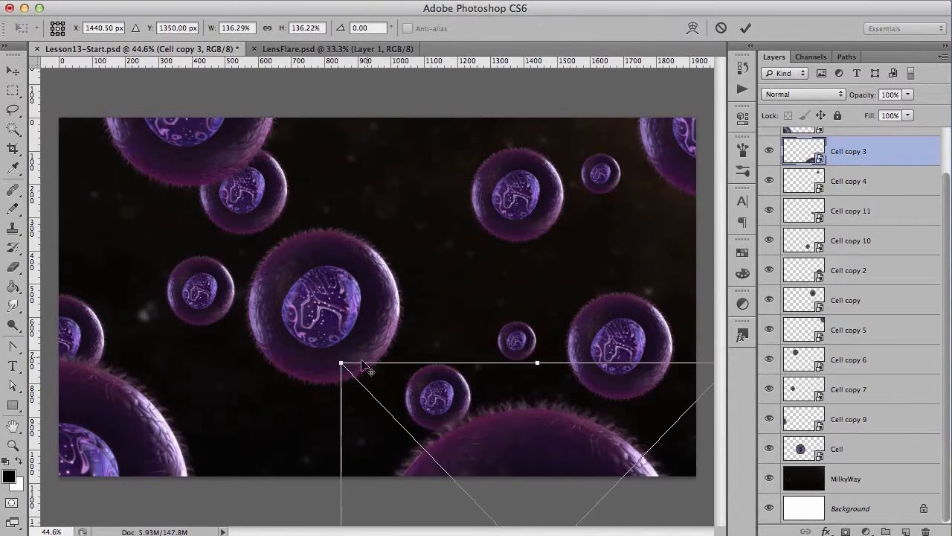
{"action": "left_click_drag", "start_coordinate": [341, 363], "coordinate": [296, 315]}
{"action": "left_click_drag", "start_coordinate": [532, 417], "coordinate": [539, 431]}
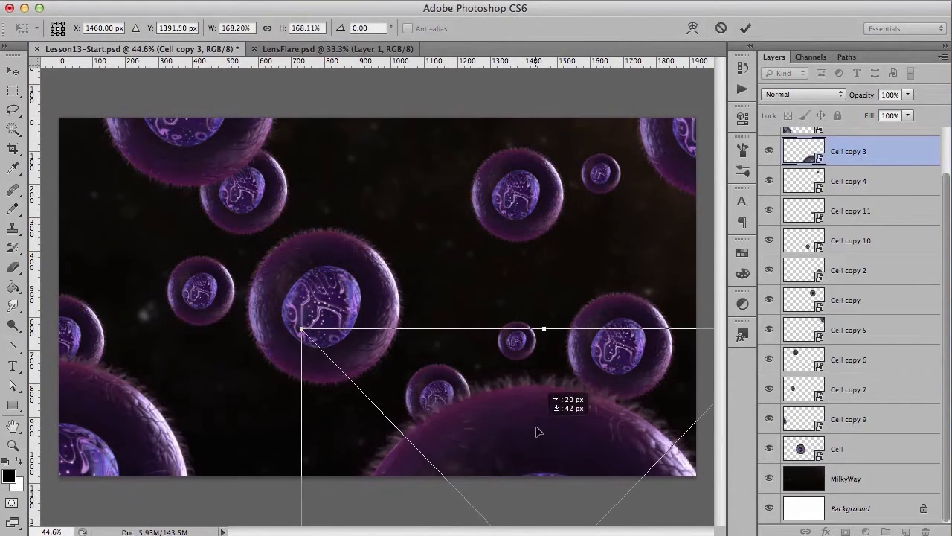
{"action": "left_click", "coordinate": [745, 28]}
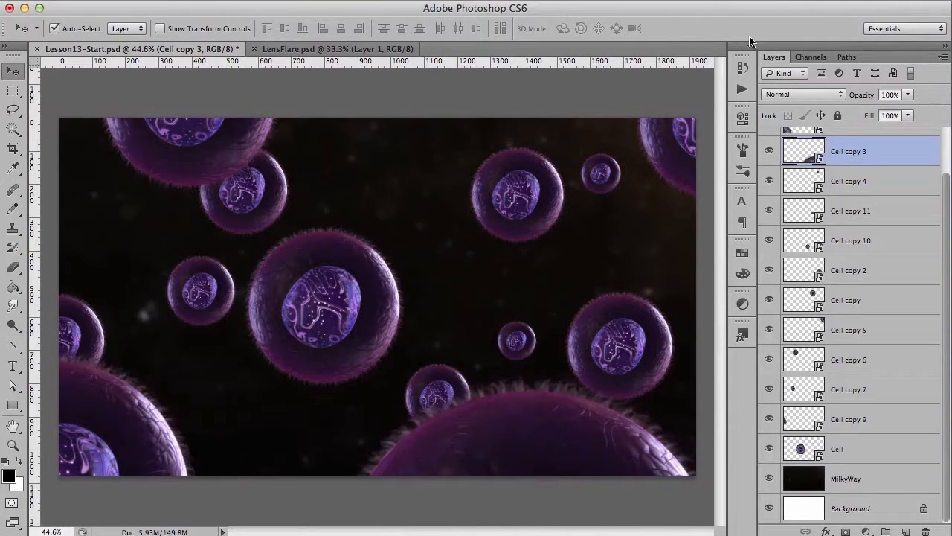
Step: Apply a Gaussian Blur smart filter with a radius of 8.7 pixels to Cell copy 3
{"action": "left_click", "coordinate": [341, 6]}
{"action": "mouse_move", "coordinate": [400, 163]}
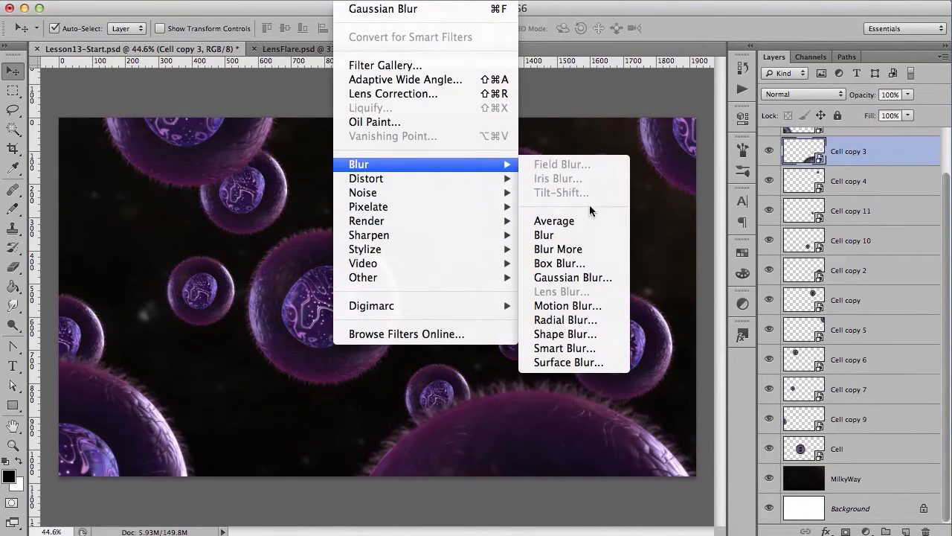
{"action": "left_click", "coordinate": [582, 277]}
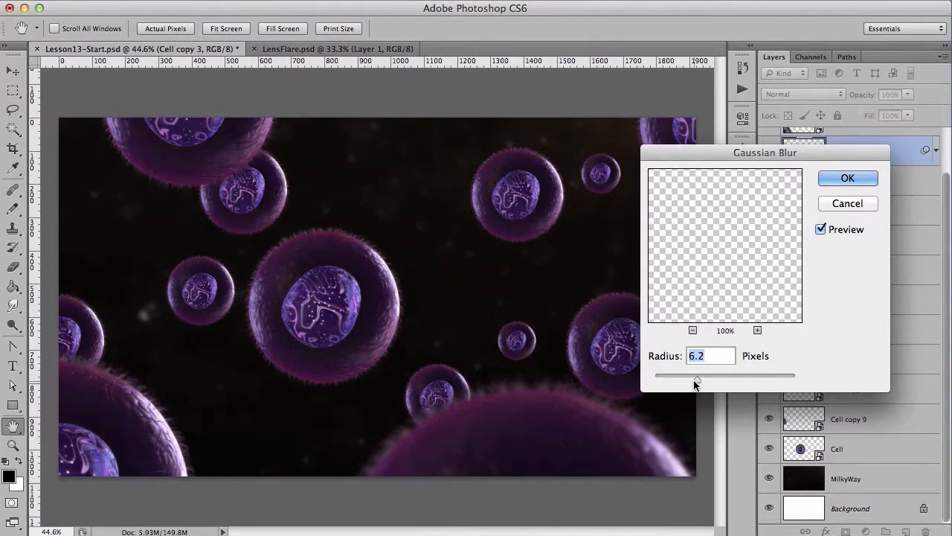
{"action": "left_click_drag", "start_coordinate": [694, 381], "coordinate": [707, 381]}
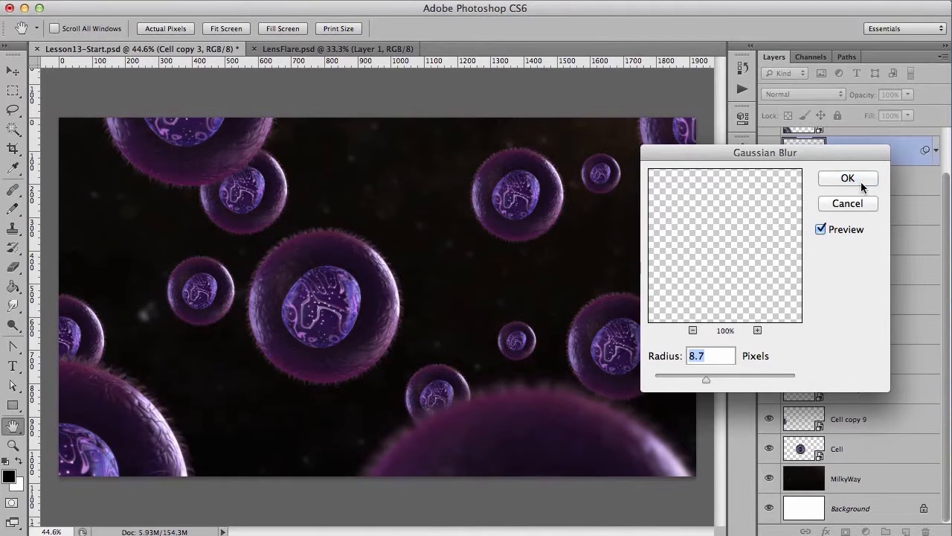
{"action": "left_click", "coordinate": [861, 181]}
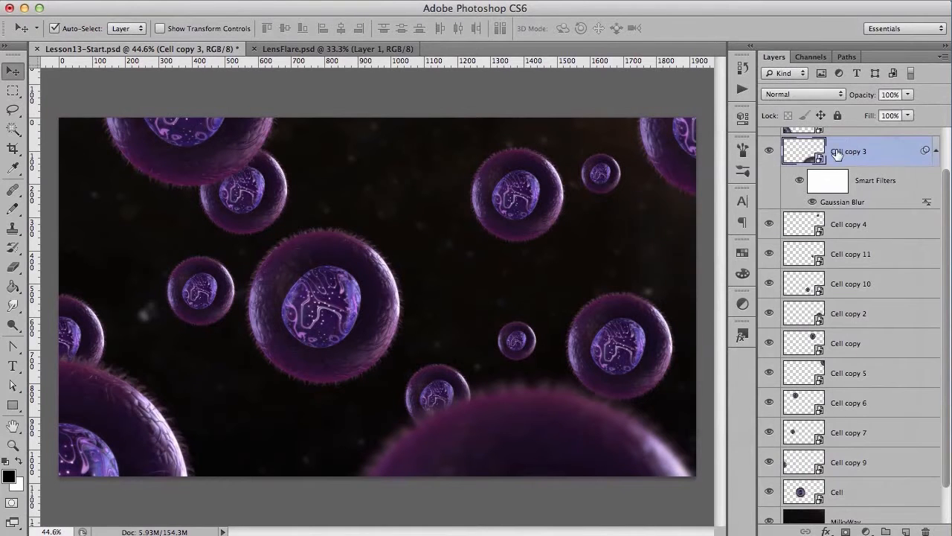
Step: Reduce the fill of Cell copy 3 to 74%
{"action": "left_click", "coordinate": [908, 94]}
{"action": "left_click_drag", "start_coordinate": [908, 108], "coordinate": [891, 131]}
{"action": "left_click", "coordinate": [907, 116]}
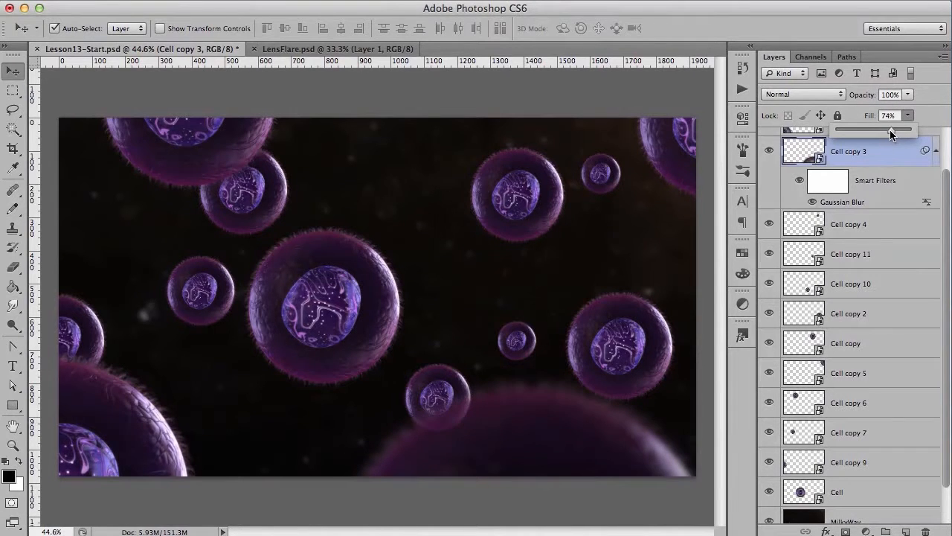
{"action": "left_click", "coordinate": [450, 392]}
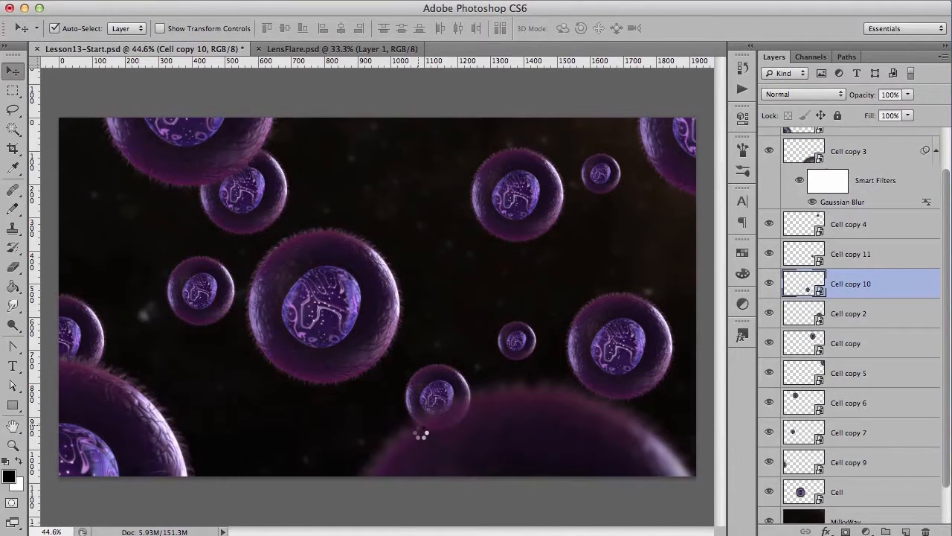
{"action": "key", "text": "ctrl+t"}
{"action": "left_click", "coordinate": [744, 28]}
{"action": "left_click", "coordinate": [518, 340]}
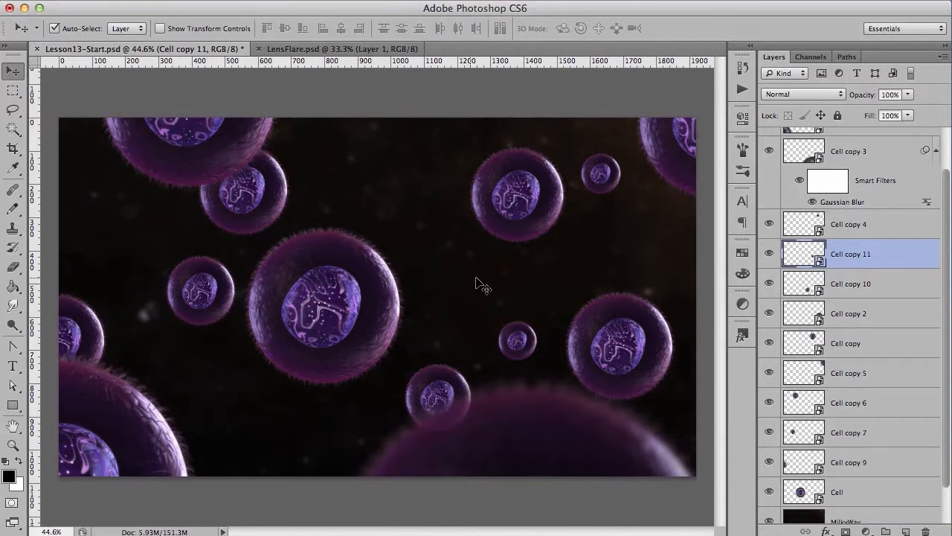
Step: Warp the upper-right cell on the Cell copy layer into a slightly irregular shape by reshaping its corners and upper edge
{"action": "left_click", "coordinate": [521, 198]}
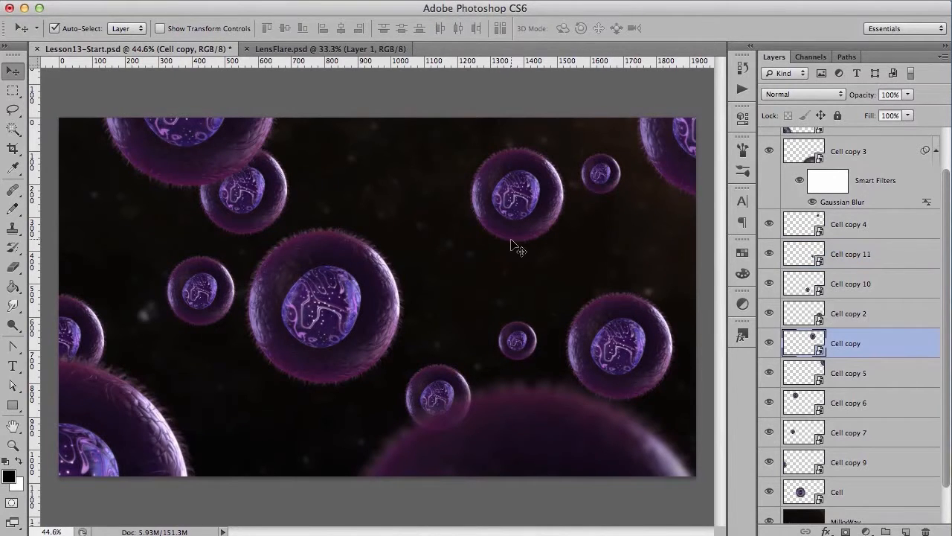
{"action": "key", "text": "ctrl+t"}
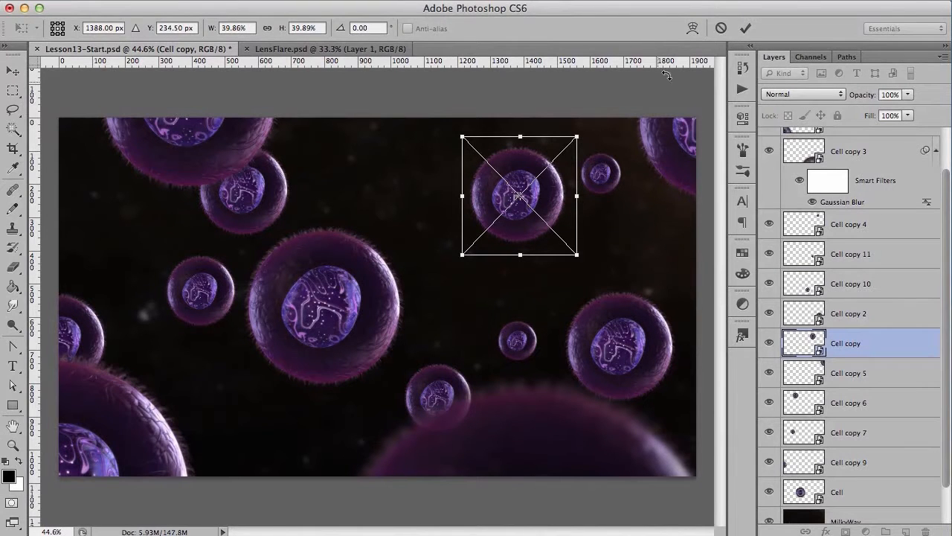
{"action": "left_click", "coordinate": [694, 29]}
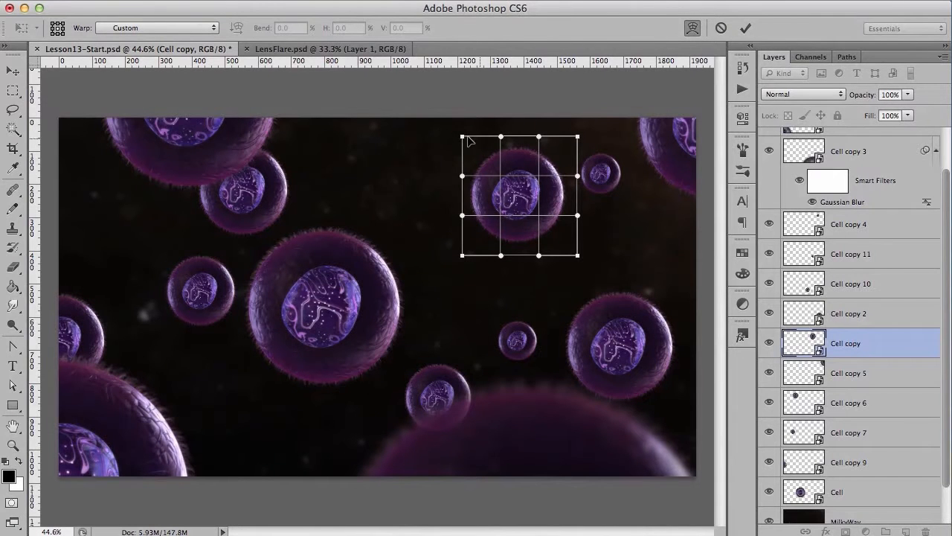
{"action": "left_click_drag", "start_coordinate": [538, 140], "coordinate": [499, 155]}
{"action": "left_click_drag", "start_coordinate": [542, 206], "coordinate": [530, 208]}
{"action": "left_click_drag", "start_coordinate": [477, 245], "coordinate": [447, 255]}
{"action": "left_click_drag", "start_coordinate": [455, 223], "coordinate": [514, 215]}
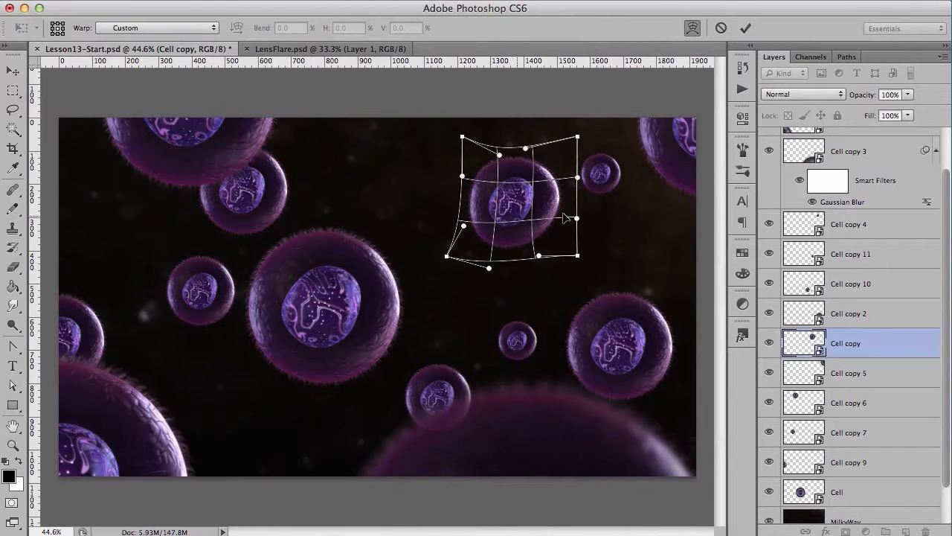
{"action": "left_click_drag", "start_coordinate": [579, 255], "coordinate": [582, 221]}
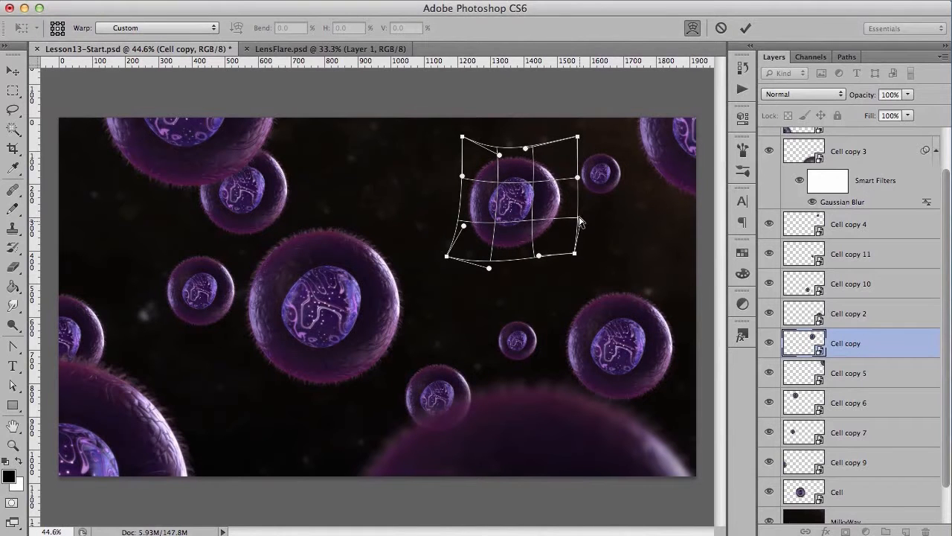
{"action": "left_click_drag", "start_coordinate": [579, 137], "coordinate": [575, 134]}
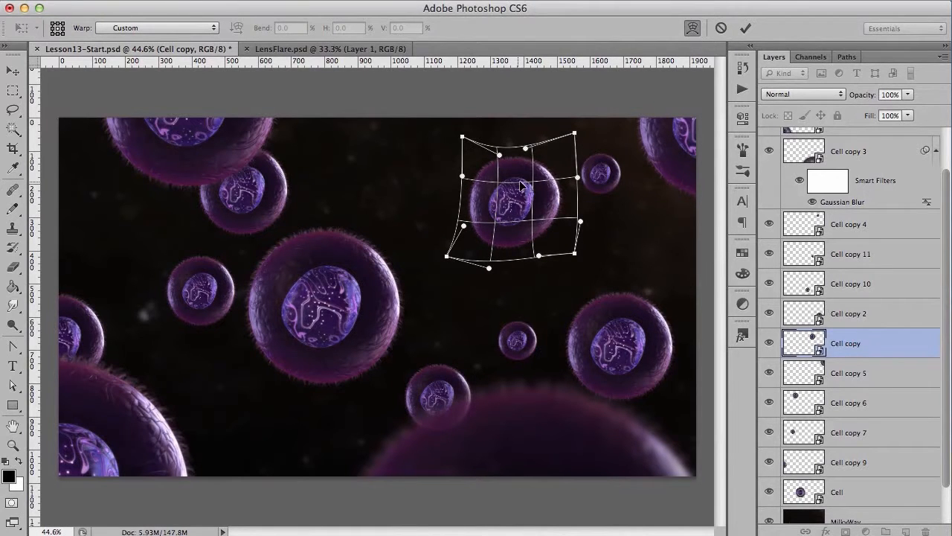
{"action": "left_click", "coordinate": [746, 29]}
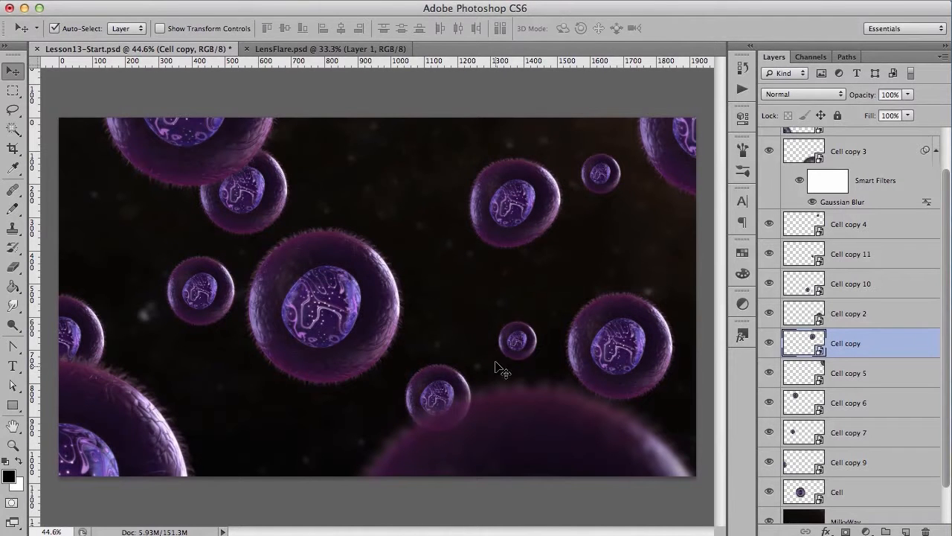
Step: Warp the small cell on Cell copy 10, beside the blurred foreground cell, into a slightly skewed shape
{"action": "left_click", "coordinate": [627, 361]}
{"action": "left_click", "coordinate": [450, 381]}
{"action": "key", "text": "ctrl+t"}
{"action": "left_click", "coordinate": [689, 29]}
{"action": "left_click_drag", "start_coordinate": [437, 449], "coordinate": [470, 411]}
{"action": "left_click_drag", "start_coordinate": [400, 440], "coordinate": [394, 445]}
{"action": "left_click", "coordinate": [745, 27]}
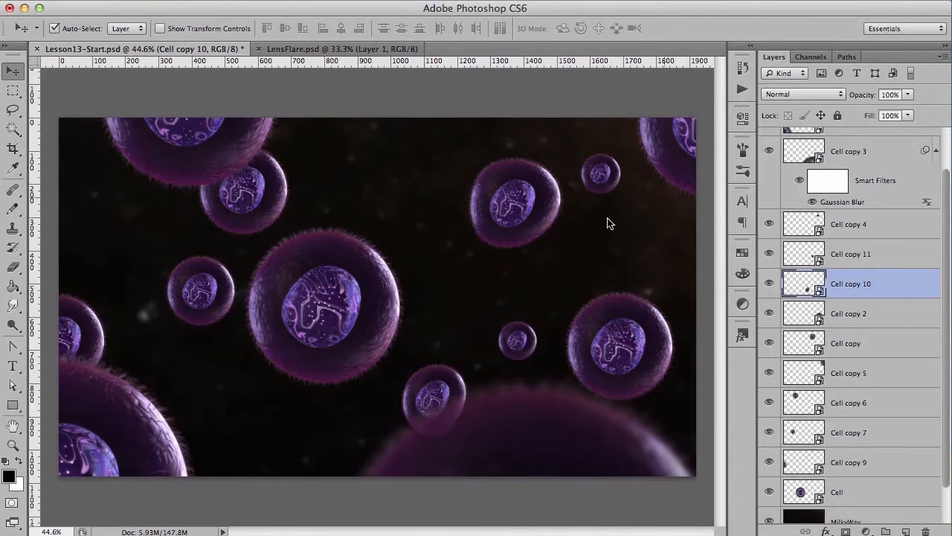
Step: Open the smart object contents of Cell copy 10 for editing
{"action": "double_click", "coordinate": [807, 286]}
{"action": "left_click_drag", "start_coordinate": [775, 137], "coordinate": [733, 138]}
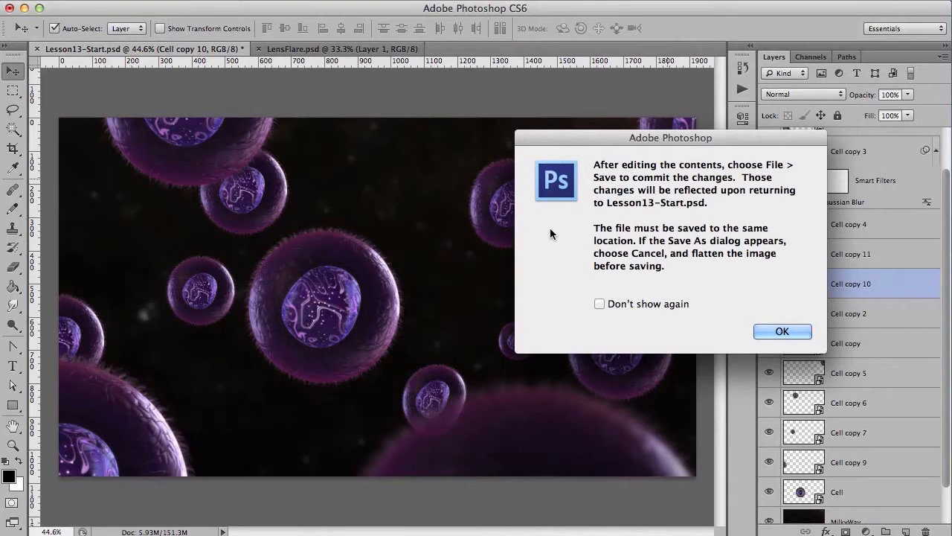
{"action": "left_click", "coordinate": [774, 330]}
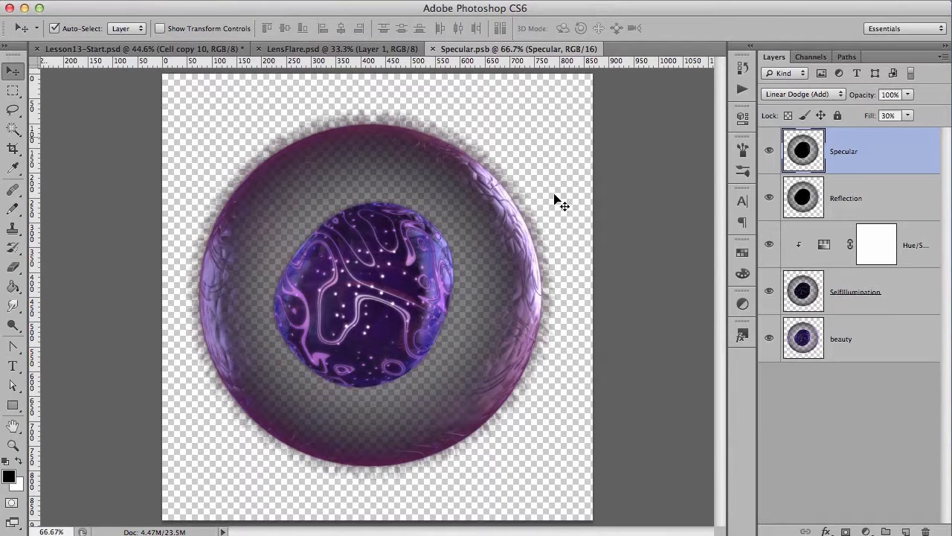
Step: Add a Hue/Saturation adjustment above the Specular layer with the hue set to -159 to turn the cell green
{"action": "left_click", "coordinate": [742, 303]}
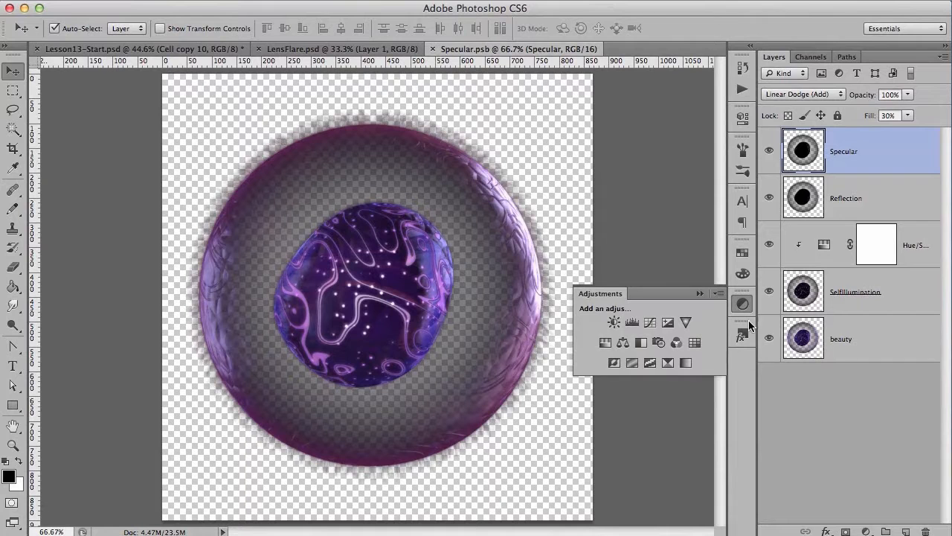
{"action": "left_click", "coordinate": [605, 342]}
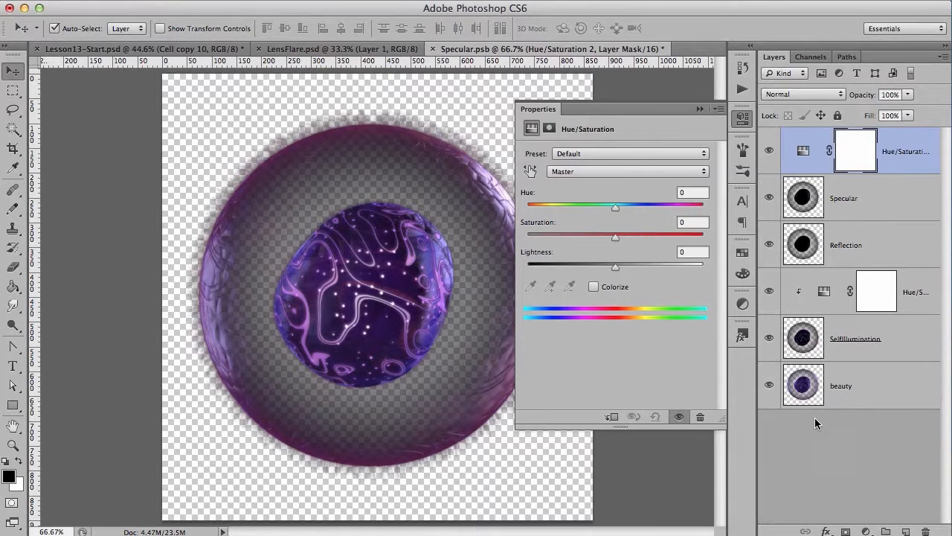
{"action": "left_click_drag", "start_coordinate": [616, 209], "coordinate": [534, 235]}
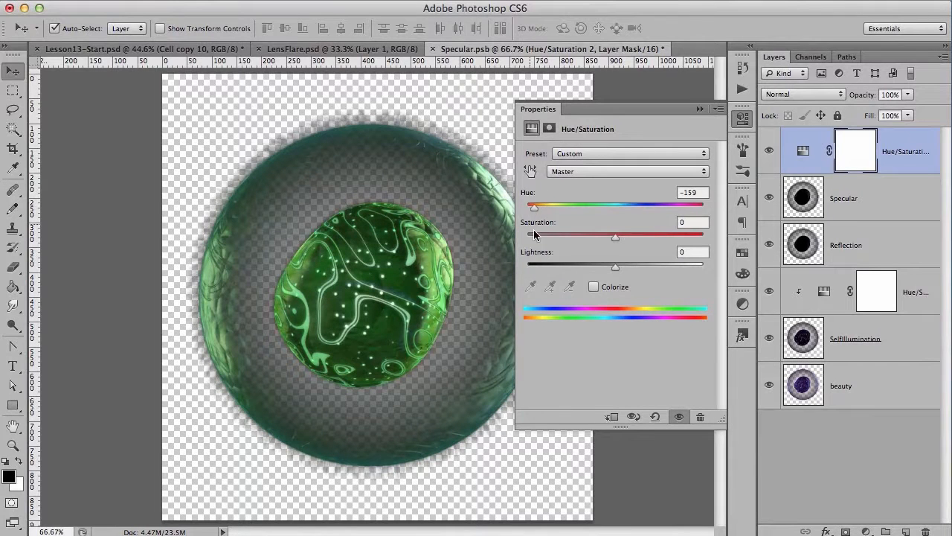
{"action": "left_click", "coordinate": [742, 117]}
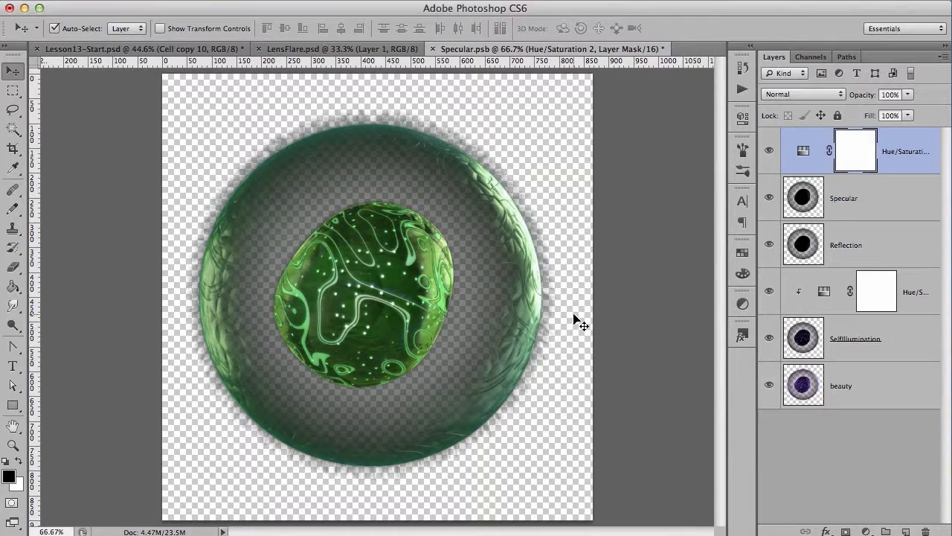
Step: Save the edited smart object, return to Lesson13-Start.psd to review the cell layers, and select the Cell copy layer
{"action": "key", "text": "super+s"}
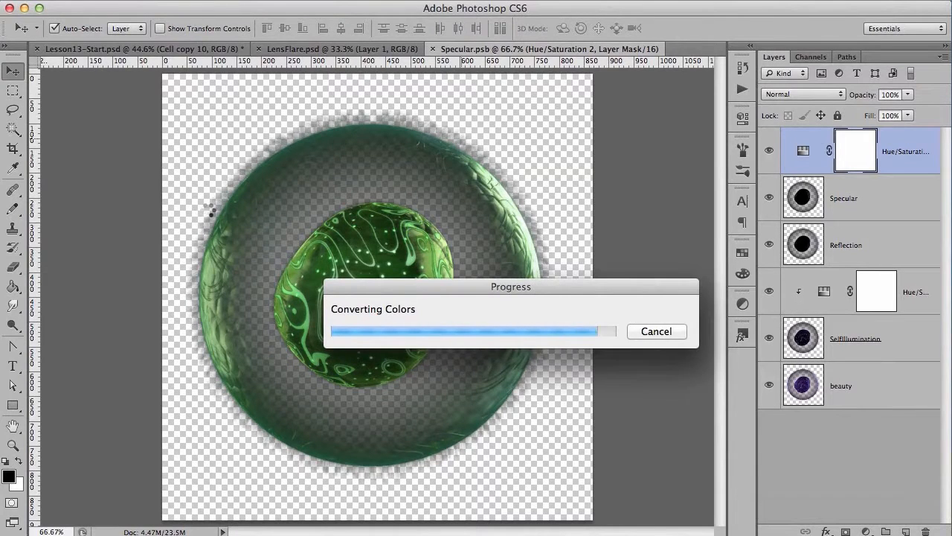
{"action": "left_click", "coordinate": [134, 49]}
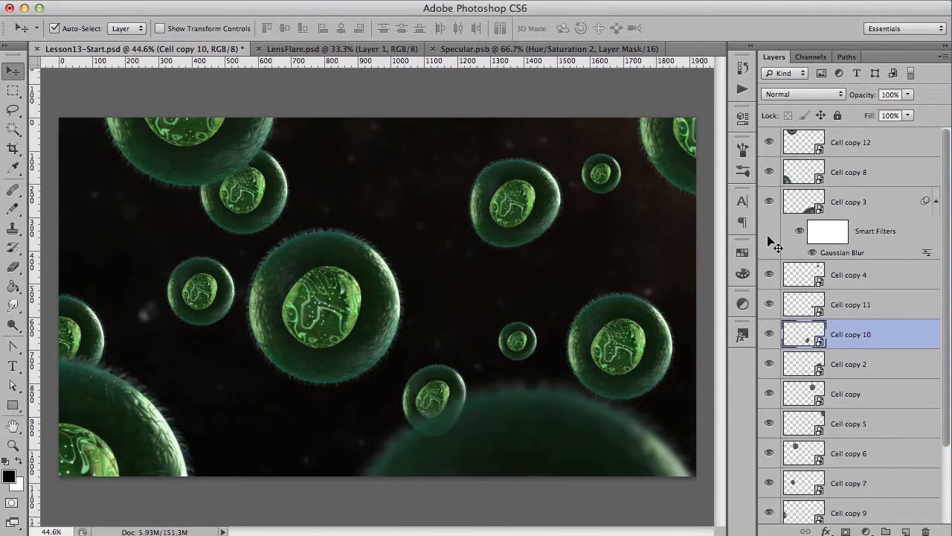
{"action": "left_click_drag", "start_coordinate": [948, 252], "coordinate": [950, 344]}
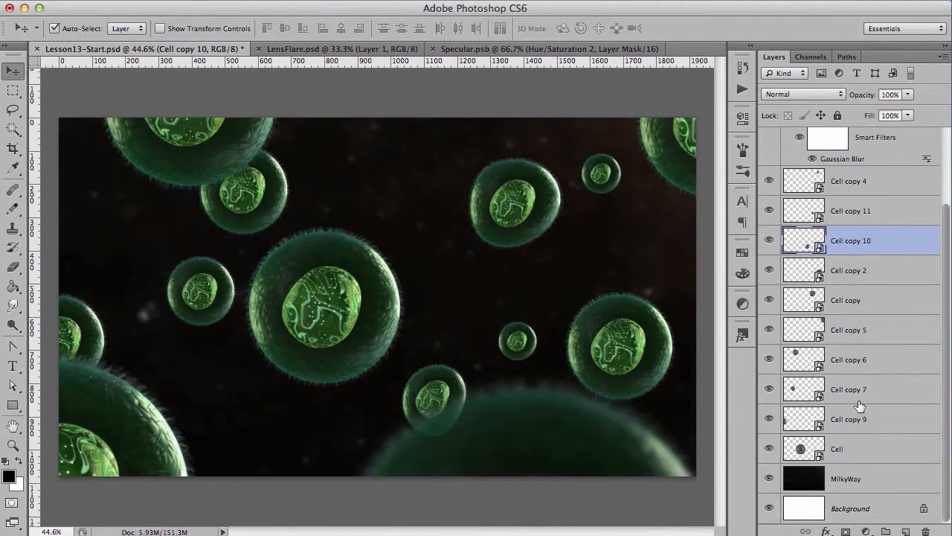
{"action": "scroll", "coordinate": [949, 235], "scroll_direction": "up", "scroll_amount": 3}
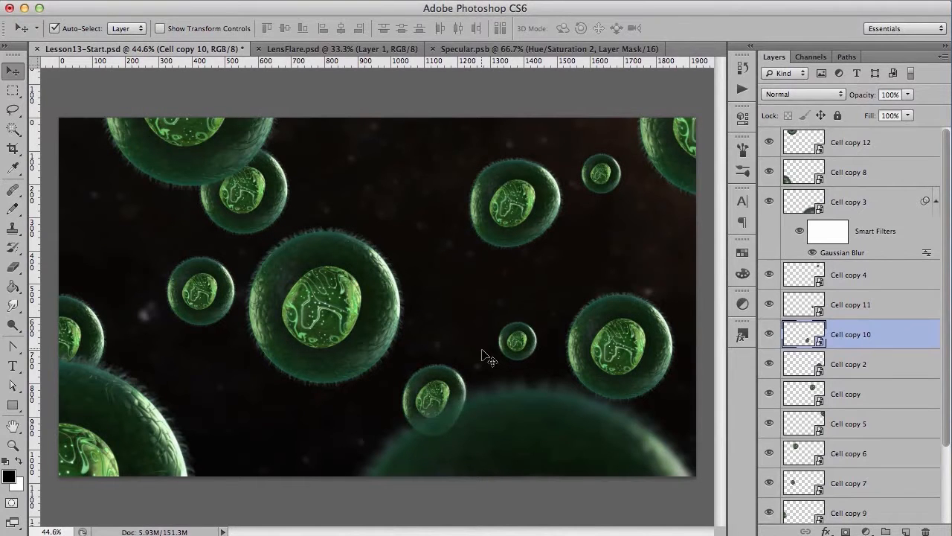
{"action": "left_click", "coordinate": [523, 212]}
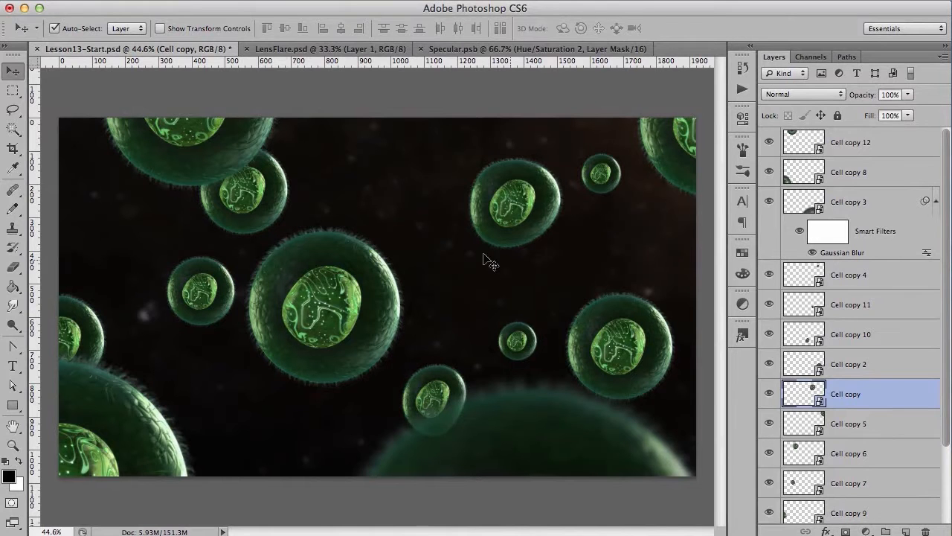
Step: Create an independent smart object via copy from the Cell copy layer and move the duplicate cell left, above the large central cell
{"action": "right_click", "coordinate": [839, 397]}
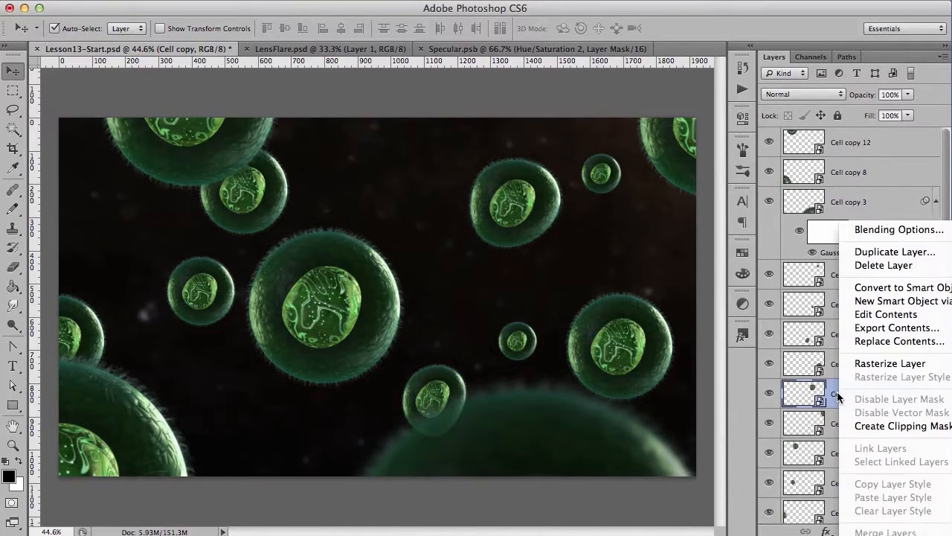
{"action": "left_click", "coordinate": [888, 302]}
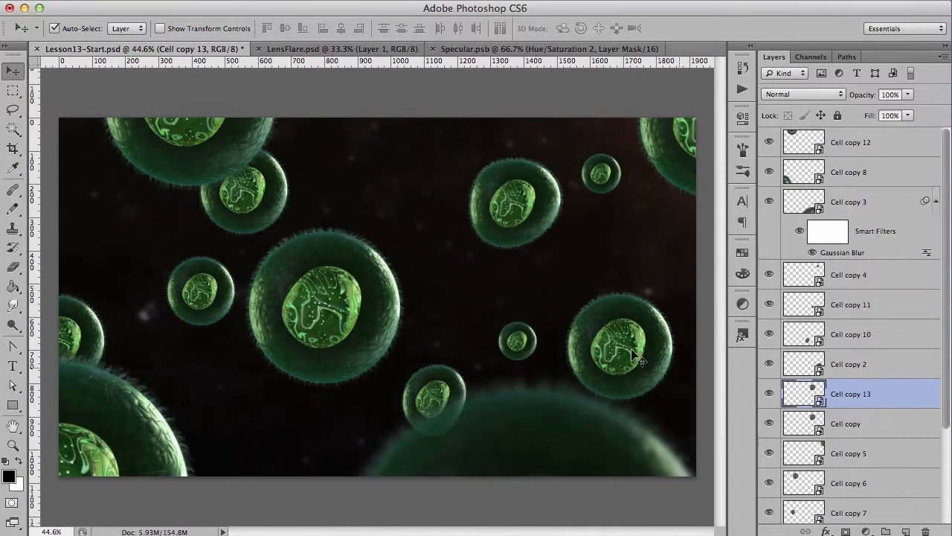
{"action": "left_click_drag", "start_coordinate": [495, 211], "coordinate": [392, 180]}
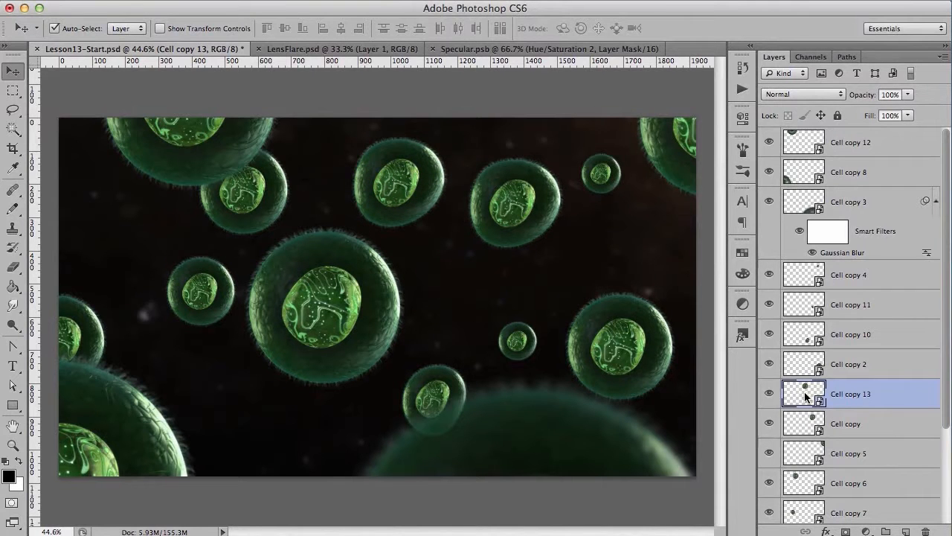
Step: Remove the topmost Hue/Saturation adjustment from Cell copy 13's smart object contents, save and close them, and delete that duplicate layer
{"action": "double_click", "coordinate": [806, 397]}
{"action": "left_click", "coordinate": [825, 329]}
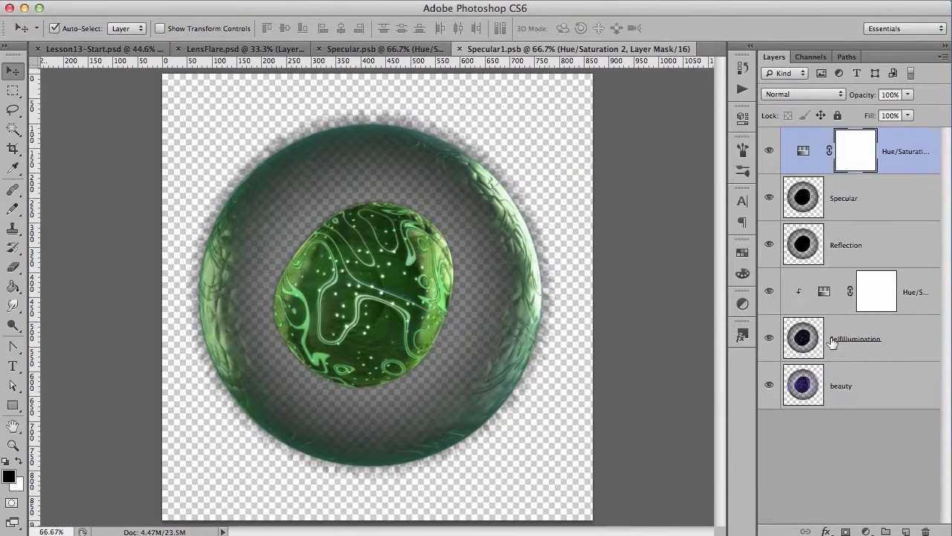
{"action": "left_click", "coordinate": [895, 160]}
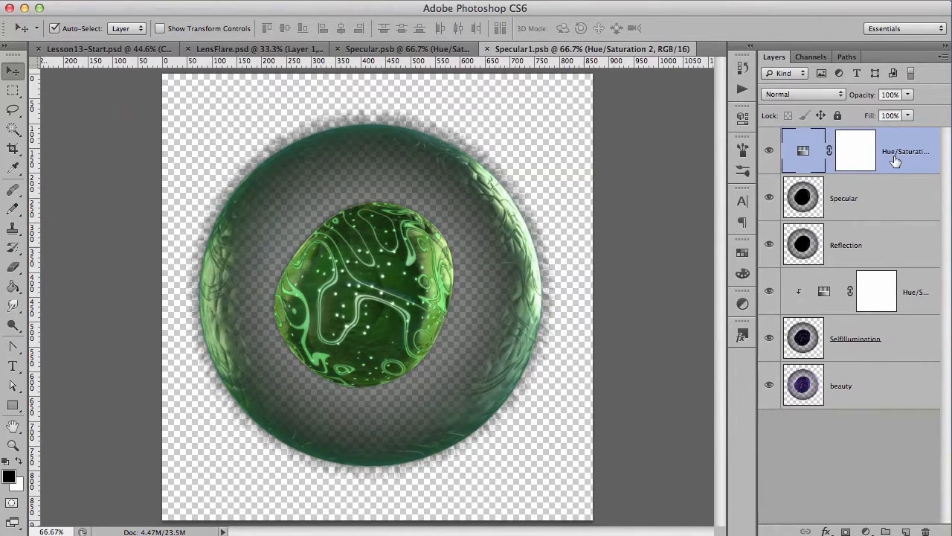
{"action": "key", "text": "BackSpace"}
{"action": "key", "text": "super+s"}
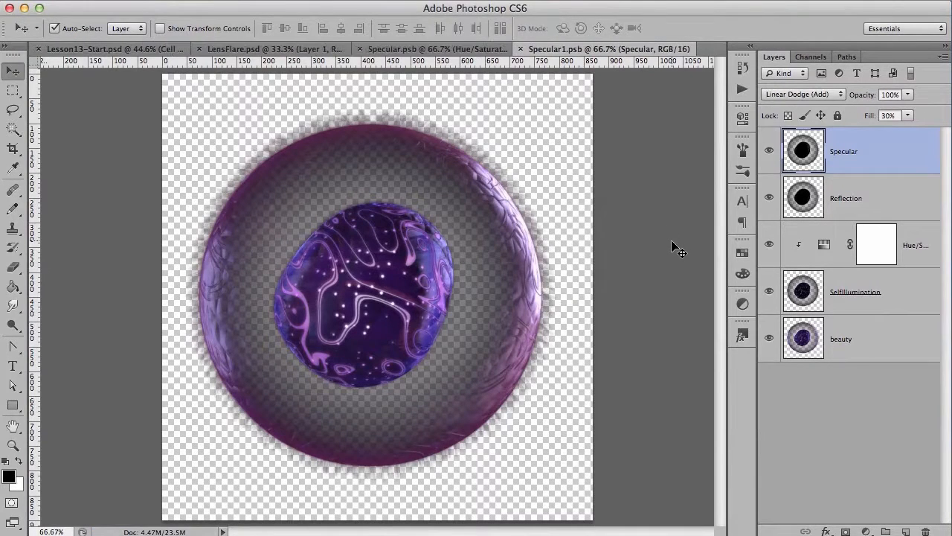
{"action": "key", "text": "super+w"}
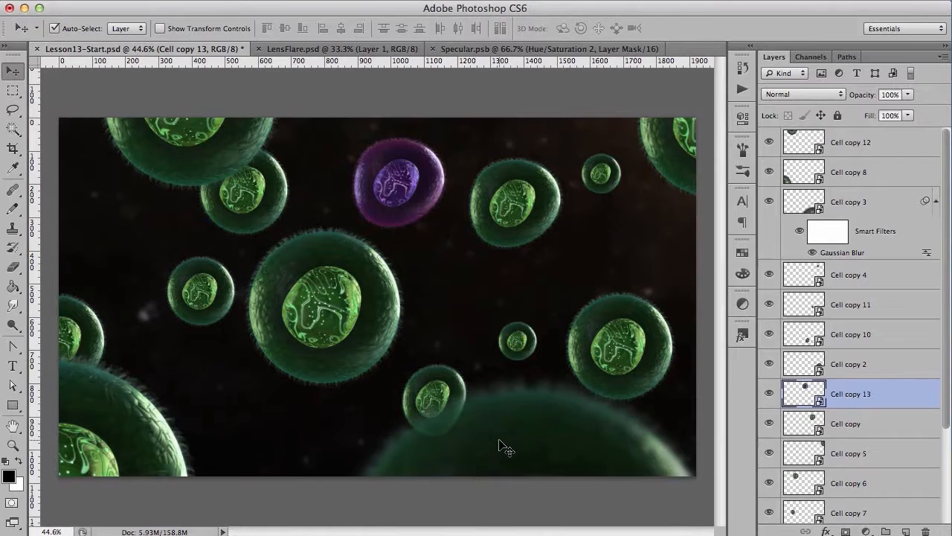
{"action": "key", "text": "Delete"}
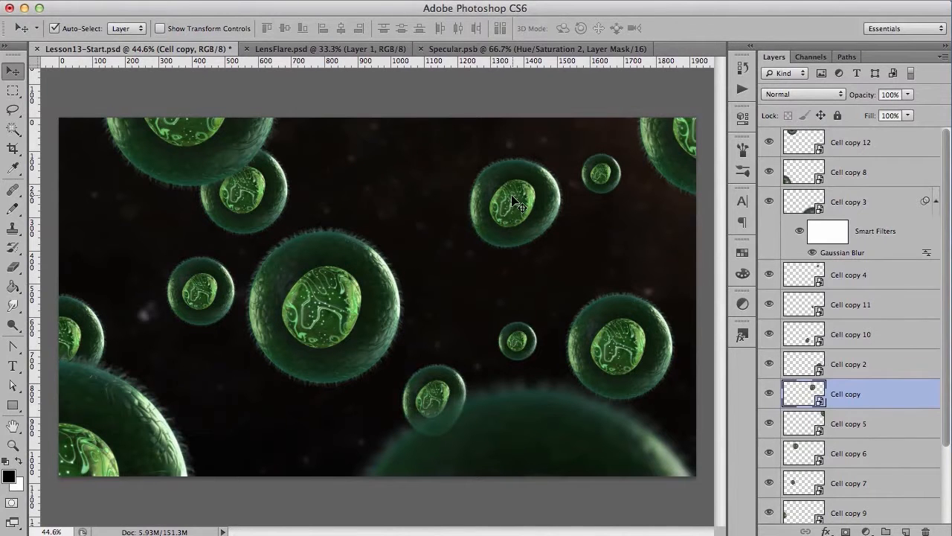
Step: Open the shared smart object from the Cell copy layer, delete its topmost Hue/Saturation adjustment, and save and close the contents
{"action": "double_click", "coordinate": [806, 400]}
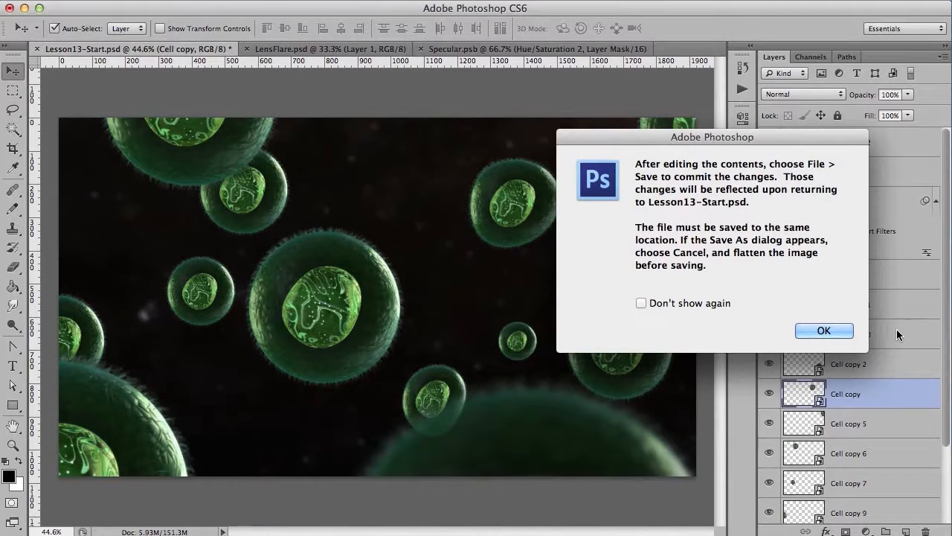
{"action": "left_click", "coordinate": [824, 330]}
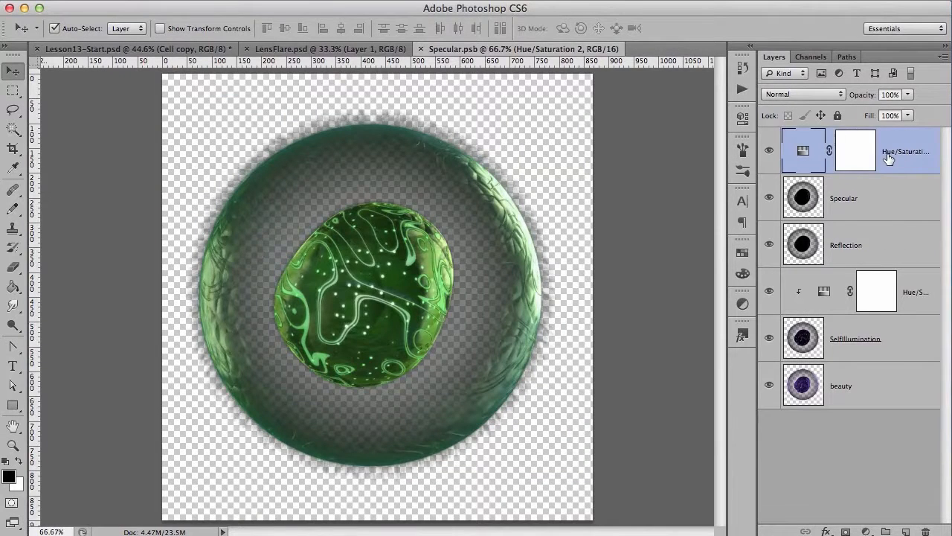
{"action": "key", "text": "Delete"}
{"action": "key", "text": "ctrl+s"}
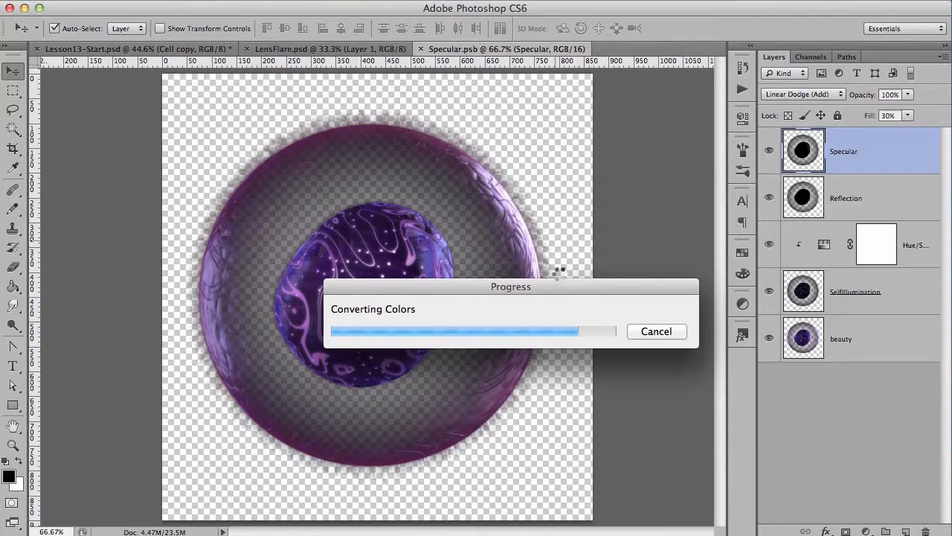
{"action": "key", "text": "super+w"}
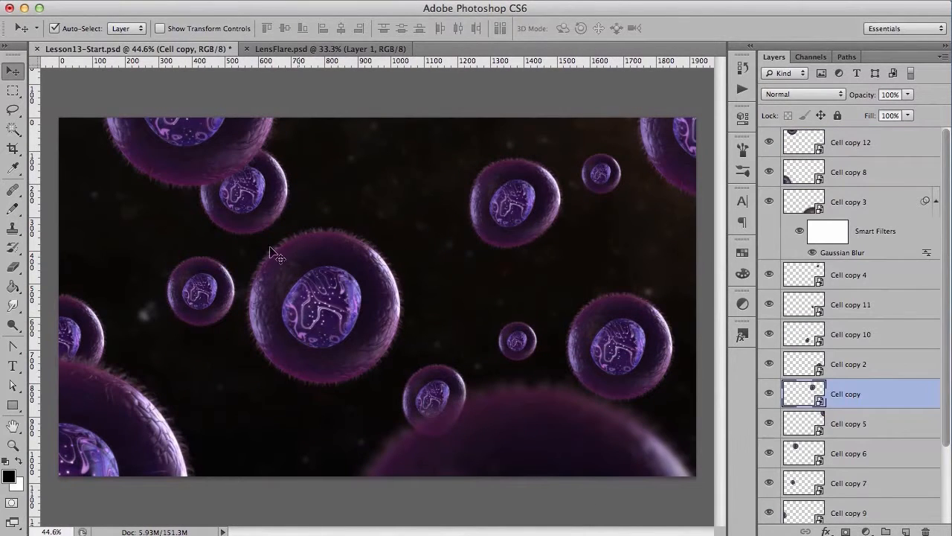
Step: Warp the cell on Cell copy 6, partly behind the upper-left cell, into a slightly narrower, skewed shape
{"action": "left_click", "coordinate": [260, 199]}
{"action": "key", "text": "super+t"}
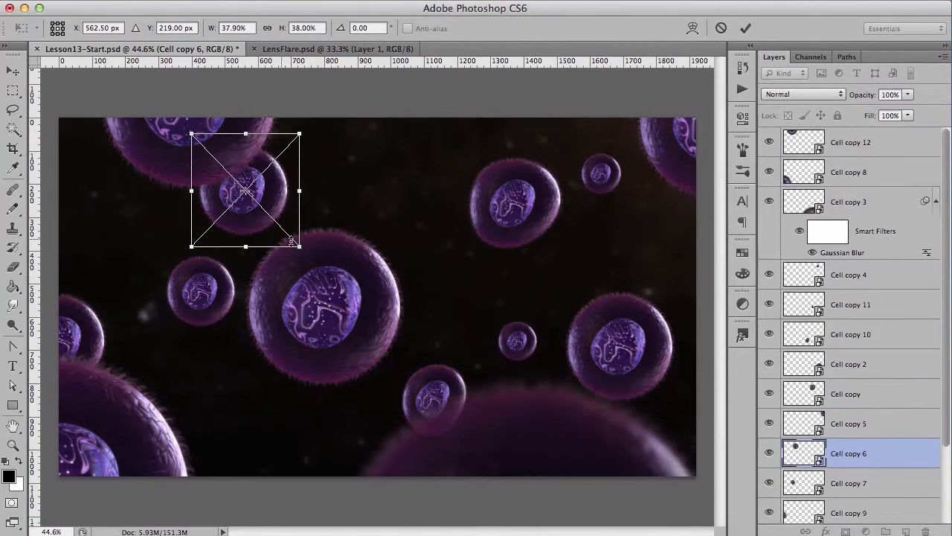
{"action": "left_click", "coordinate": [692, 28]}
{"action": "left_click_drag", "start_coordinate": [296, 212], "coordinate": [281, 211]}
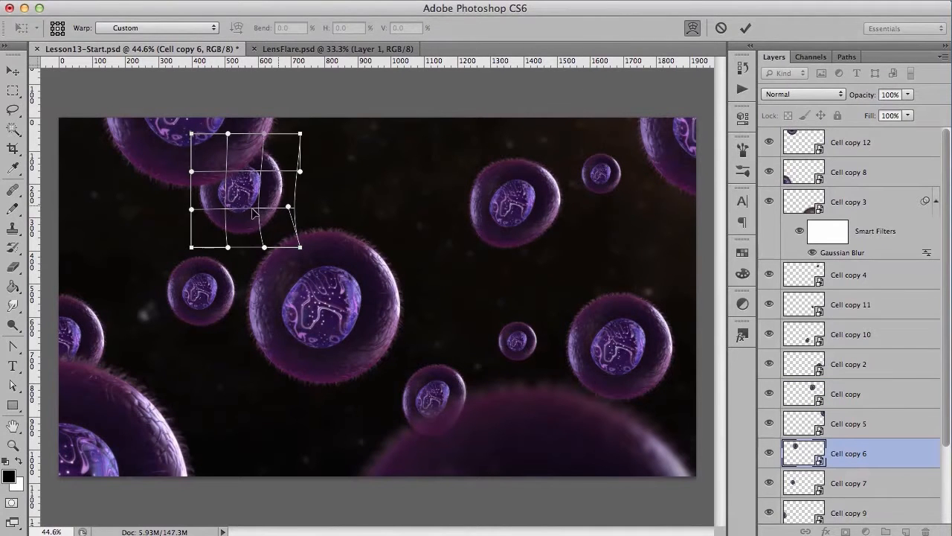
{"action": "left_click_drag", "start_coordinate": [192, 247], "coordinate": [193, 252]}
{"action": "left_click_drag", "start_coordinate": [195, 200], "coordinate": [220, 180]}
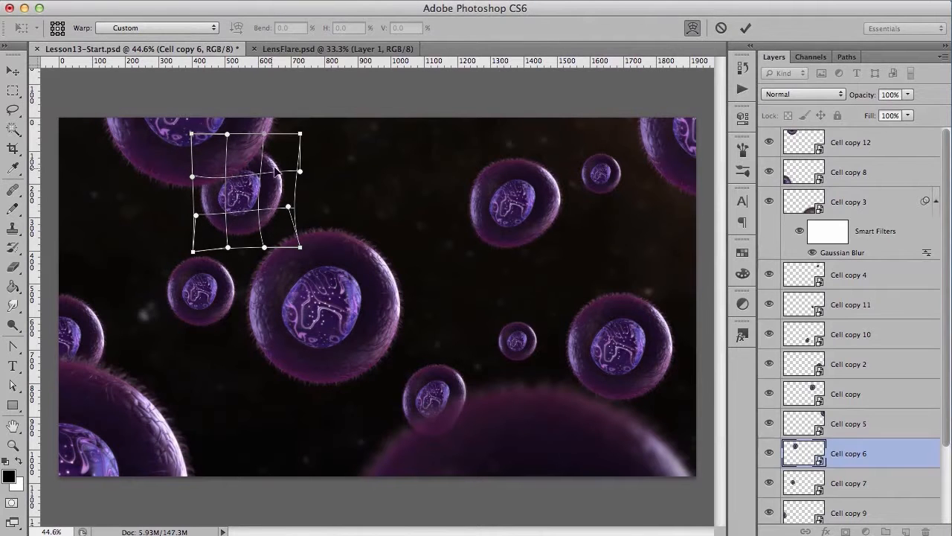
{"action": "left_click_drag", "start_coordinate": [303, 140], "coordinate": [302, 142]}
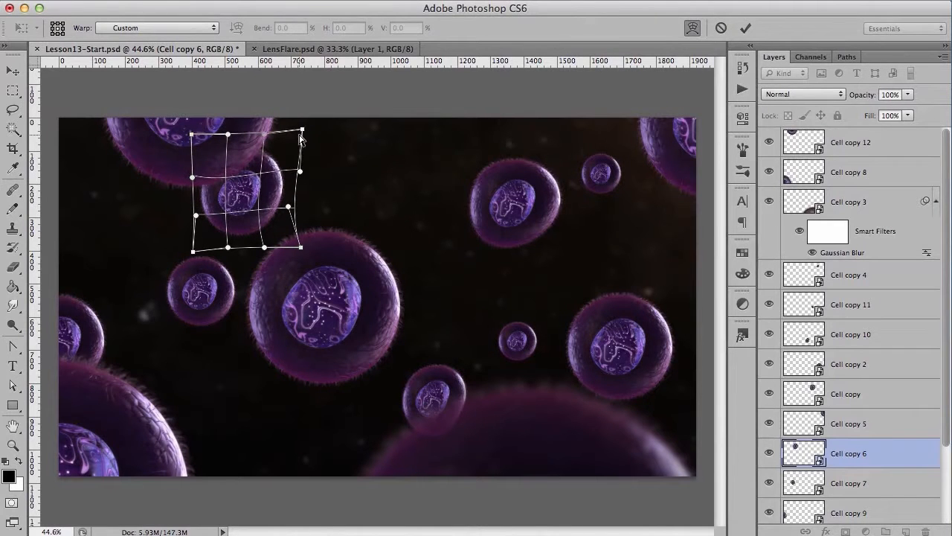
{"action": "key", "text": "Return"}
Step: Warp the small cell on Cell copy 7, beside the large central cell, into a narrower, slanted oval
{"action": "left_click", "coordinate": [209, 313]}
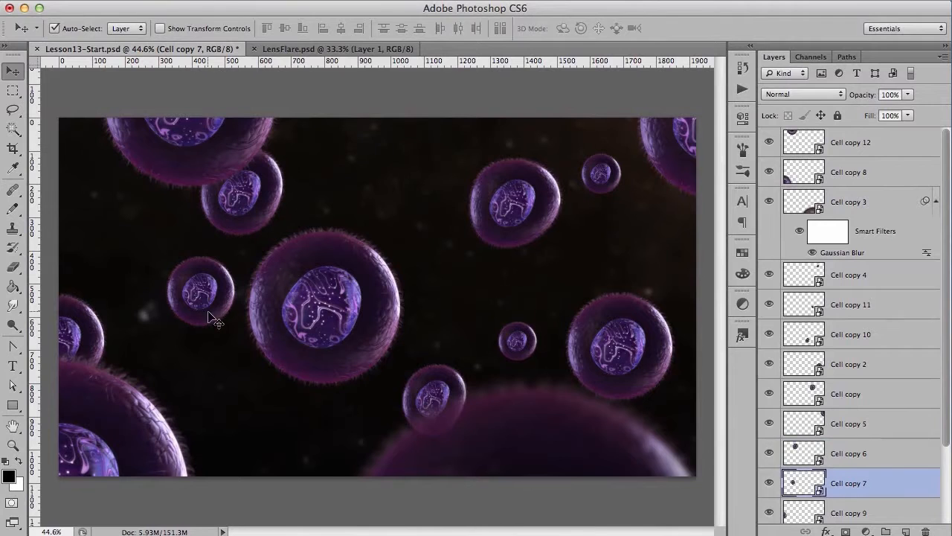
{"action": "key", "text": "ctrl+t"}
{"action": "left_click", "coordinate": [692, 28]}
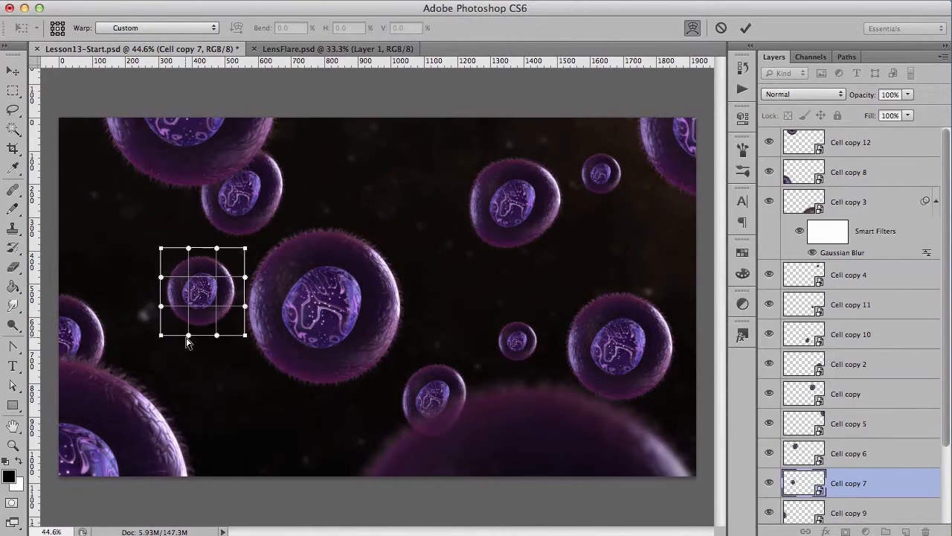
{"action": "left_click_drag", "start_coordinate": [191, 297], "coordinate": [214, 344]}
{"action": "left_click_drag", "start_coordinate": [172, 282], "coordinate": [198, 293]}
{"action": "left_click", "coordinate": [745, 27]}
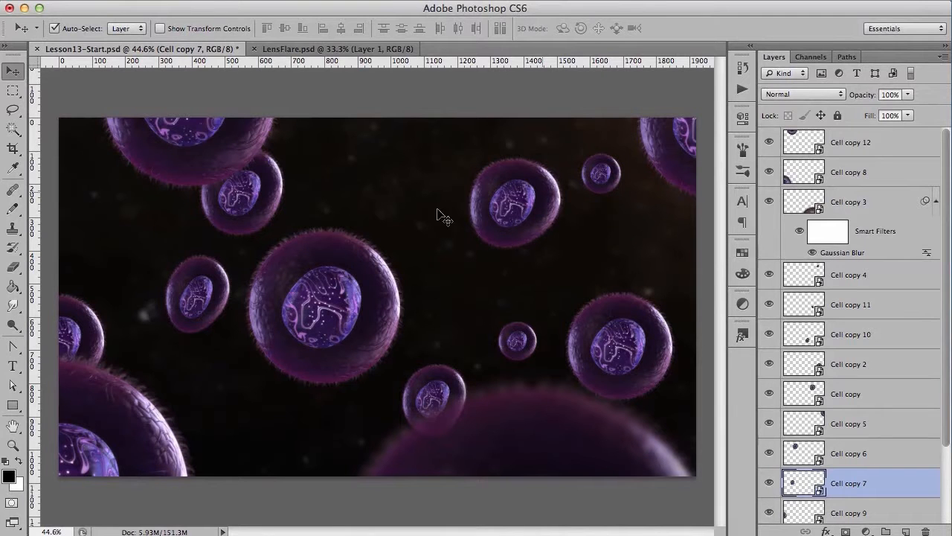
Step: Hide and reshow the smart filters on the foreground cell, Cell copy 3, to compare it with and without blur
{"action": "left_click", "coordinate": [562, 444]}
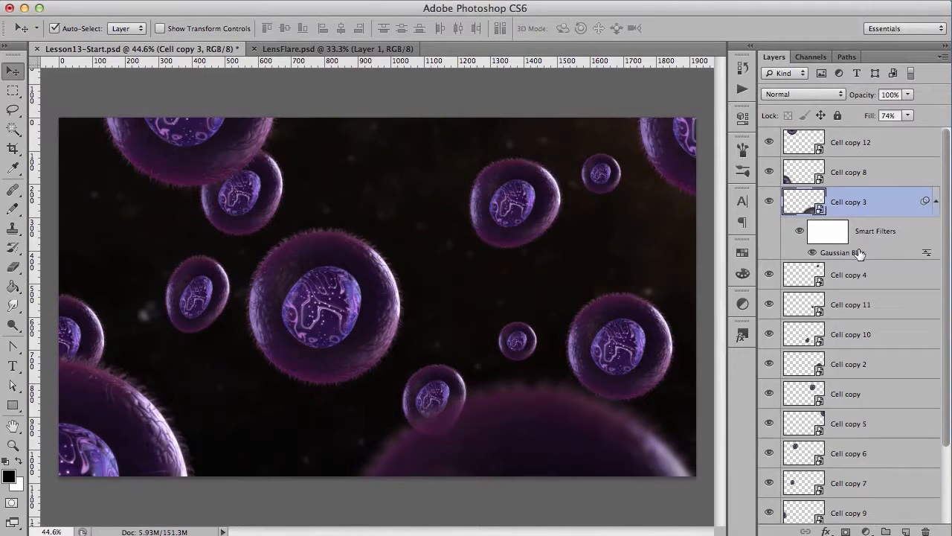
{"action": "left_click", "coordinate": [799, 231]}
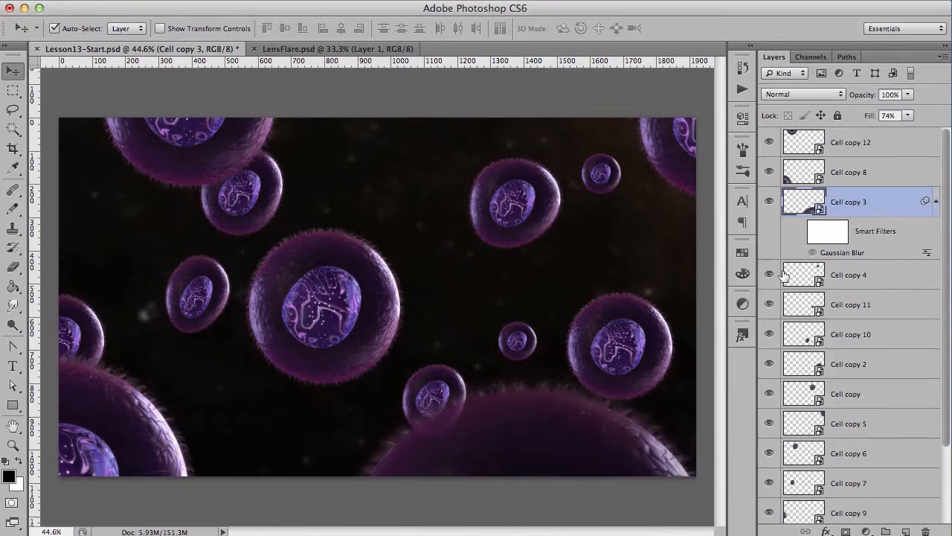
{"action": "left_click", "coordinate": [799, 232]}
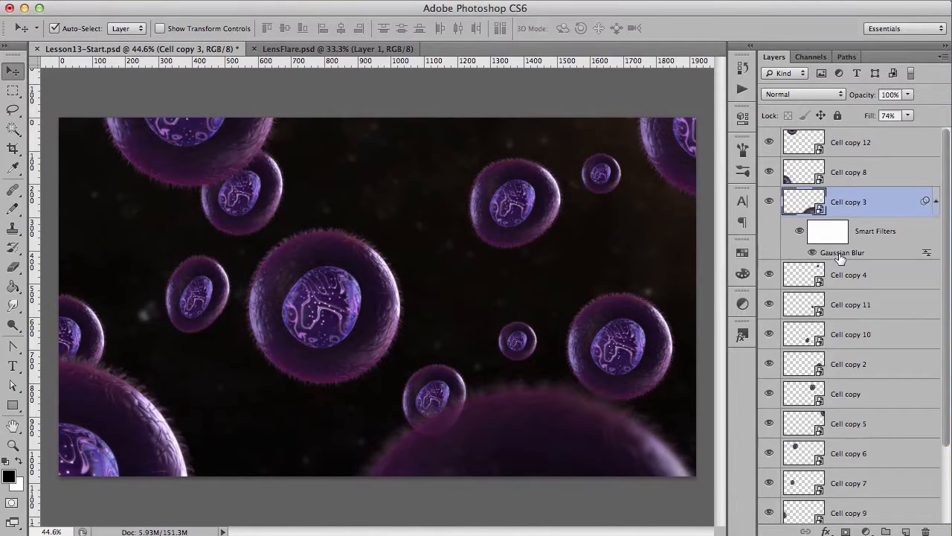
Step: Set the radius of the Gaussian Blur smart filter on Cell copy 3 to 6.4 pixels
{"action": "double_click", "coordinate": [841, 253]}
{"action": "left_click_drag", "start_coordinate": [830, 154], "coordinate": [802, 146]}
{"action": "mouse_move", "coordinate": [682, 371]}
{"action": "left_mouse_down"}
{"action": "mouse_move", "coordinate": [685, 379]}
{"action": "mouse_move", "coordinate": [672, 379]}
{"action": "left_mouse_up"}
{"action": "left_click", "coordinate": [824, 173]}
{"action": "scroll", "coordinate": [941, 238], "scroll_direction": "down", "scroll_amount": 2}
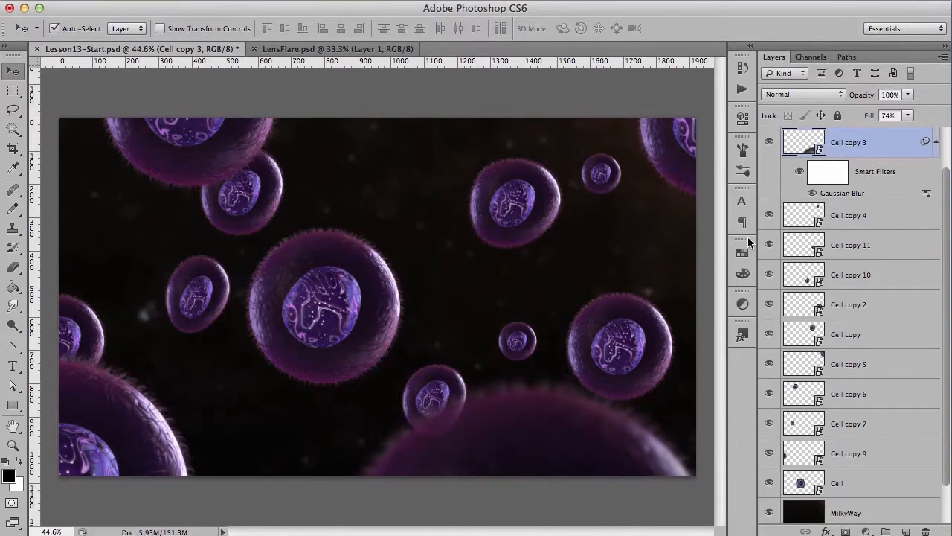
Step: Increase the Gaussian Blur smart filter radius on the foreground cell, Cell copy 3, to about 7.2 pixels
{"action": "left_click", "coordinate": [633, 344]}
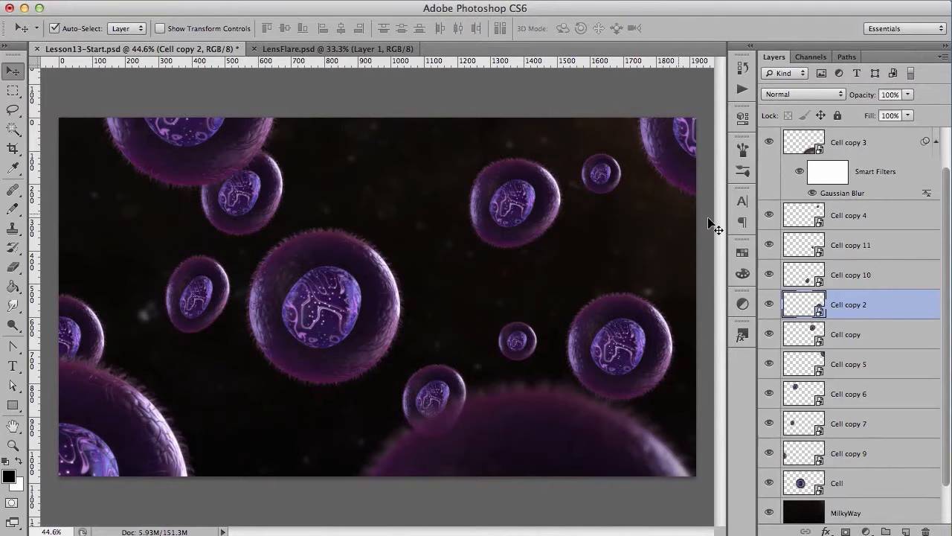
{"action": "left_click_drag", "start_coordinate": [946, 186], "coordinate": [945, 169]}
{"action": "left_click", "coordinate": [874, 223]}
{"action": "double_click", "coordinate": [848, 225]}
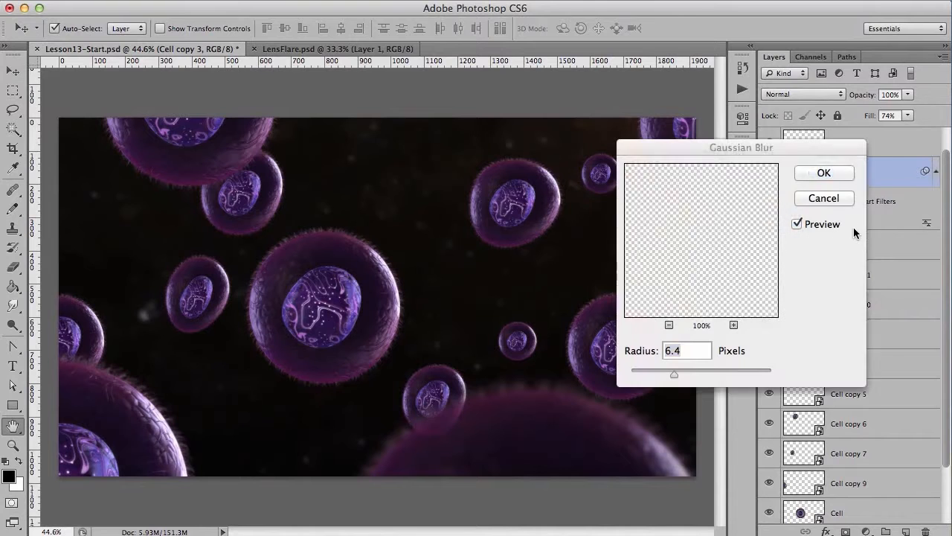
{"action": "mouse_move", "coordinate": [672, 377]}
{"action": "left_mouse_down"}
{"action": "mouse_move", "coordinate": [660, 377]}
{"action": "mouse_move", "coordinate": [681, 377]}
{"action": "left_mouse_up"}
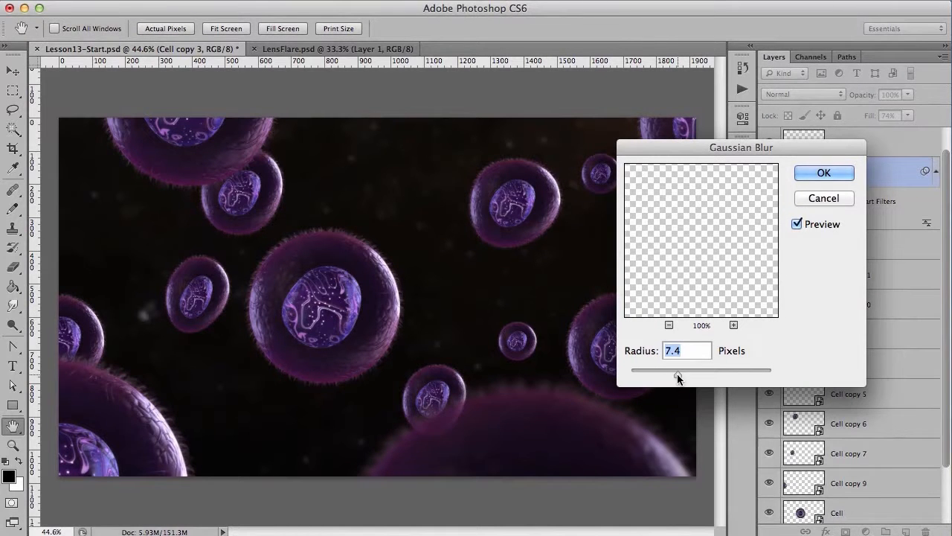
{"action": "key", "text": "Return"}
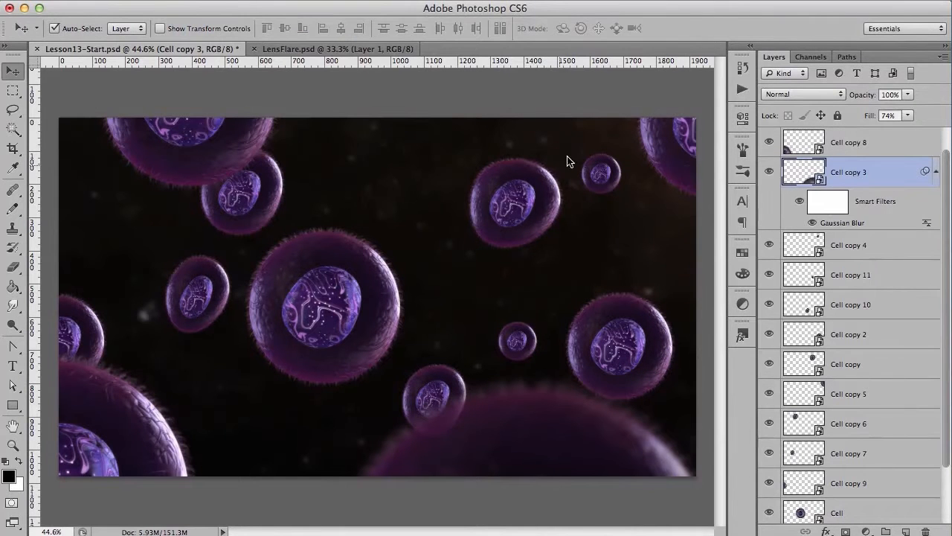
Step: Apply a Gaussian Blur smart filter with a 1.8 pixel radius to Cell copy 2, just above the blurred foreground cell
{"action": "left_click", "coordinate": [624, 354]}
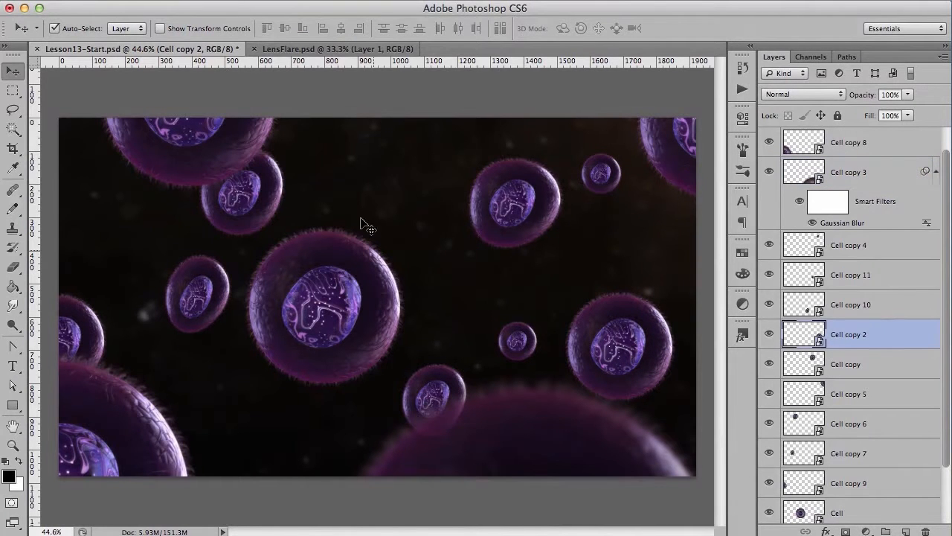
{"action": "left_click", "coordinate": [379, 1]}
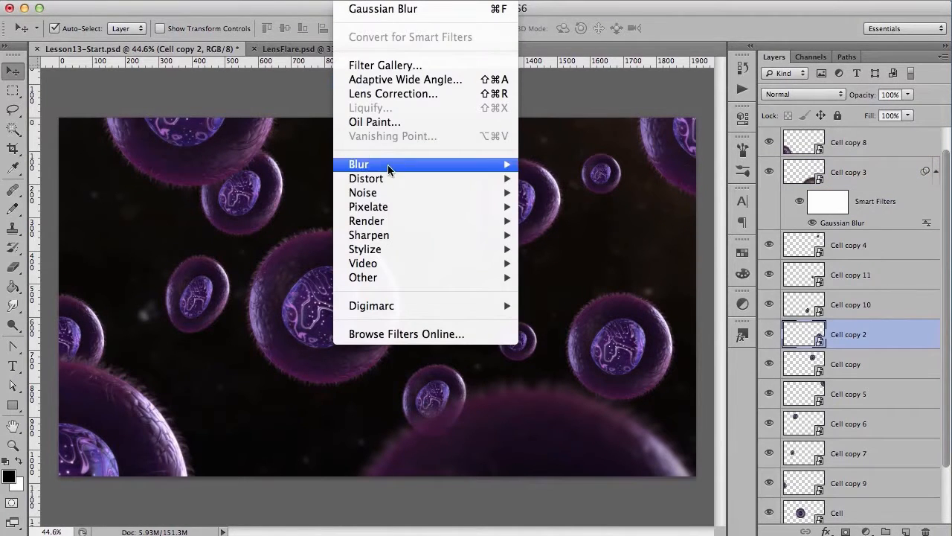
{"action": "mouse_move", "coordinate": [410, 166]}
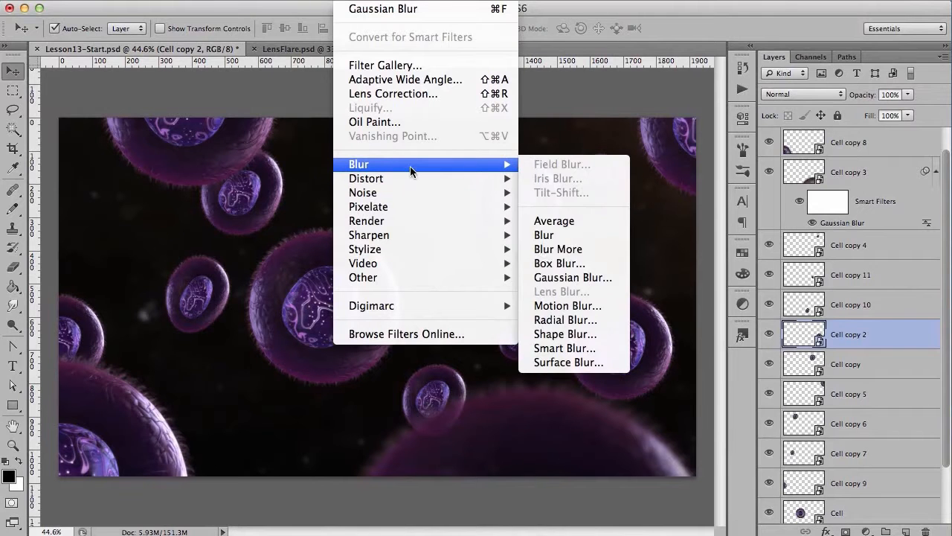
{"action": "left_click", "coordinate": [588, 278]}
{"action": "left_click_drag", "start_coordinate": [755, 152], "coordinate": [792, 151]}
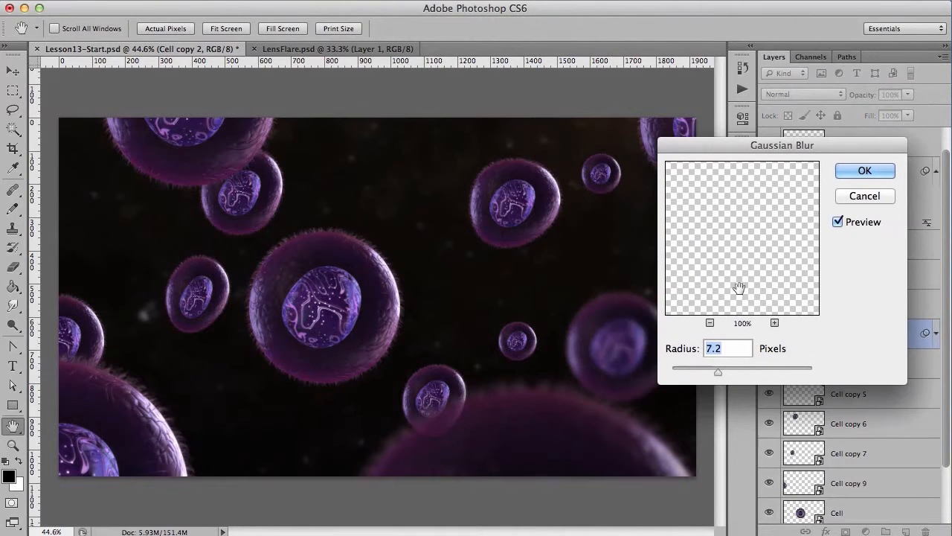
{"action": "left_click_drag", "start_coordinate": [716, 371], "coordinate": [686, 382]}
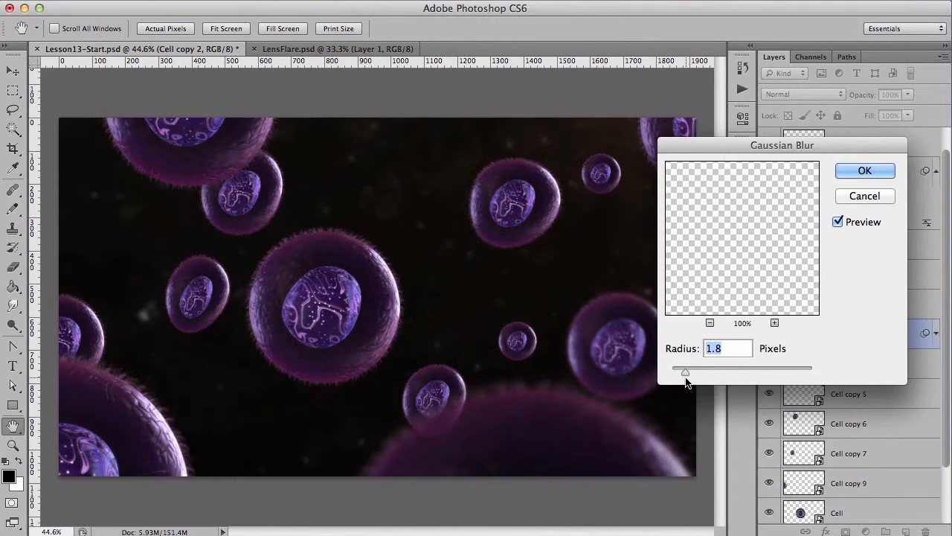
{"action": "left_click", "coordinate": [854, 176]}
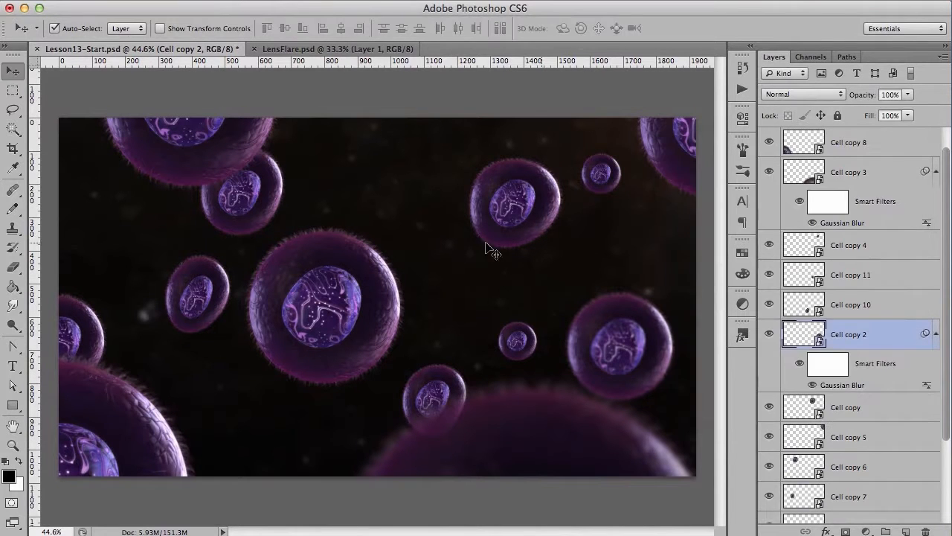
Step: Select the large central cell on the Cell layer and nudge it slightly to the right
{"action": "left_click", "coordinate": [516, 211]}
{"action": "left_click", "coordinate": [342, 320]}
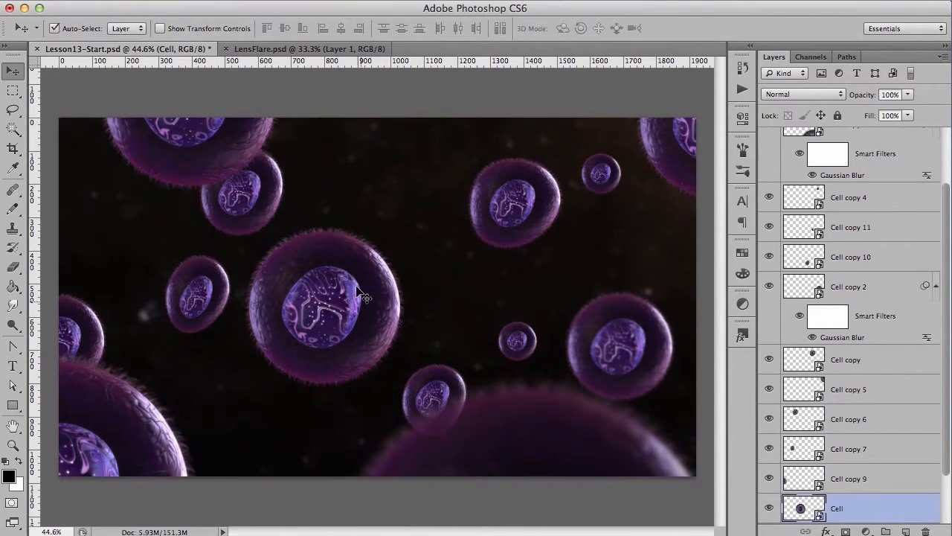
{"action": "left_click", "coordinate": [250, 195]}
{"action": "left_click", "coordinate": [358, 336]}
{"action": "left_click_drag", "start_coordinate": [332, 299], "coordinate": [333, 299]}
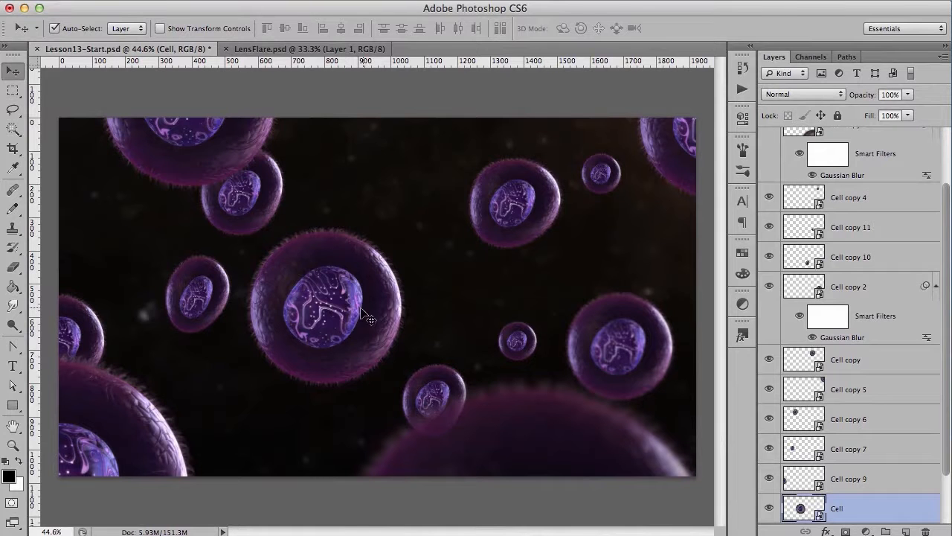
Step: Undo the last nudge of the large central cell and duplicate its Cell layer
{"action": "key", "text": "super+z"}
{"action": "key", "text": "super+alt+j"}
{"action": "left_click", "coordinate": [643, 272]}
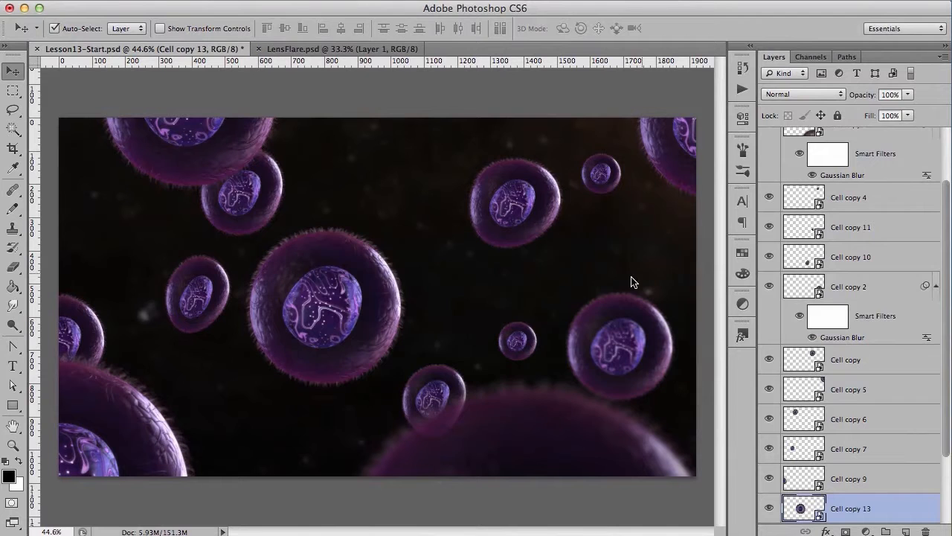
Step: Scale the duplicated cell down to a small one below and left of the central cell, and lower its opacity
{"action": "key", "text": "super+t"}
{"action": "left_click_drag", "start_coordinate": [404, 245], "coordinate": [292, 381]}
{"action": "mouse_move", "coordinate": [262, 431]}
{"action": "left_mouse_down"}
{"action": "mouse_move", "coordinate": [272, 407]}
{"action": "mouse_move", "coordinate": [280, 424]}
{"action": "left_mouse_up"}
{"action": "left_click", "coordinate": [745, 30]}
{"action": "left_click_drag", "start_coordinate": [907, 95], "coordinate": [887, 112]}
Step: Set Cell copy to 67% opacity and apply a Gaussian Blur smart filter with a 1.1 pixel radius to it
{"action": "left_click", "coordinate": [507, 208]}
{"action": "left_click", "coordinate": [345, 4]}
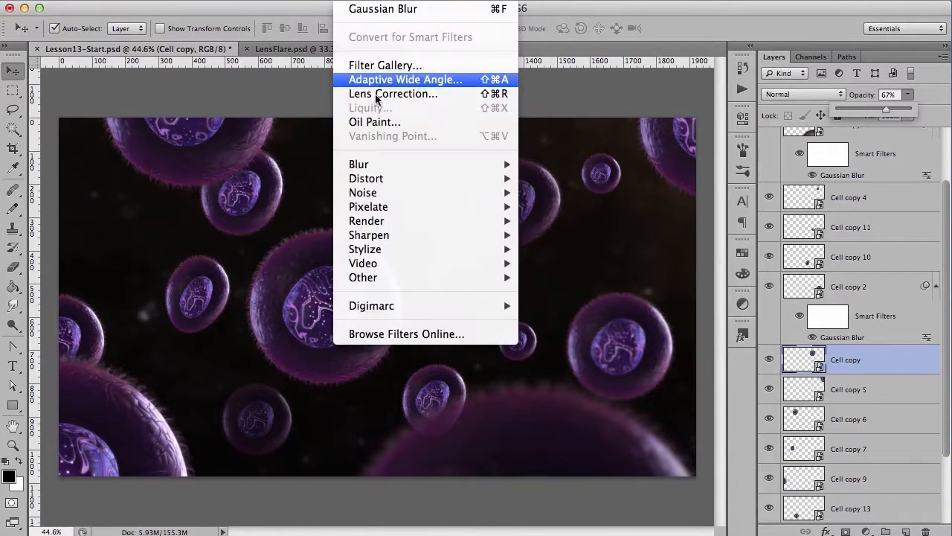
{"action": "mouse_move", "coordinate": [433, 169]}
{"action": "left_click", "coordinate": [573, 277]}
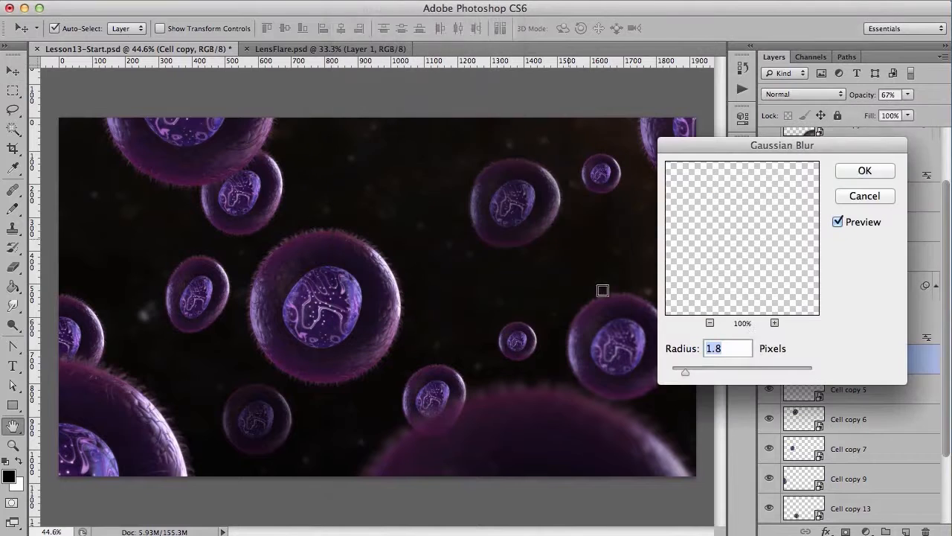
{"action": "left_click_drag", "start_coordinate": [691, 376], "coordinate": [680, 377]}
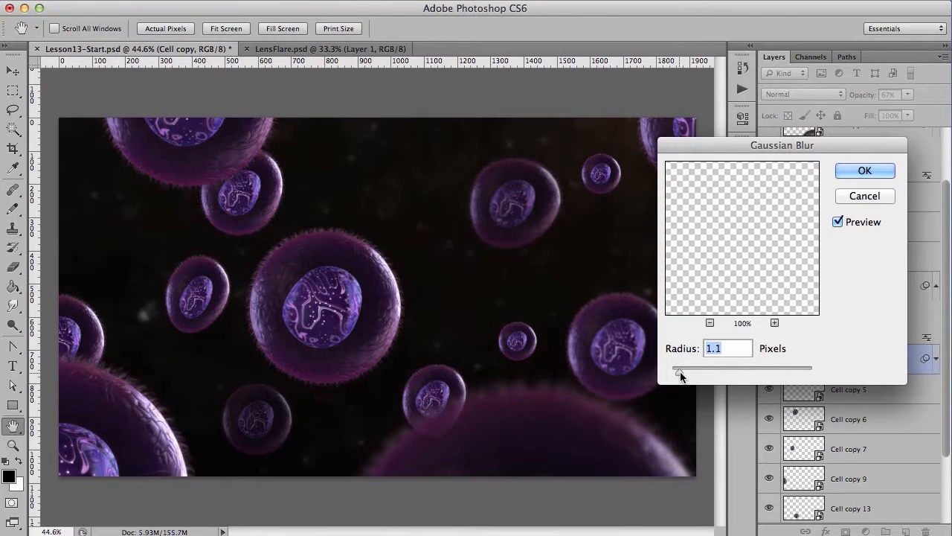
{"action": "left_click", "coordinate": [858, 171]}
Step: Apply a Gaussian Blur smart filter with a 4.6 pixel radius to Cell copy 4, the small cell at the upper right
{"action": "left_click", "coordinate": [605, 170]}
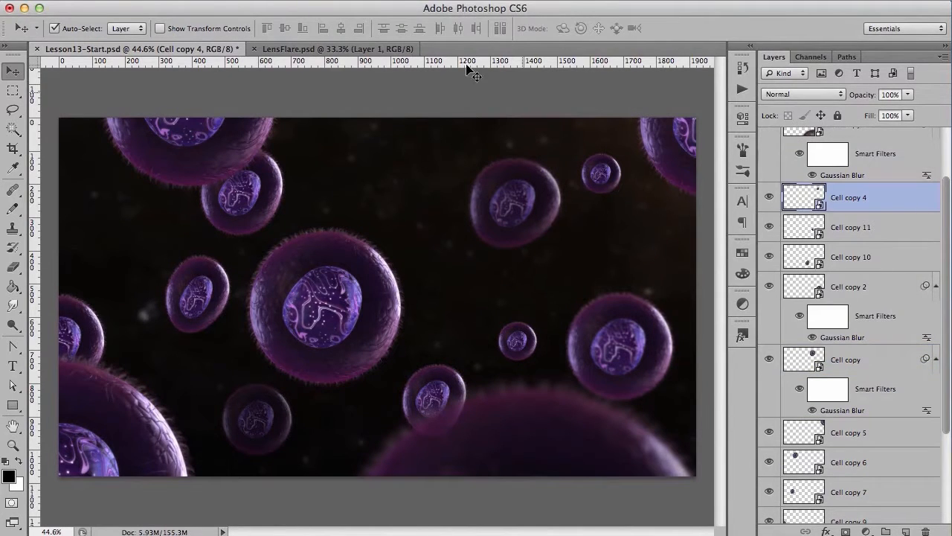
{"action": "left_click", "coordinate": [354, 7]}
{"action": "mouse_move", "coordinate": [402, 164]}
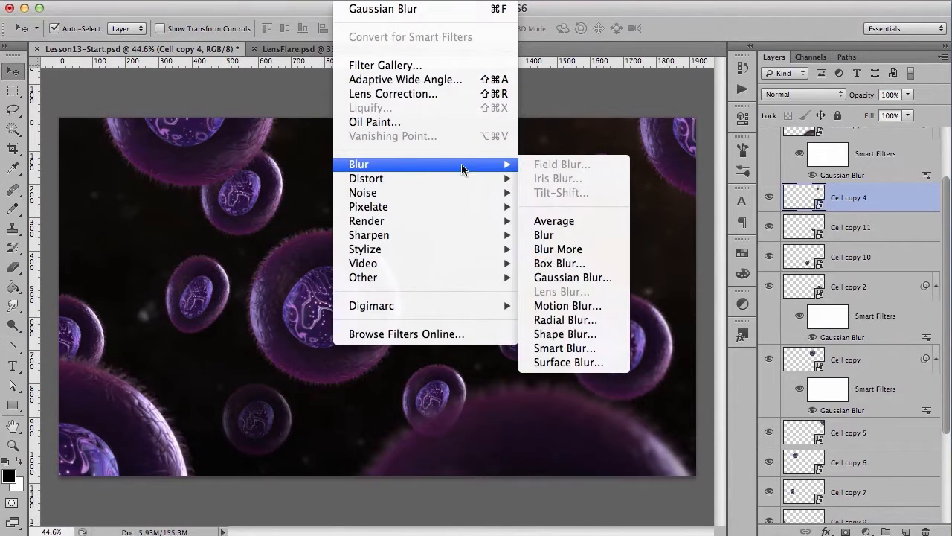
{"action": "left_click", "coordinate": [573, 277]}
{"action": "left_click_drag", "start_coordinate": [699, 381], "coordinate": [708, 378]}
{"action": "left_click_drag", "start_coordinate": [703, 371], "coordinate": [706, 373]}
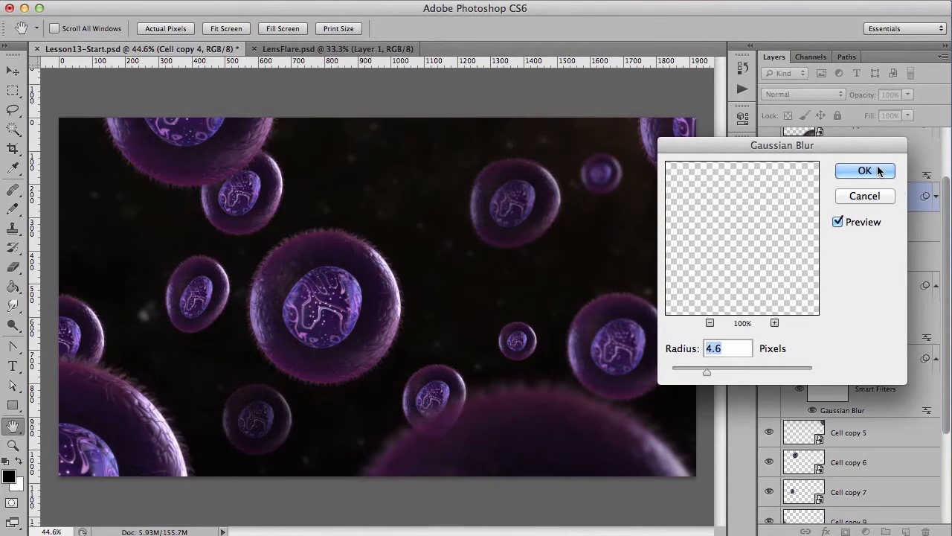
{"action": "left_click", "coordinate": [864, 170]}
Step: Apply a Gaussian Blur smart filter with a 2.4 pixel radius to Cell copy 5 in the upper right corner and set its opacity to 48%
{"action": "left_click", "coordinate": [686, 158]}
{"action": "left_click", "coordinate": [348, 1]}
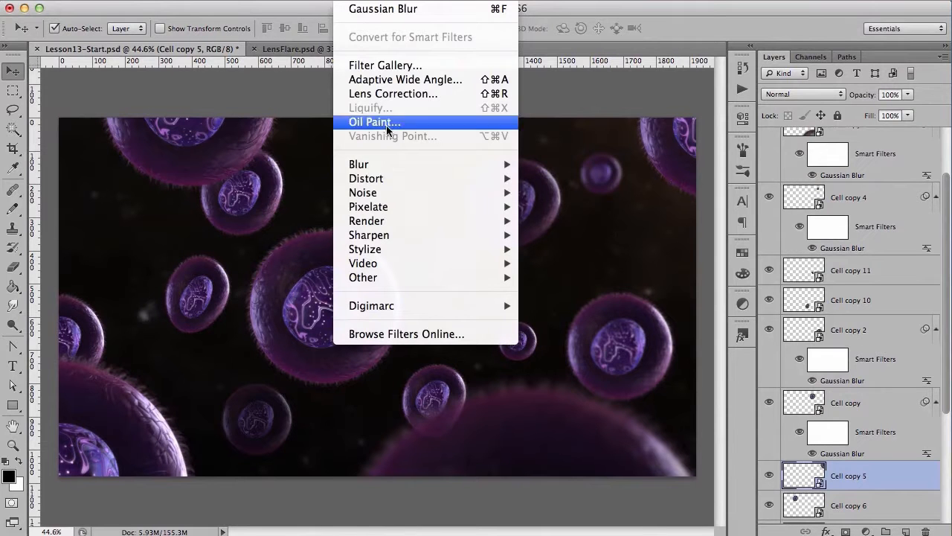
{"action": "mouse_move", "coordinate": [488, 163]}
{"action": "left_click", "coordinate": [579, 277]}
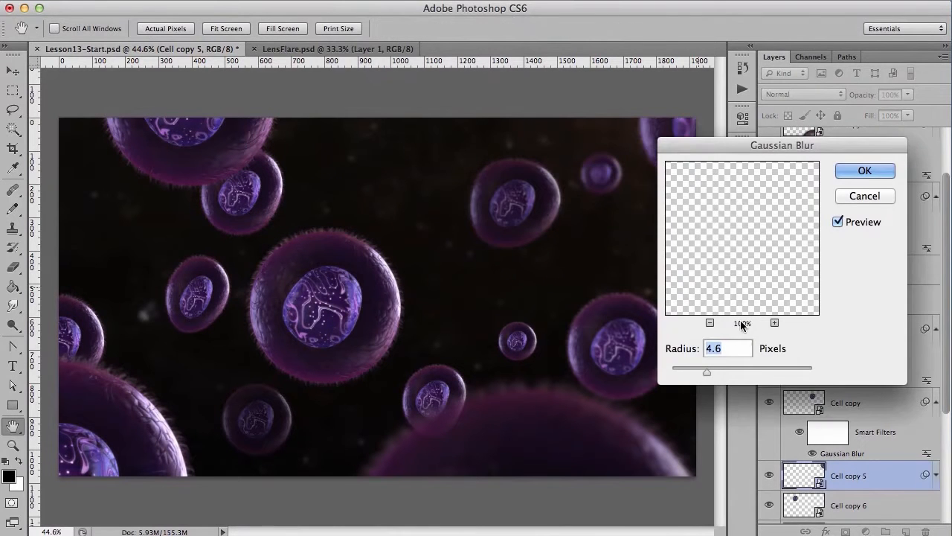
{"action": "left_click_drag", "start_coordinate": [794, 147], "coordinate": [827, 151]}
{"action": "left_click_drag", "start_coordinate": [730, 379], "coordinate": [724, 382]}
{"action": "key", "text": "Return"}
{"action": "left_click", "coordinate": [908, 94]}
{"action": "left_click_drag", "start_coordinate": [873, 112], "coordinate": [878, 112]}
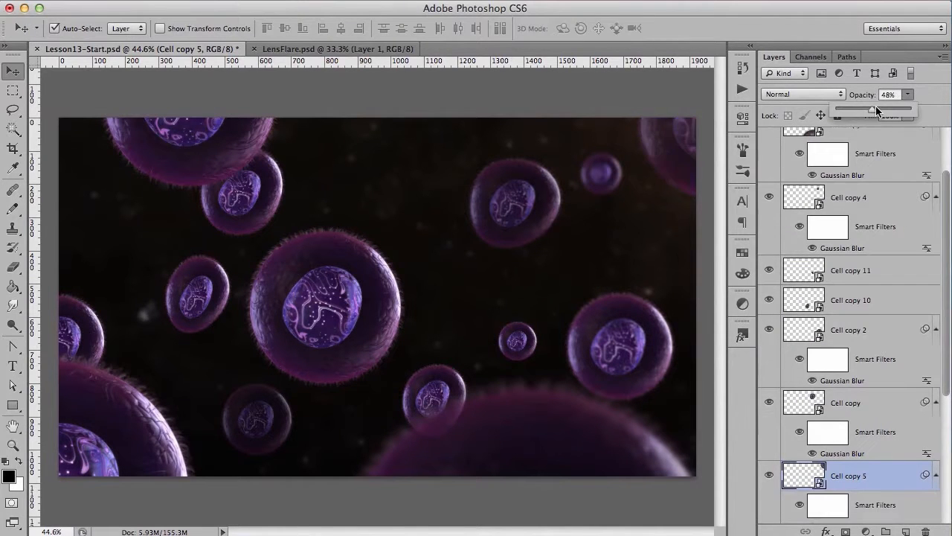
Step: Enlarge Cell copy 12, the cell cut off by the image's top edge, slightly and nudge it down
{"action": "left_click", "coordinate": [202, 139]}
{"action": "key", "text": "super+t"}
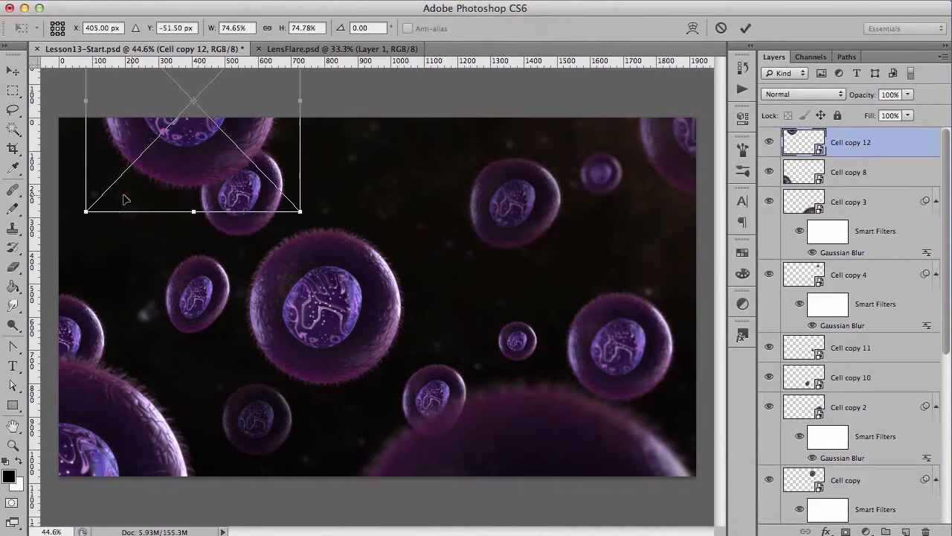
{"action": "left_click_drag", "start_coordinate": [86, 212], "coordinate": [69, 221]}
{"action": "mouse_move", "coordinate": [208, 151]}
{"action": "left_mouse_down"}
{"action": "mouse_move", "coordinate": [217, 150]}
{"action": "mouse_move", "coordinate": [209, 156]}
{"action": "left_mouse_up"}
{"action": "left_click", "coordinate": [745, 27]}
Step: Apply a stronger Gaussian Blur smart filter to Cell copy 12 and set its opacity to 62%
{"action": "left_click", "coordinate": [364, 1]}
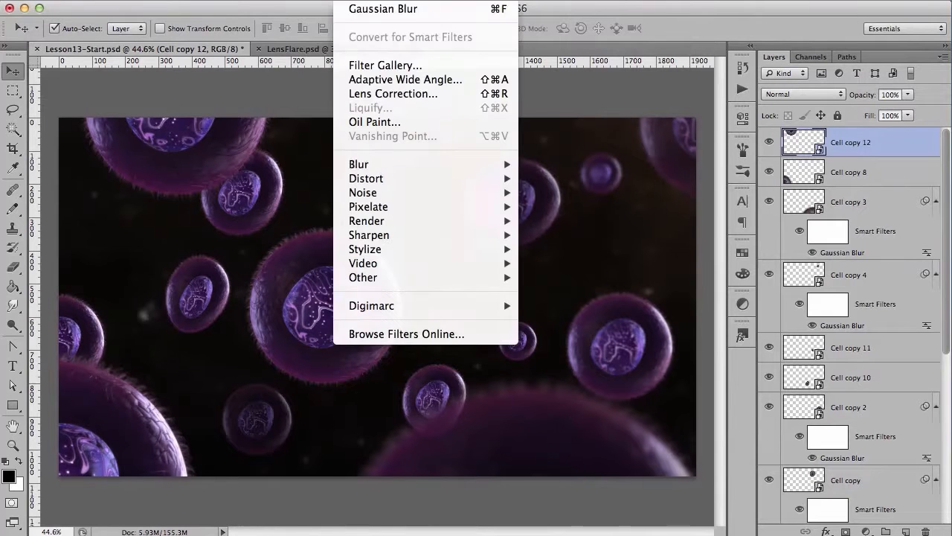
{"action": "mouse_move", "coordinate": [415, 162]}
{"action": "left_click", "coordinate": [563, 274]}
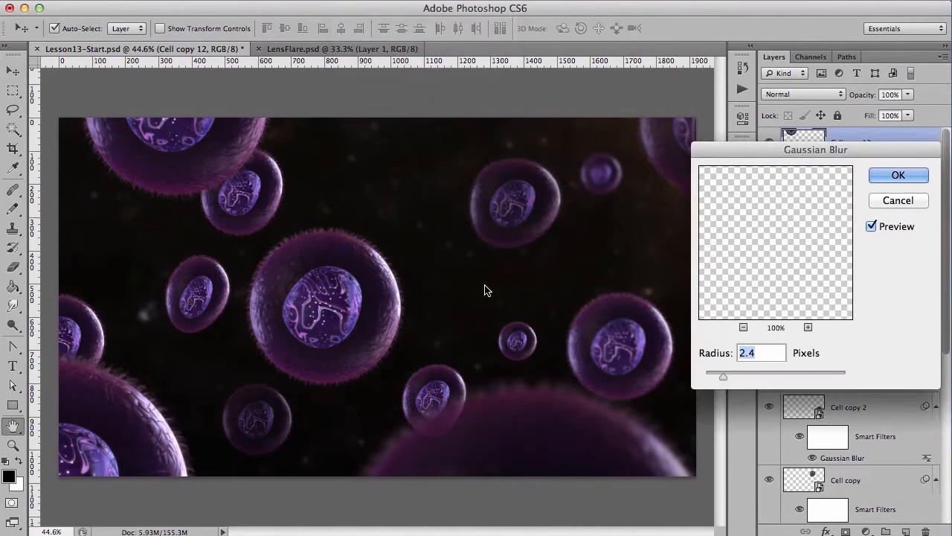
{"action": "left_click_drag", "start_coordinate": [840, 149], "coordinate": [759, 139]}
{"action": "mouse_move", "coordinate": [641, 363]}
{"action": "left_mouse_down"}
{"action": "mouse_move", "coordinate": [673, 367]}
{"action": "mouse_move", "coordinate": [660, 366]}
{"action": "left_mouse_up"}
{"action": "left_click", "coordinate": [818, 164]}
{"action": "left_click_drag", "start_coordinate": [909, 95], "coordinate": [885, 115]}
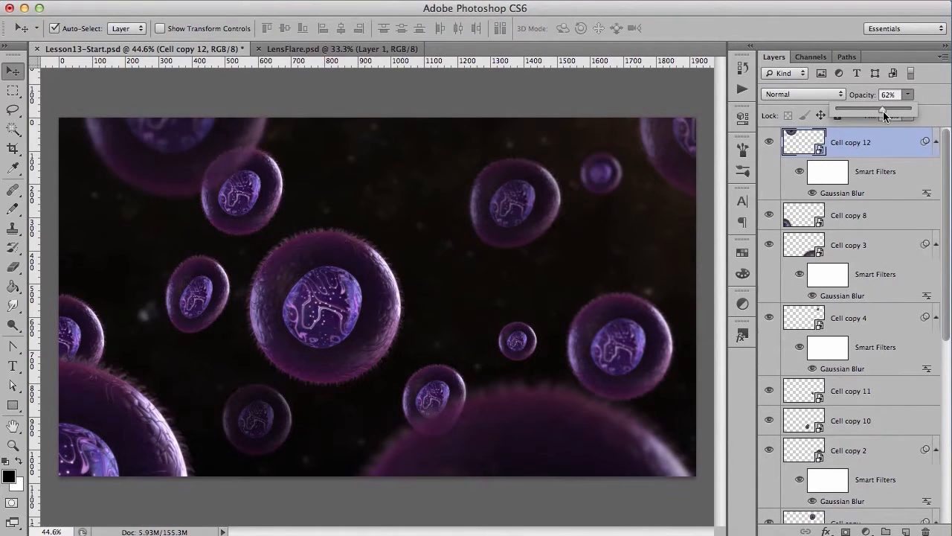
Step: Nudge Cell copy 6, the cell overlapping the blurred upper-left one, slightly upward and deselect all layers
{"action": "left_click", "coordinate": [259, 178]}
{"action": "left_click_drag", "start_coordinate": [258, 180], "coordinate": [258, 177]}
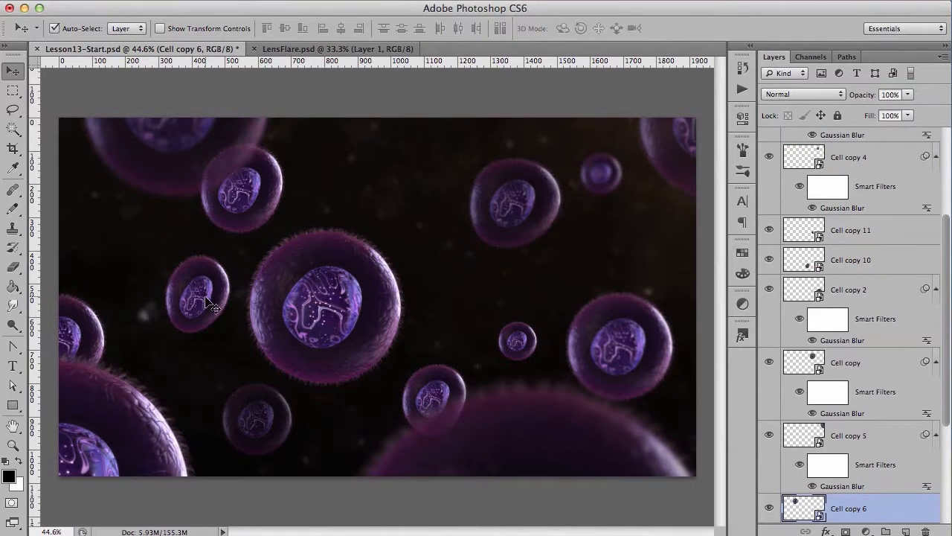
{"action": "key", "text": "super+j"}
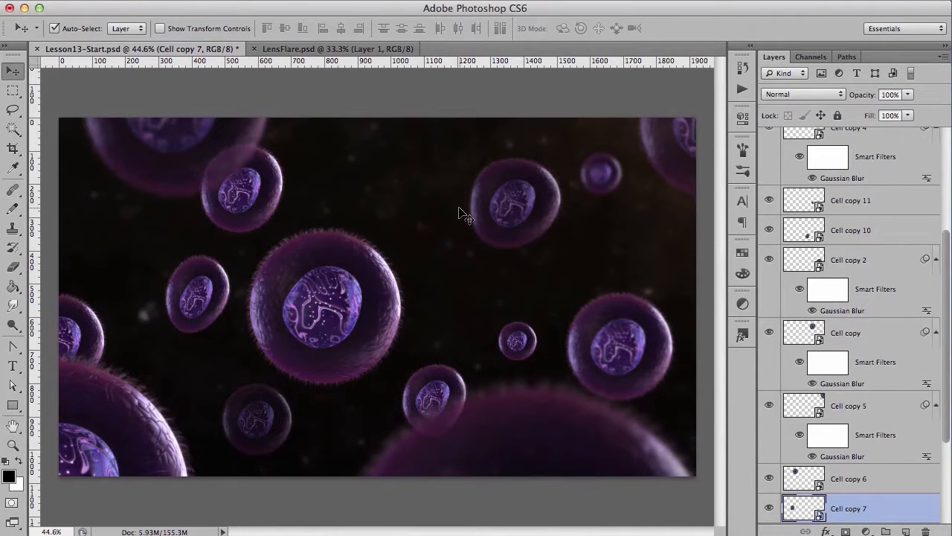
{"action": "left_click", "coordinate": [606, 109]}
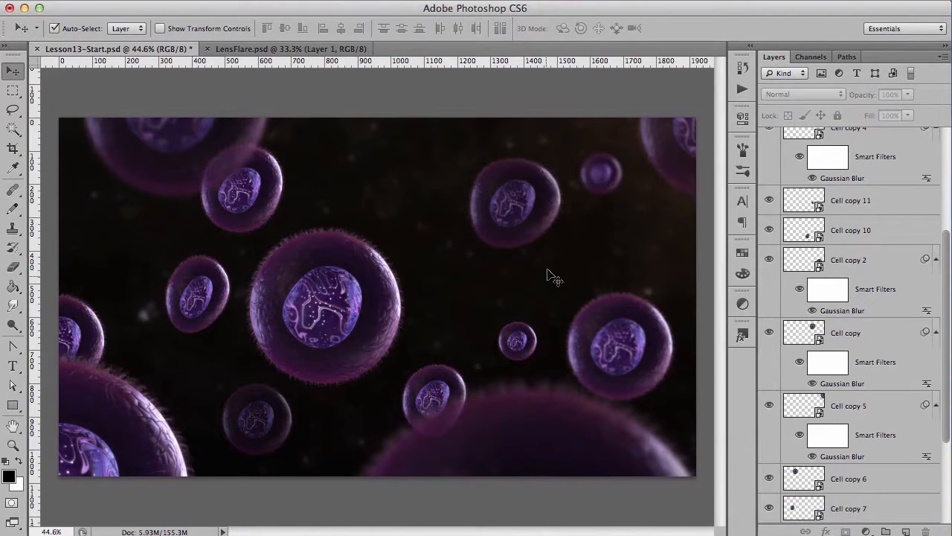
Step: Apply a Gaussian Blur smart filter with an 8.2 pixel radius to Cell copy 8, the large cell in the lower left corner
{"action": "left_click_drag", "start_coordinate": [948, 254], "coordinate": [916, 114]}
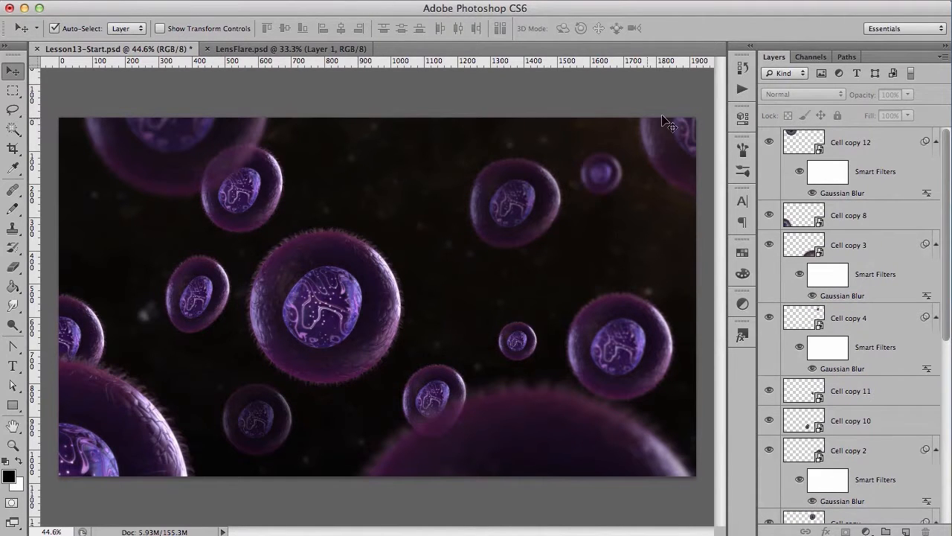
{"action": "left_click", "coordinate": [135, 430]}
{"action": "left_click", "coordinate": [380, 8]}
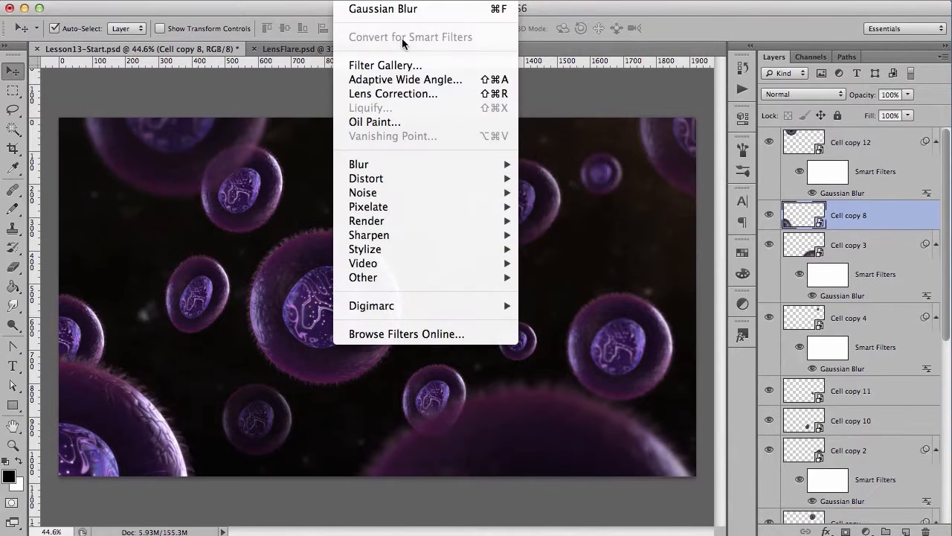
{"action": "left_click", "coordinate": [379, 9]}
{"action": "left_click_drag", "start_coordinate": [664, 364], "coordinate": [673, 366]}
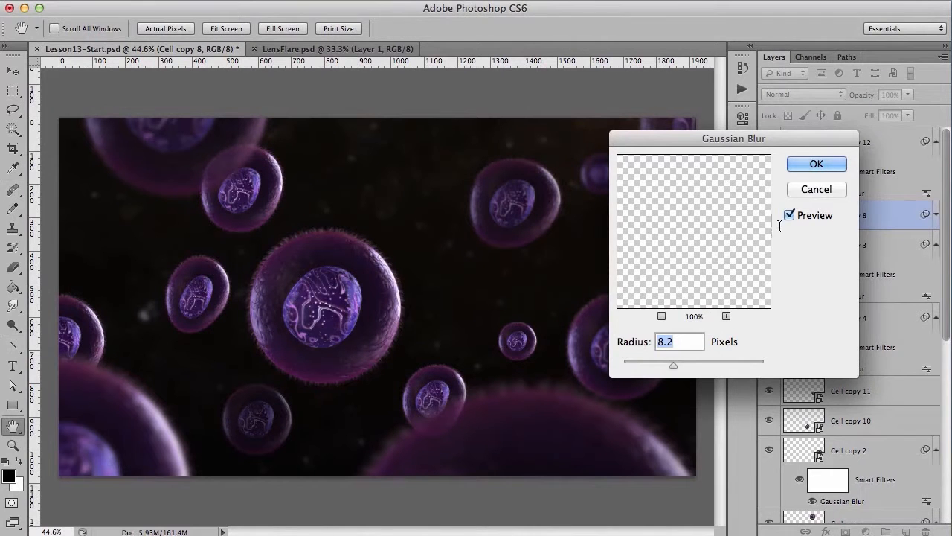
{"action": "left_click", "coordinate": [816, 164]}
Step: Enlarge Cell copy 8 slightly, shift it further into the lower left corner and set its opacity to 61%
{"action": "key", "text": "v"}
{"action": "key", "text": "ctrl+t"}
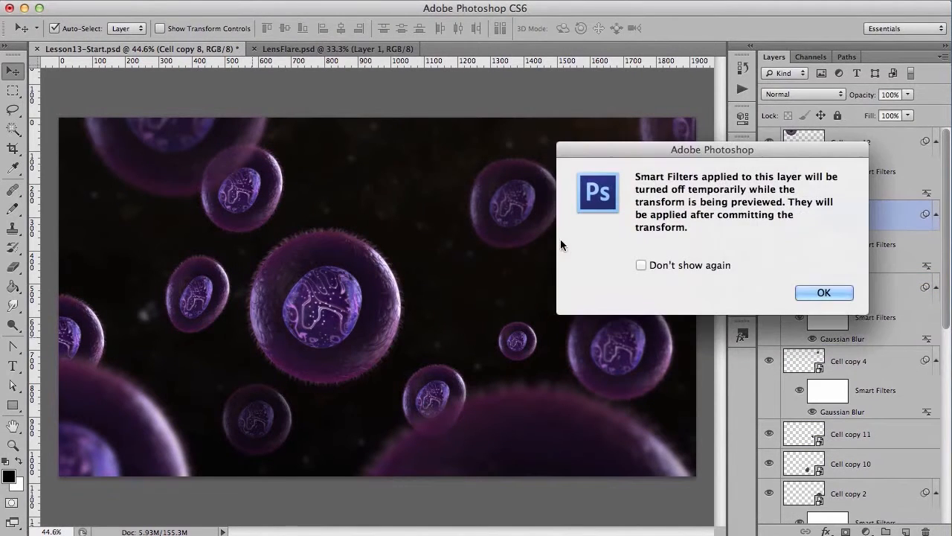
{"action": "left_click", "coordinate": [813, 300]}
{"action": "left_click_drag", "start_coordinate": [230, 320], "coordinate": [256, 294]}
{"action": "left_click_drag", "start_coordinate": [150, 410], "coordinate": [127, 452]}
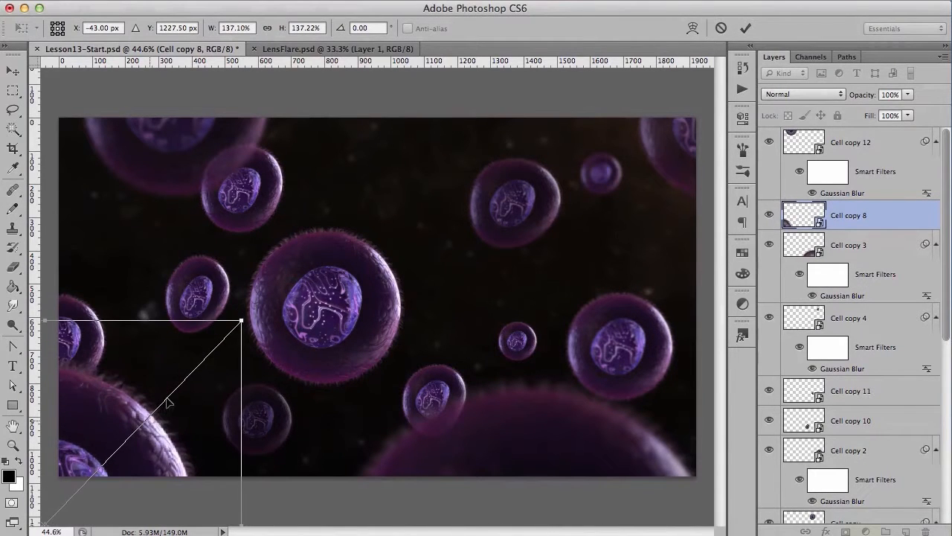
{"action": "left_click", "coordinate": [746, 29]}
{"action": "left_click_drag", "start_coordinate": [908, 95], "coordinate": [882, 114]}
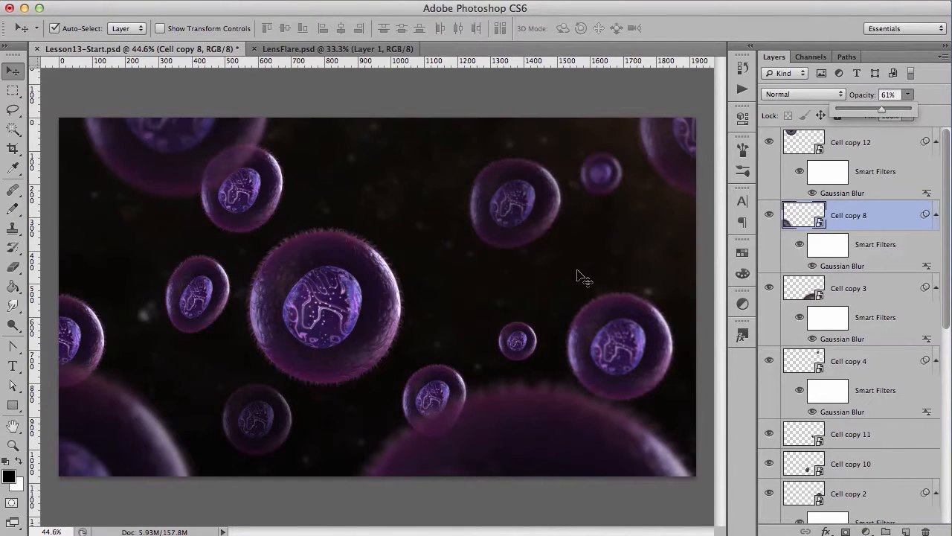
{"action": "left_click", "coordinate": [657, 265]}
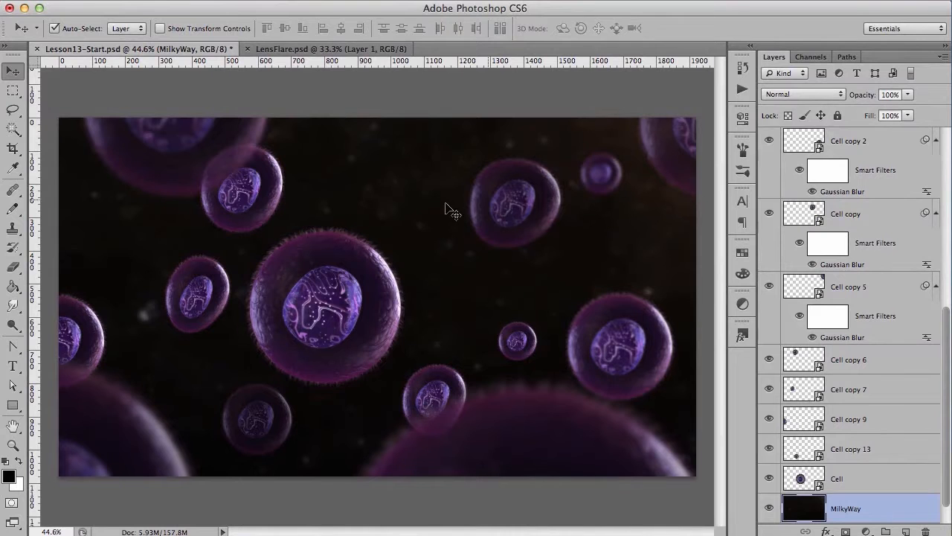
{"action": "left_click_drag", "start_coordinate": [947, 319], "coordinate": [950, 187]}
{"action": "left_click", "coordinate": [437, 396]}
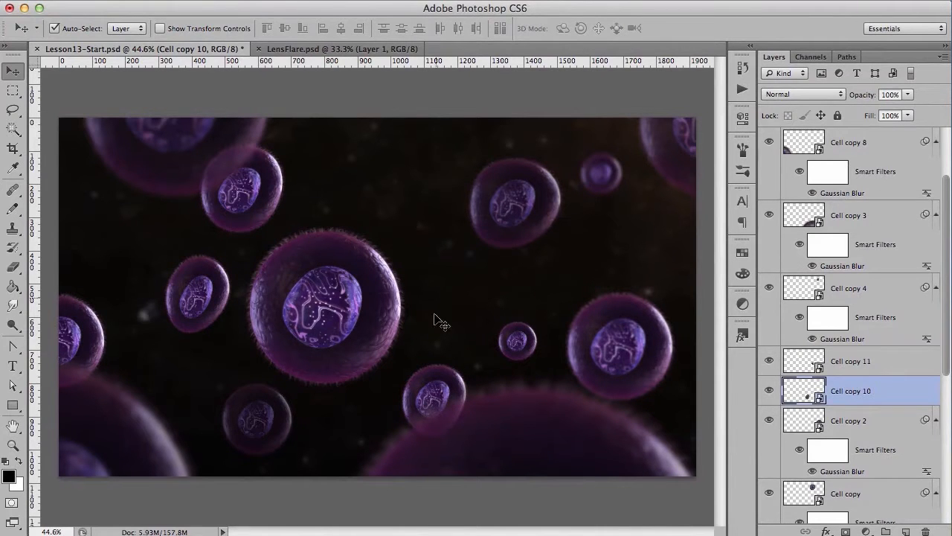
Step: Add a new layer above Cell copy 12 and fill it with white
{"action": "scroll", "coordinate": [900, 172], "scroll_direction": "up", "scroll_amount": 2}
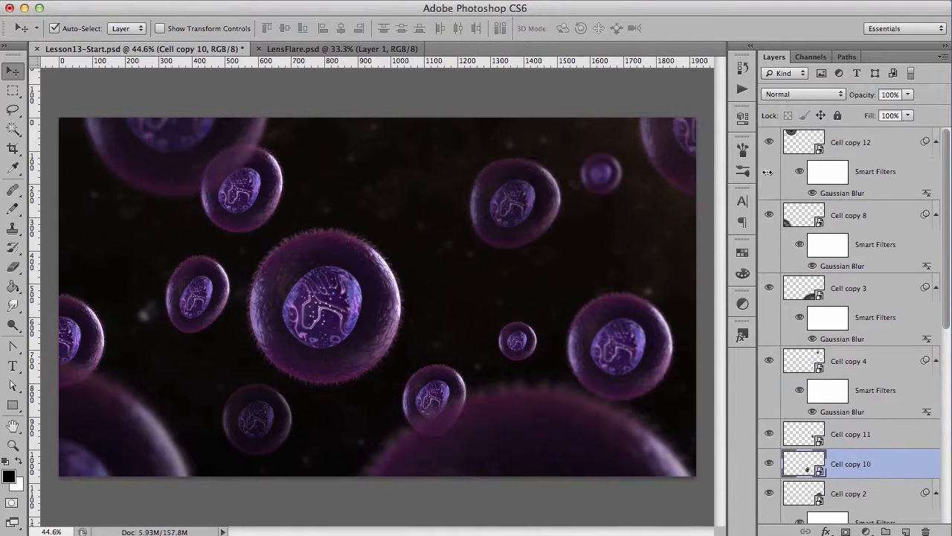
{"action": "left_click", "coordinate": [885, 146]}
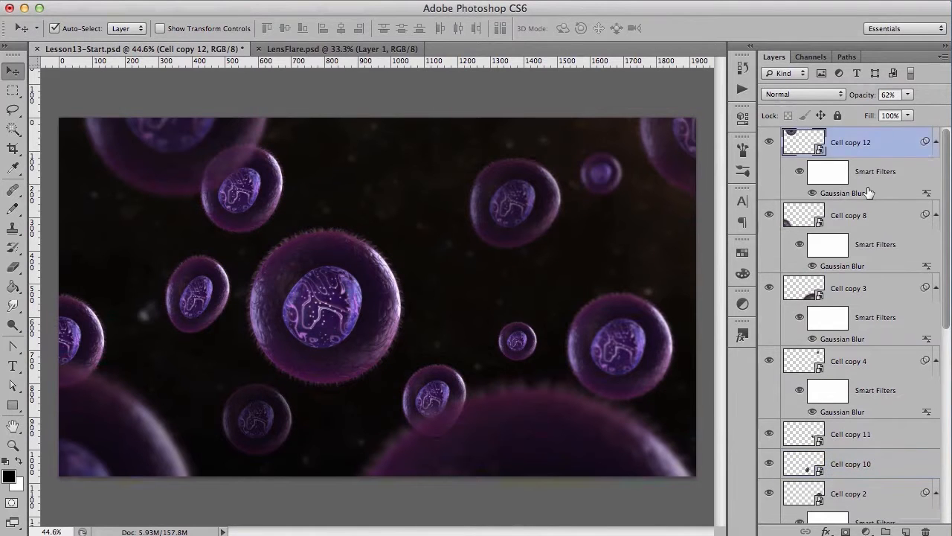
{"action": "left_click", "coordinate": [906, 531]}
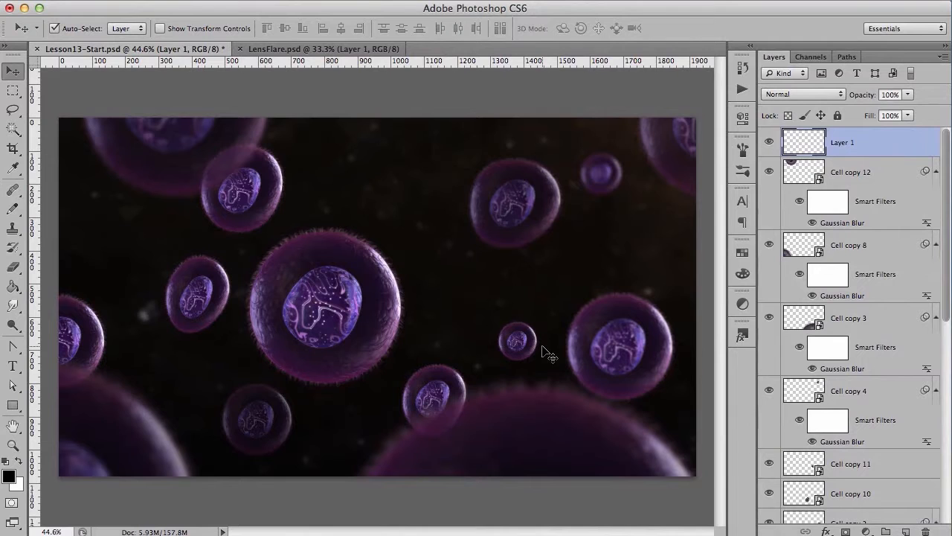
{"action": "key", "text": "alt+BackSpace"}
{"action": "key", "text": "super+BackSpace"}
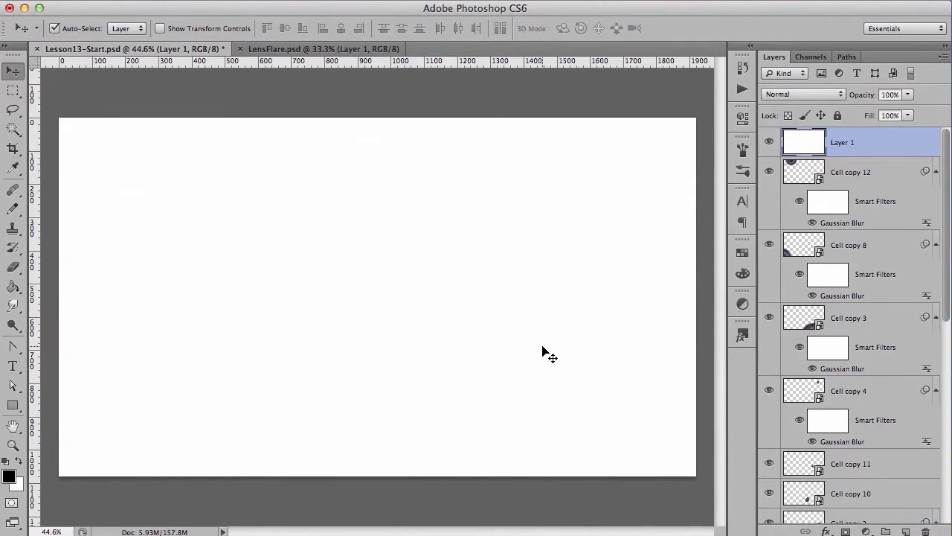
Step: Apply Lens Correction to the white layer with a custom vignette amount of -100 and a midpoint of +49
{"action": "left_click", "coordinate": [359, 1]}
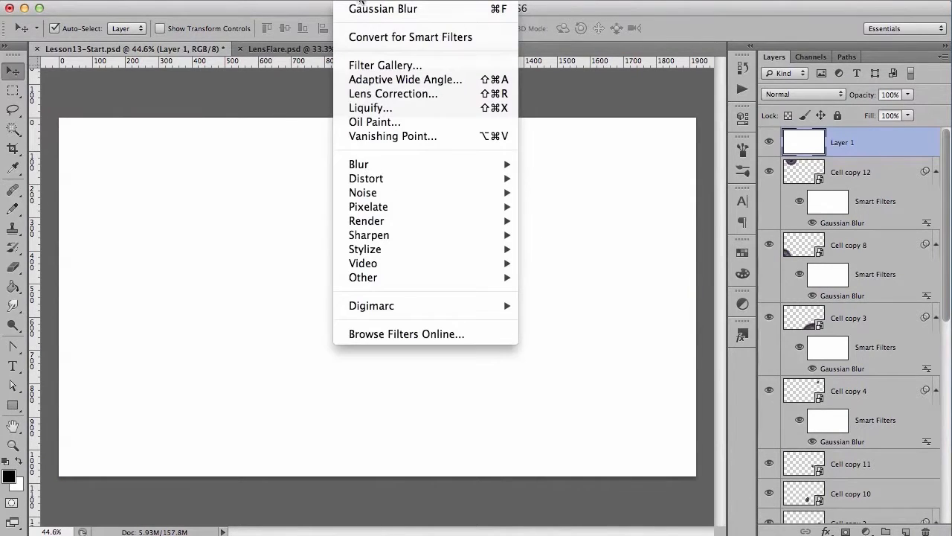
{"action": "left_click", "coordinate": [398, 95]}
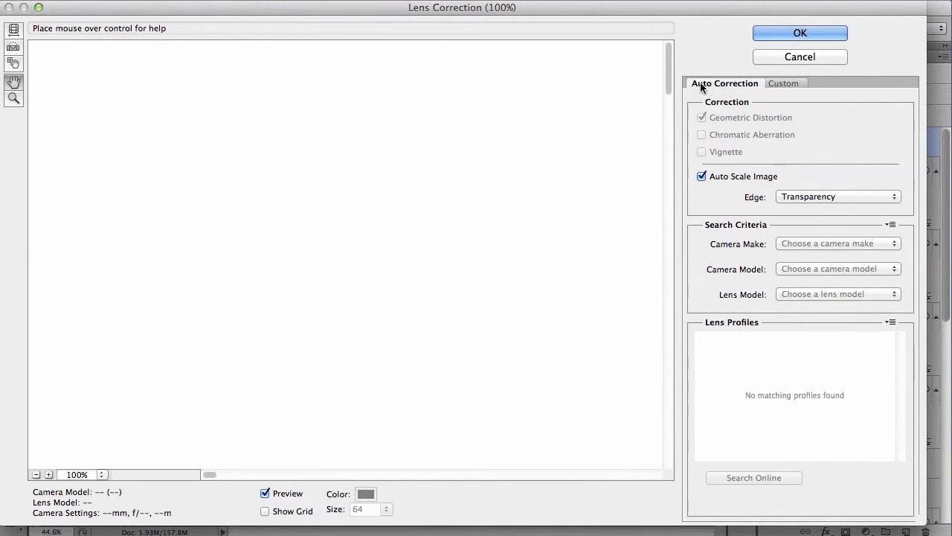
{"action": "left_click", "coordinate": [783, 84]}
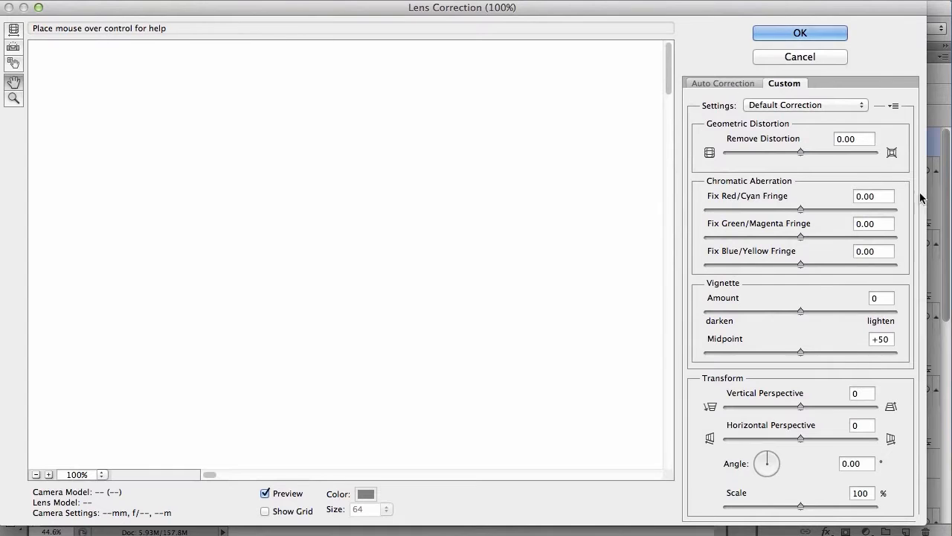
{"action": "left_click_drag", "start_coordinate": [801, 312], "coordinate": [707, 315]}
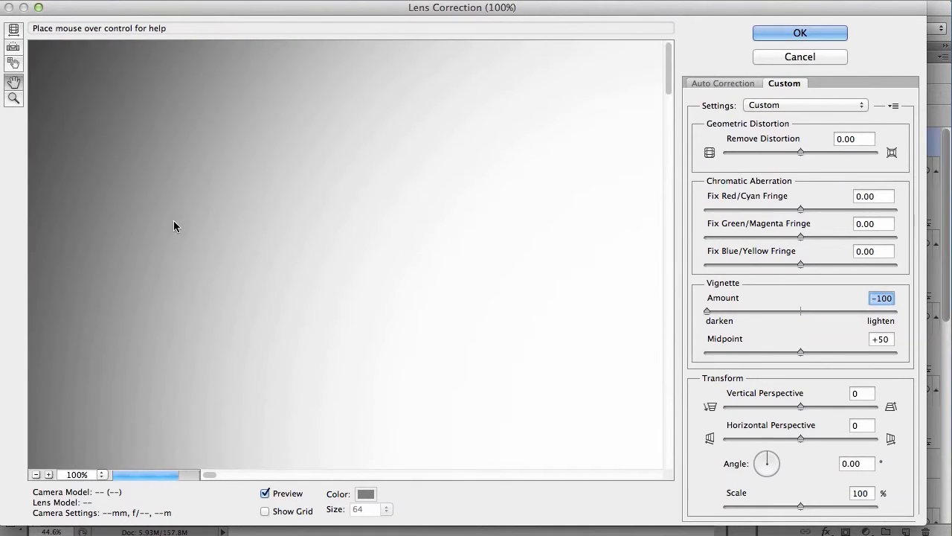
{"action": "double_click", "coordinate": [14, 82]}
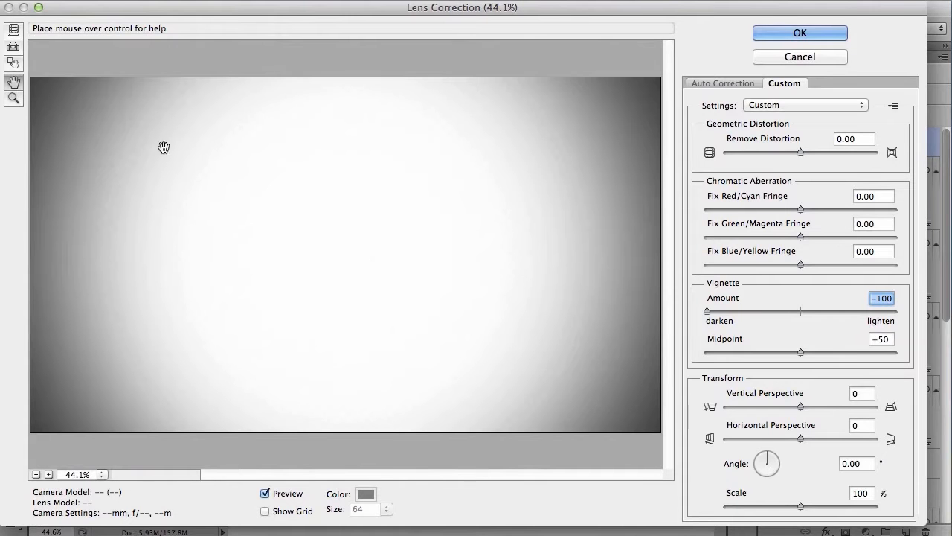
{"action": "left_click_drag", "start_coordinate": [709, 313], "coordinate": [720, 313]}
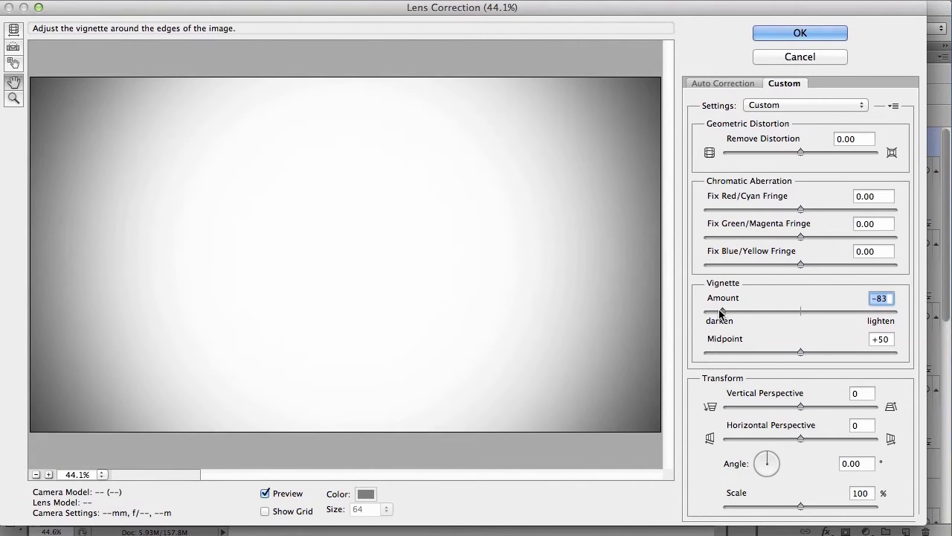
{"action": "left_click_drag", "start_coordinate": [778, 353], "coordinate": [801, 352]}
{"action": "left_click_drag", "start_coordinate": [721, 311], "coordinate": [669, 312]}
{"action": "left_click_drag", "start_coordinate": [806, 352], "coordinate": [798, 352]}
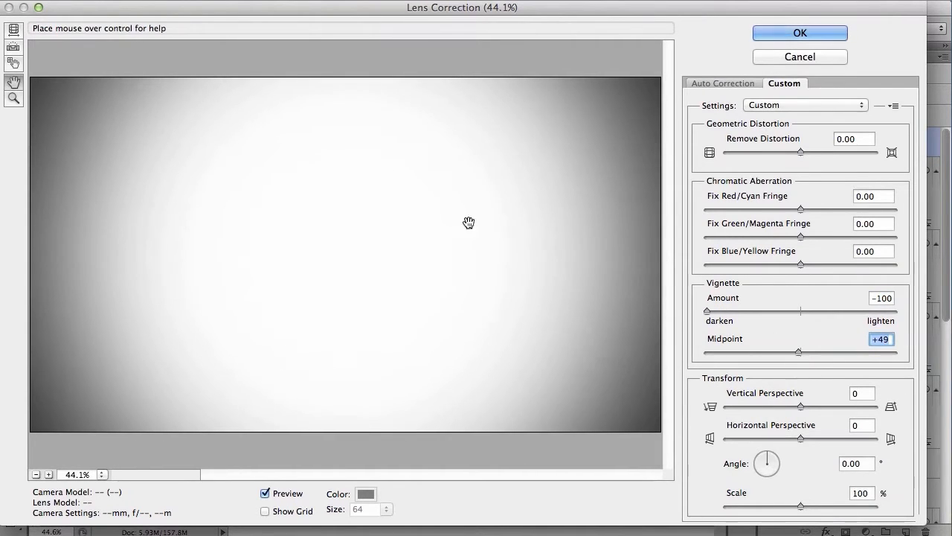
{"action": "left_click", "coordinate": [800, 32]}
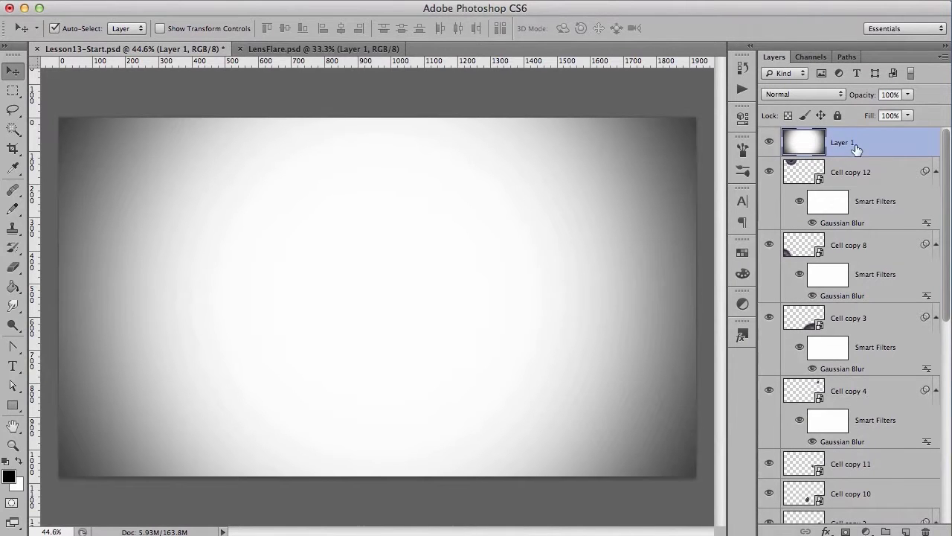
Step: Rename the vignette layer as VIgn and set its blend mode to Multiply
{"action": "double_click", "coordinate": [845, 142]}
{"action": "key", "text": "Return"}
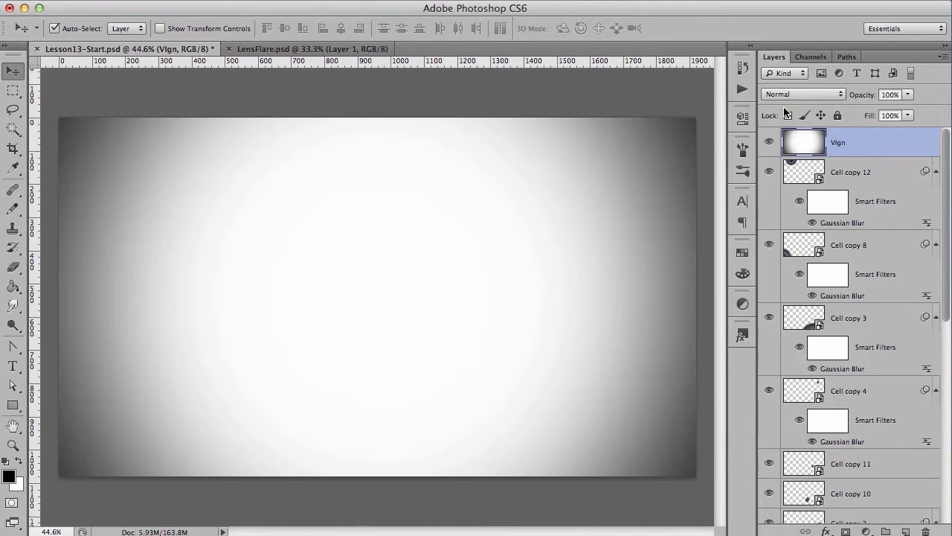
{"action": "left_click", "coordinate": [828, 94]}
{"action": "left_click", "coordinate": [799, 131]}
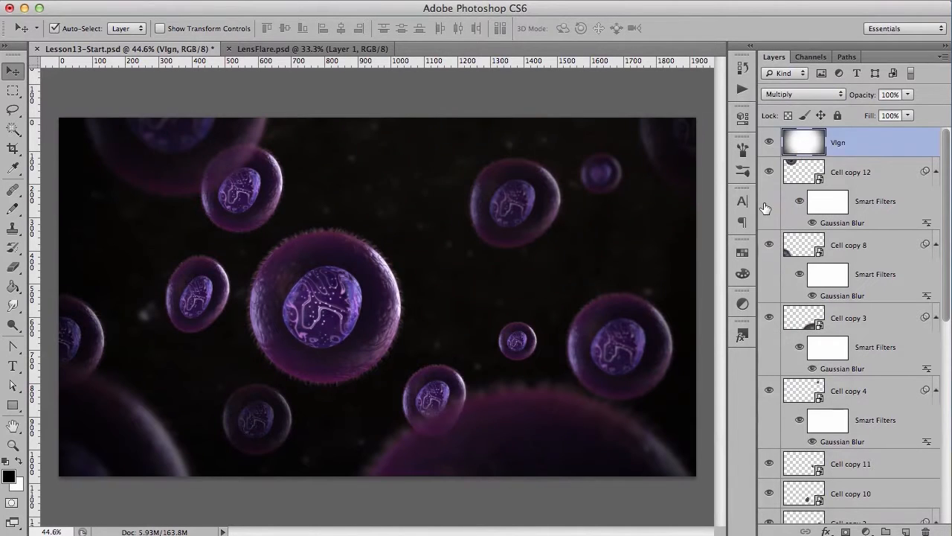
Step: Lower the VIgn layer's fill to 55%, comparing the scene with the layer hidden and shown
{"action": "left_click", "coordinate": [907, 117]}
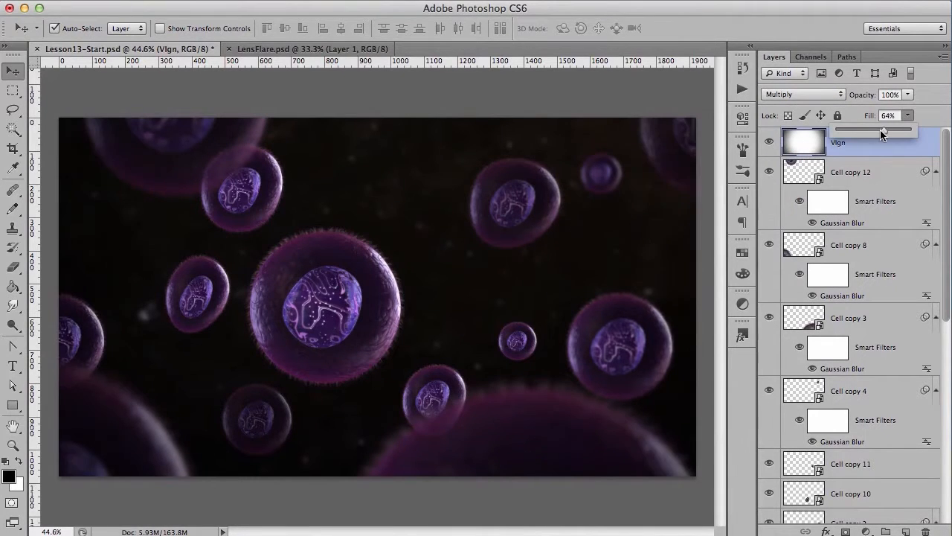
{"action": "left_click", "coordinate": [769, 141]}
{"action": "left_click", "coordinate": [769, 142]}
{"action": "left_click_drag", "start_coordinate": [907, 116], "coordinate": [891, 133]}
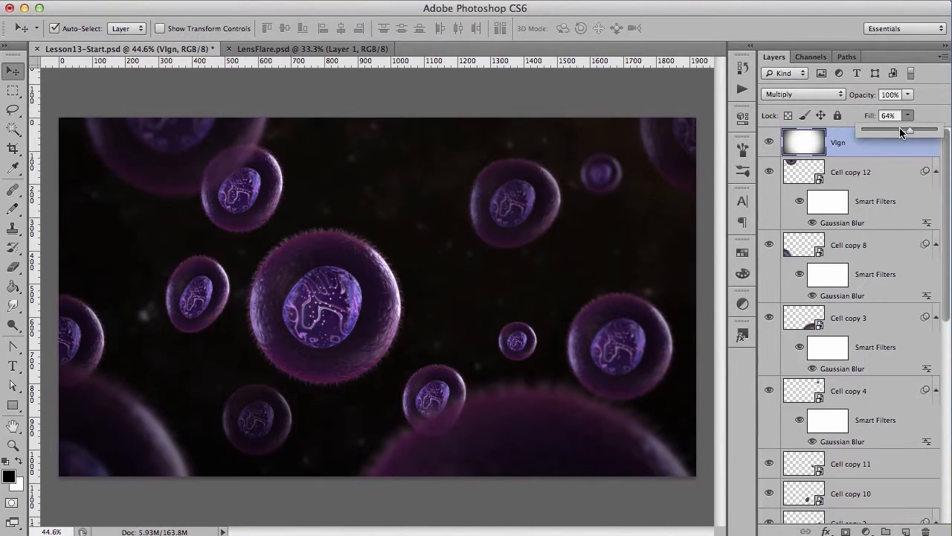
{"action": "left_click", "coordinate": [862, 152]}
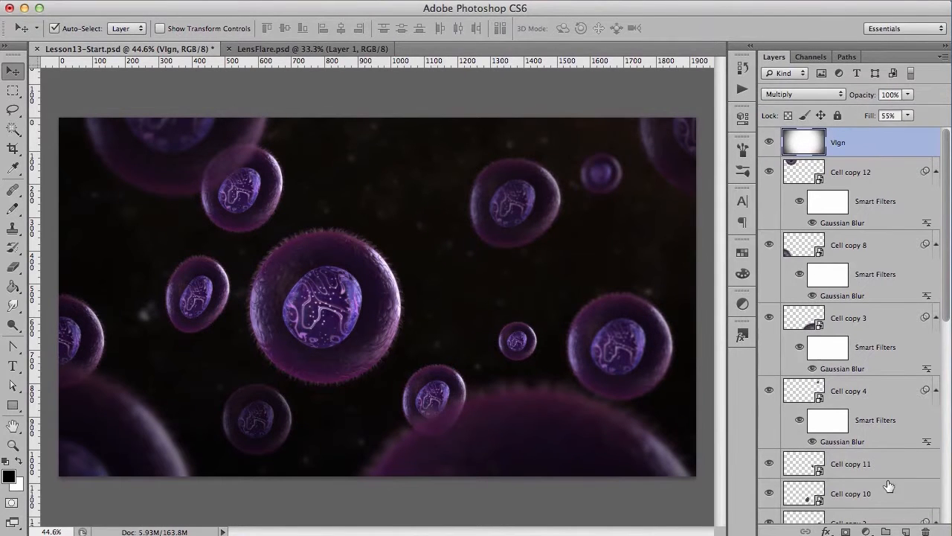
Step: Add a new layer above the VIgn layer and try to apply the Add Noise filter to it
{"action": "left_click", "coordinate": [907, 532]}
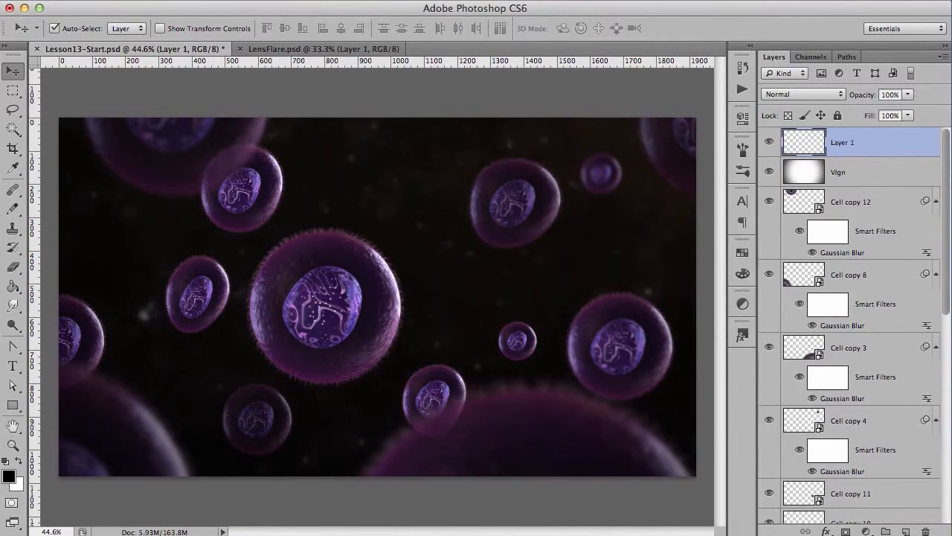
{"action": "left_click", "coordinate": [351, 2]}
{"action": "mouse_move", "coordinate": [391, 195]}
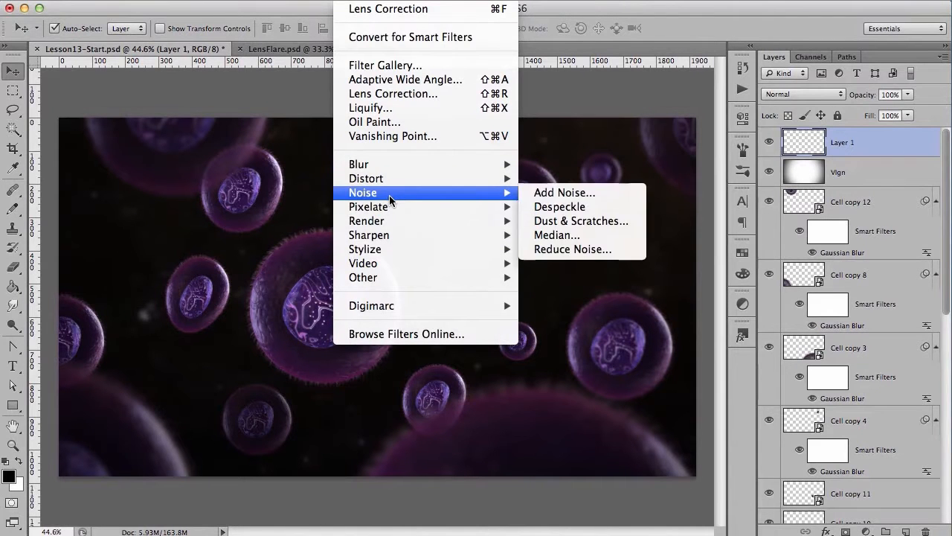
{"action": "left_click", "coordinate": [554, 195]}
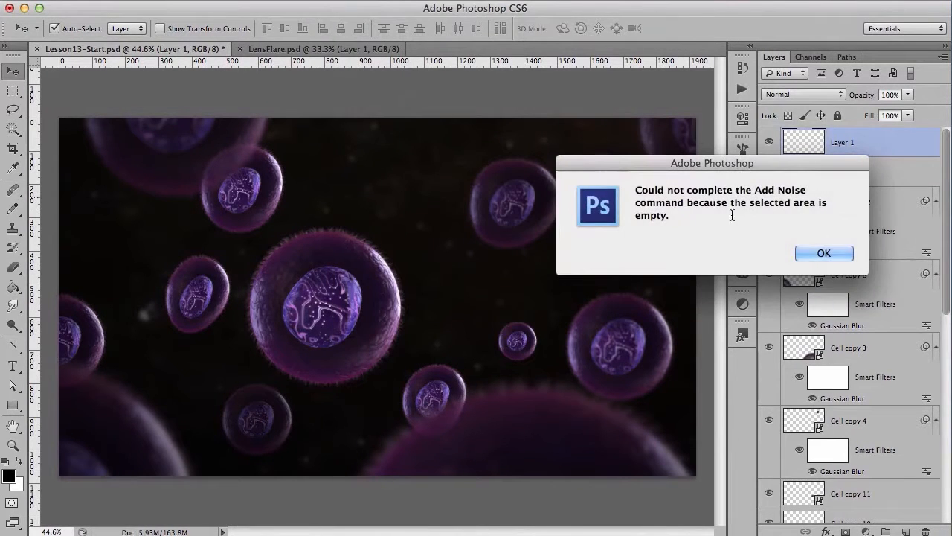
{"action": "left_click", "coordinate": [824, 254]}
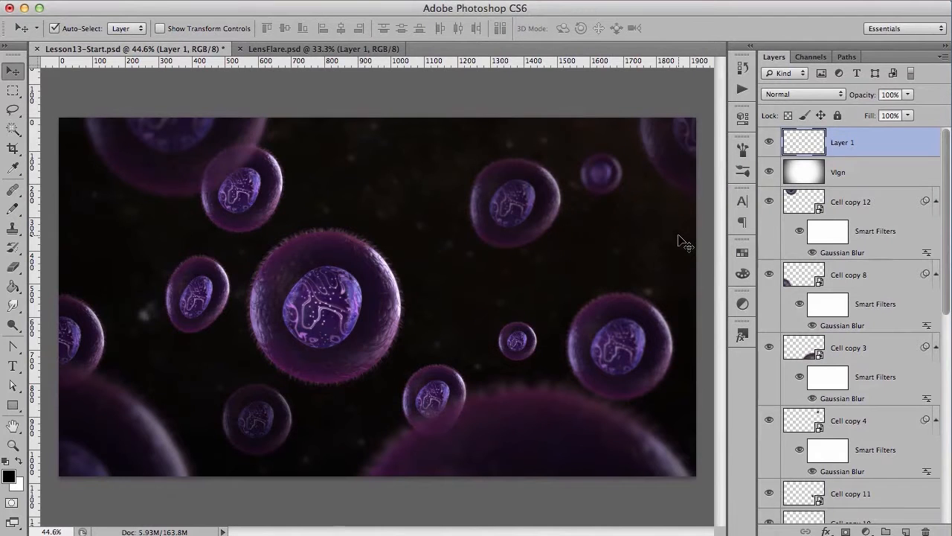
Step: Fill Layer 1 with white and apply Add Noise at 40.09% with Uniform distribution and Monochromatic off
{"action": "key", "text": "super+BackSpace"}
{"action": "left_click", "coordinate": [358, 2]}
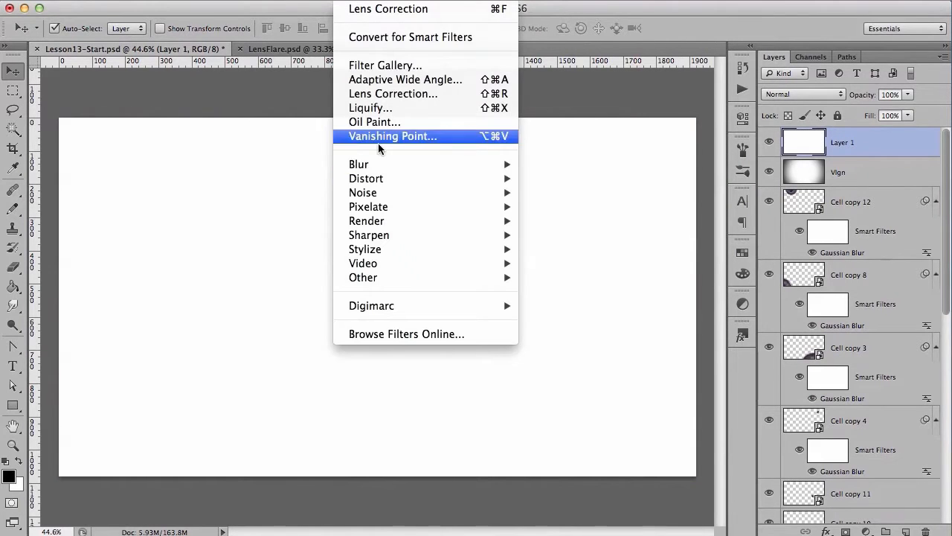
{"action": "mouse_move", "coordinate": [394, 192]}
{"action": "left_click", "coordinate": [563, 192]}
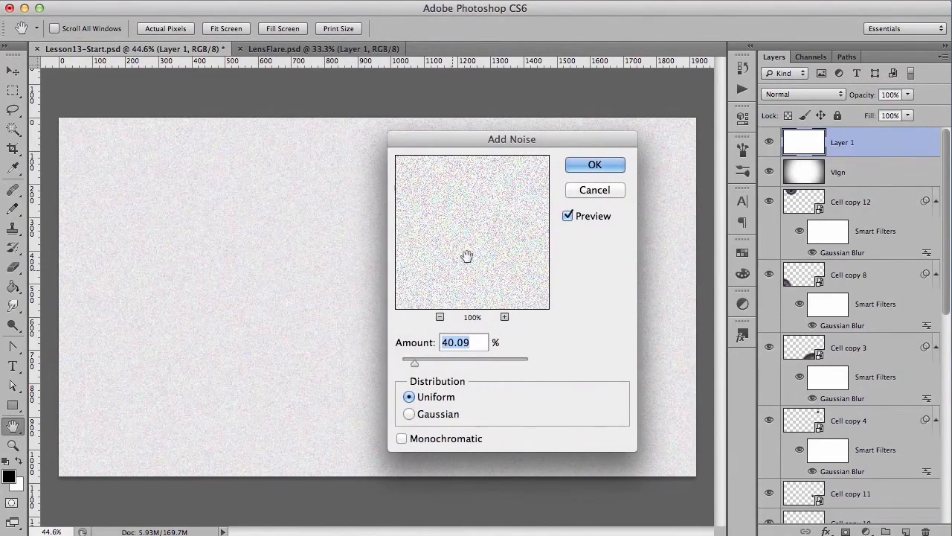
{"action": "left_click", "coordinate": [433, 440]}
{"action": "left_click", "coordinate": [426, 440]}
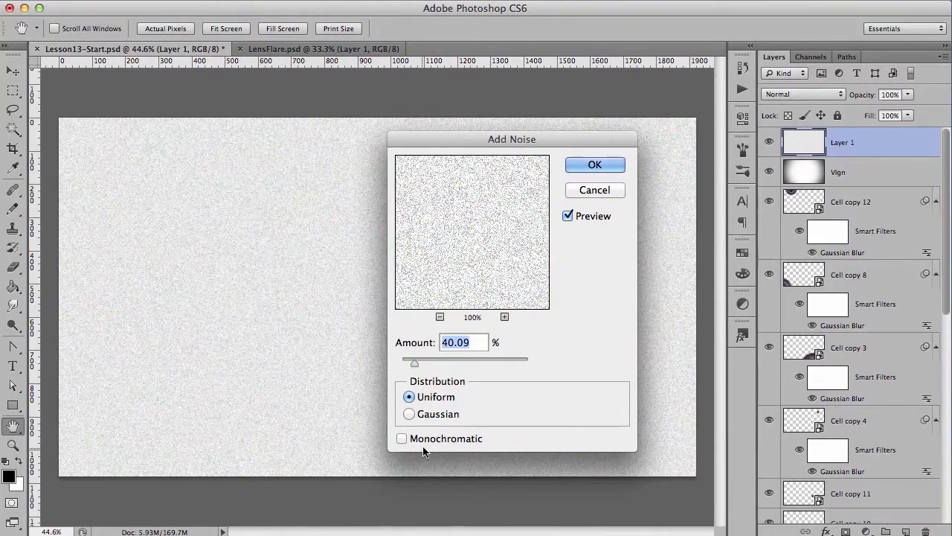
{"action": "left_click_drag", "start_coordinate": [548, 158], "coordinate": [564, 164]}
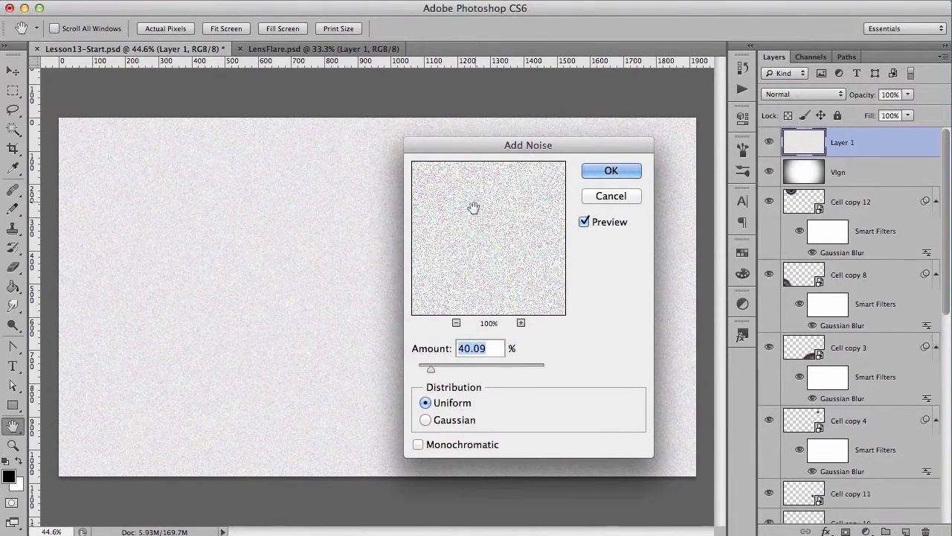
{"action": "left_click", "coordinate": [621, 177]}
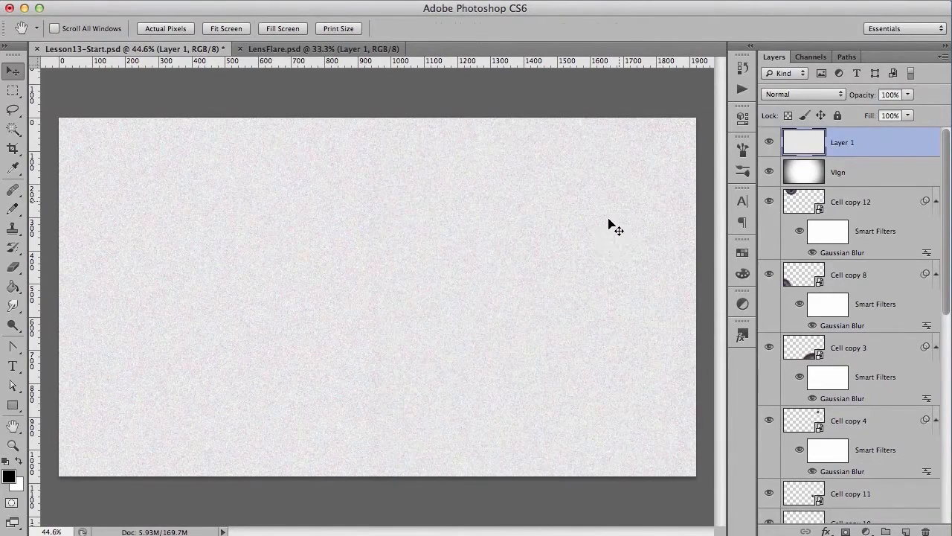
{"action": "key", "text": "v"}
Step: Try the Screen, Multiply and Lighten blend modes on the noise layer
{"action": "left_click", "coordinate": [824, 95]}
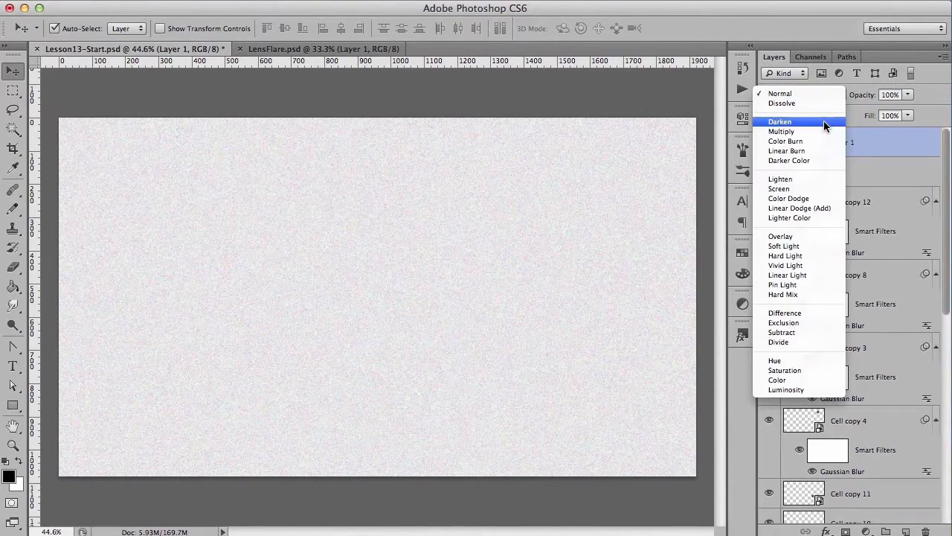
{"action": "left_click", "coordinate": [819, 189]}
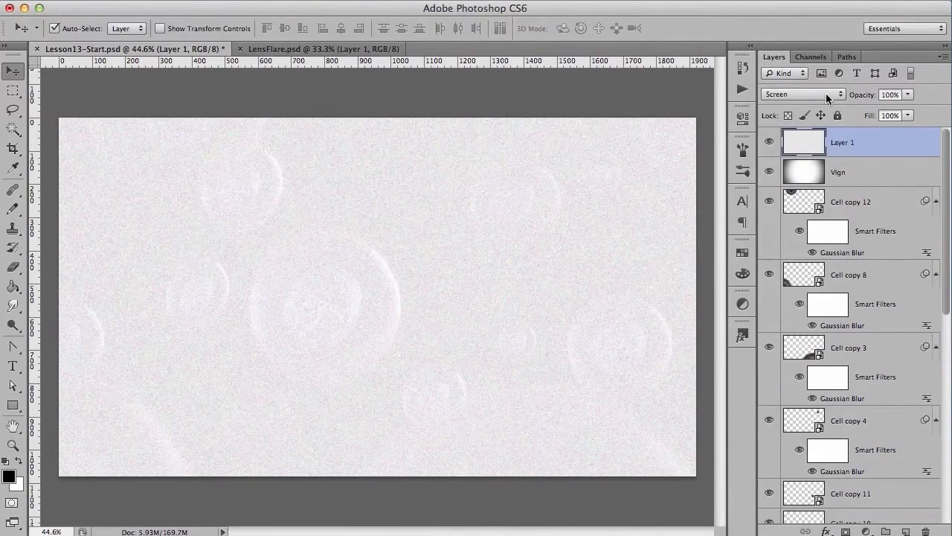
{"action": "left_click", "coordinate": [837, 95]}
{"action": "left_click", "coordinate": [818, 36]}
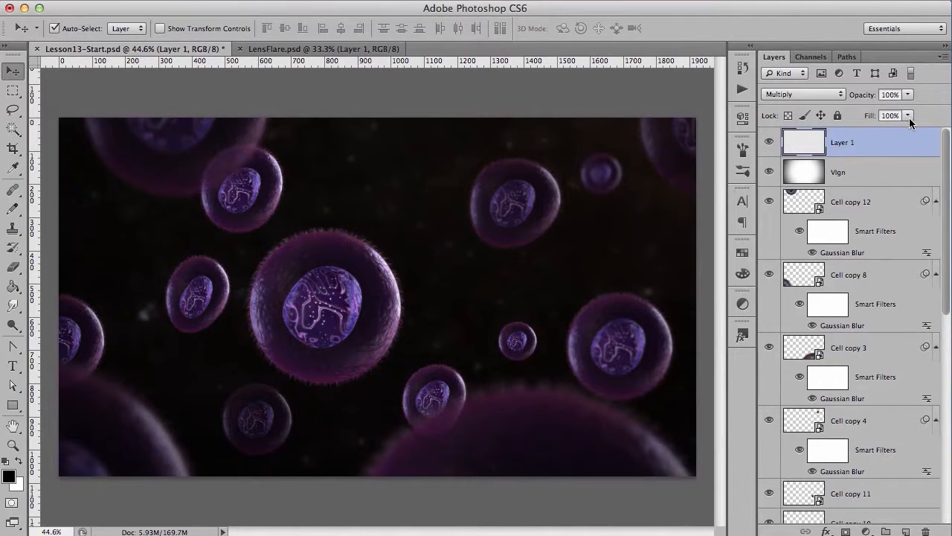
{"action": "left_click", "coordinate": [803, 94]}
{"action": "left_click", "coordinate": [807, 96]}
{"action": "left_click", "coordinate": [807, 96]}
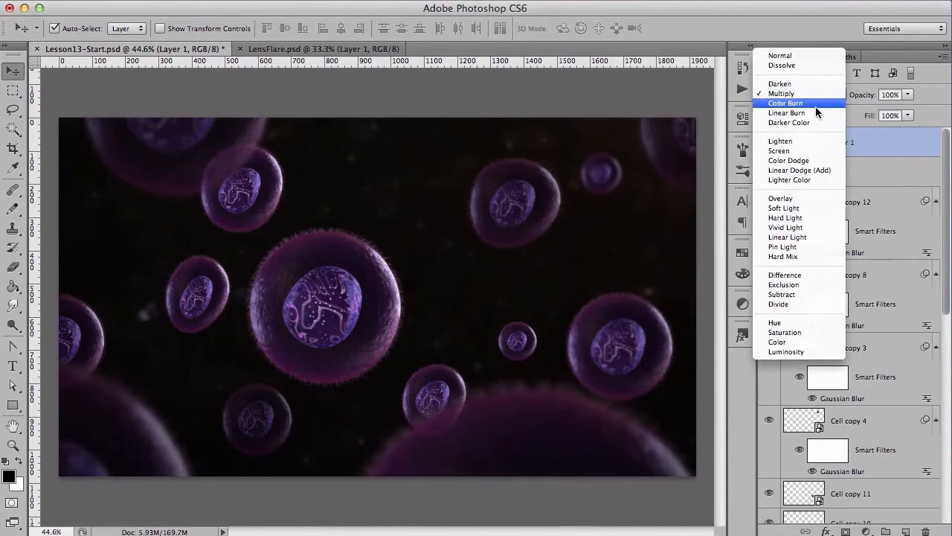
{"action": "left_click", "coordinate": [811, 147]}
Step: Set the noise layer's blend mode to Screen and lower its fill to 7%
{"action": "left_click", "coordinate": [806, 94]}
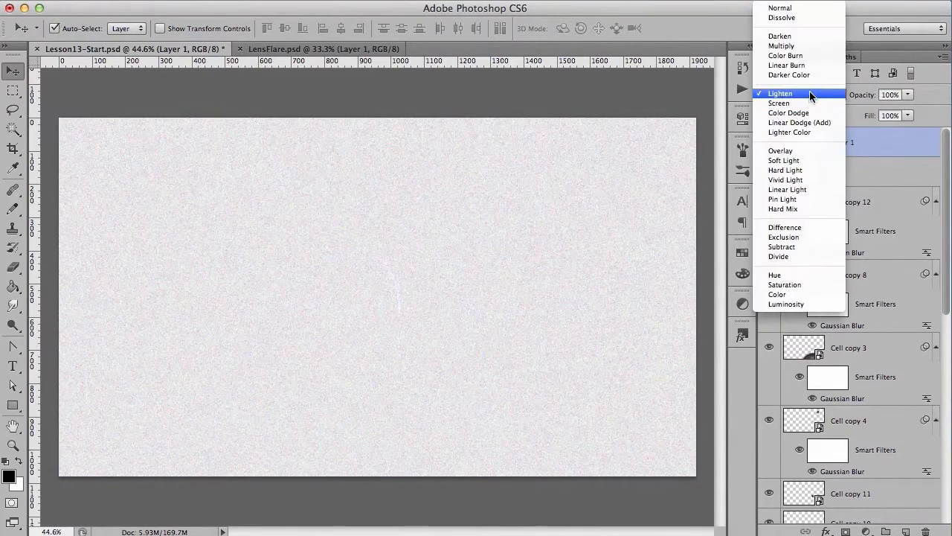
{"action": "left_click", "coordinate": [817, 103]}
{"action": "left_click", "coordinate": [909, 115]}
{"action": "left_click_drag", "start_coordinate": [909, 129], "coordinate": [842, 134]}
Step: Switch the noise layer to Soft Light and set its fill to 12%
{"action": "left_click", "coordinate": [817, 95]}
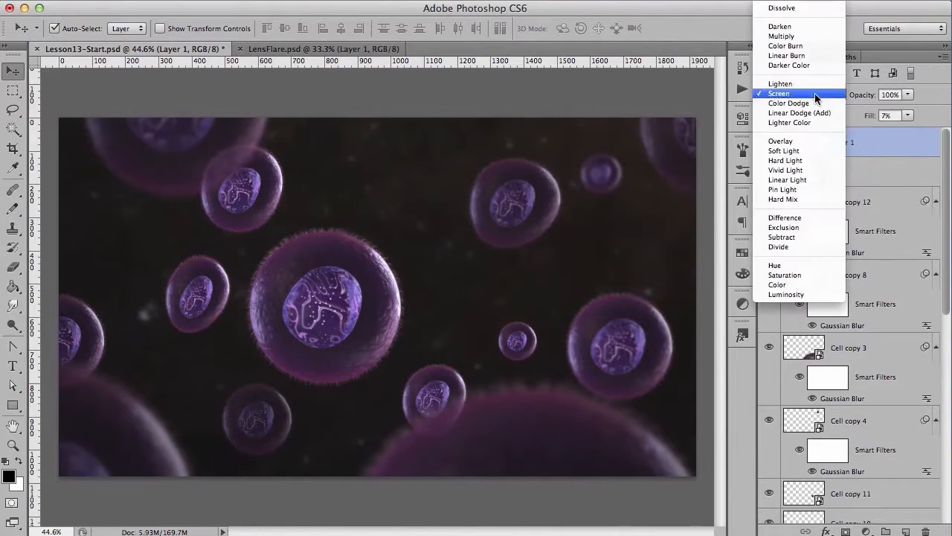
{"action": "left_click", "coordinate": [818, 153]}
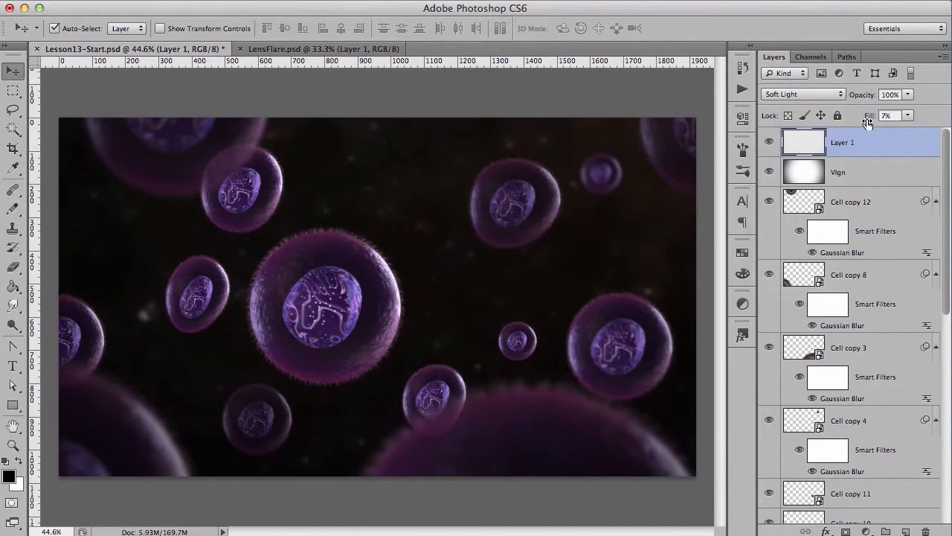
{"action": "left_click", "coordinate": [913, 116]}
{"action": "mouse_move", "coordinate": [892, 131]}
{"action": "left_mouse_down"}
{"action": "mouse_move", "coordinate": [909, 133]}
{"action": "mouse_move", "coordinate": [880, 130]}
{"action": "left_mouse_up"}
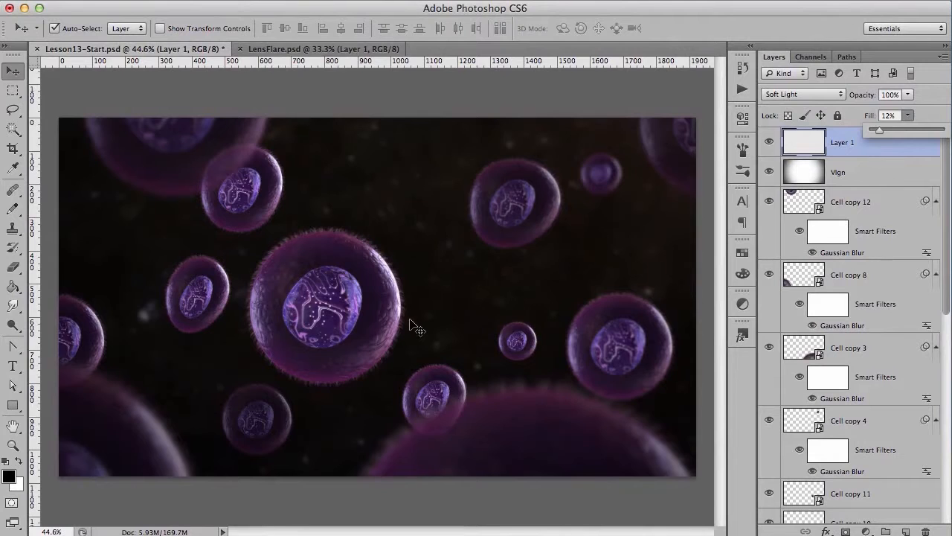
Step: Inspect the noise at 100% zoom around the upper-right cells and raise the noise layer's fill to 20%
{"action": "scroll", "coordinate": [414, 327], "scroll_direction": "up", "scroll_amount": 3}
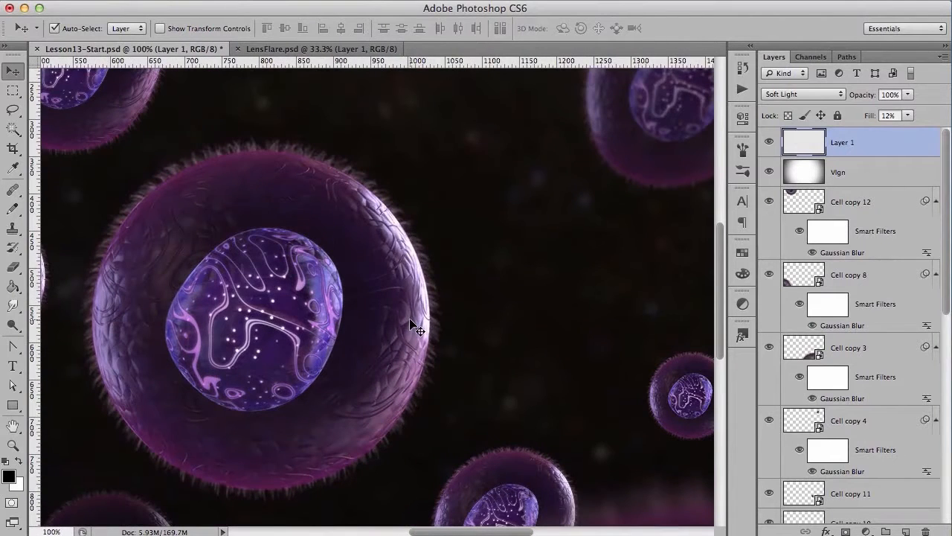
{"action": "left_click_drag", "start_coordinate": [503, 231], "coordinate": [335, 340]}
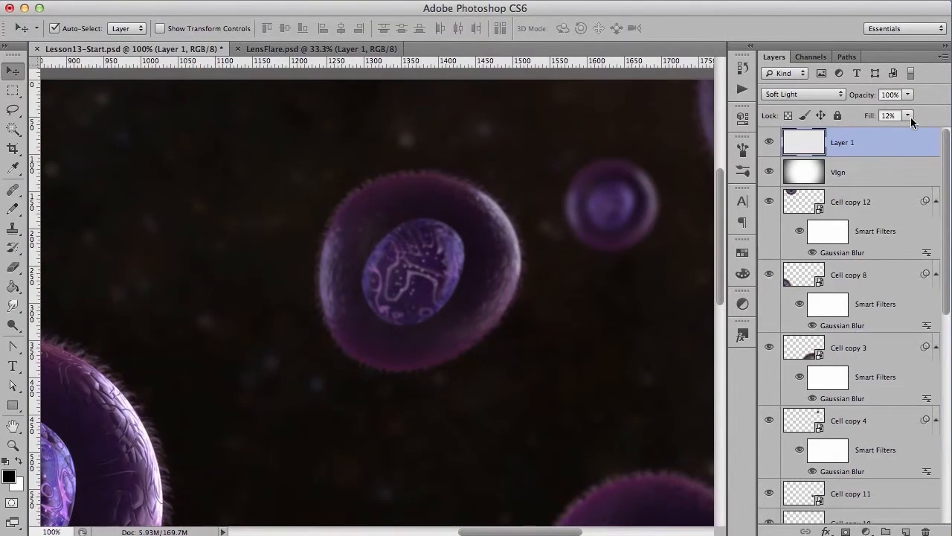
{"action": "left_click", "coordinate": [908, 116]}
{"action": "left_click_drag", "start_coordinate": [890, 130], "coordinate": [890, 131]}
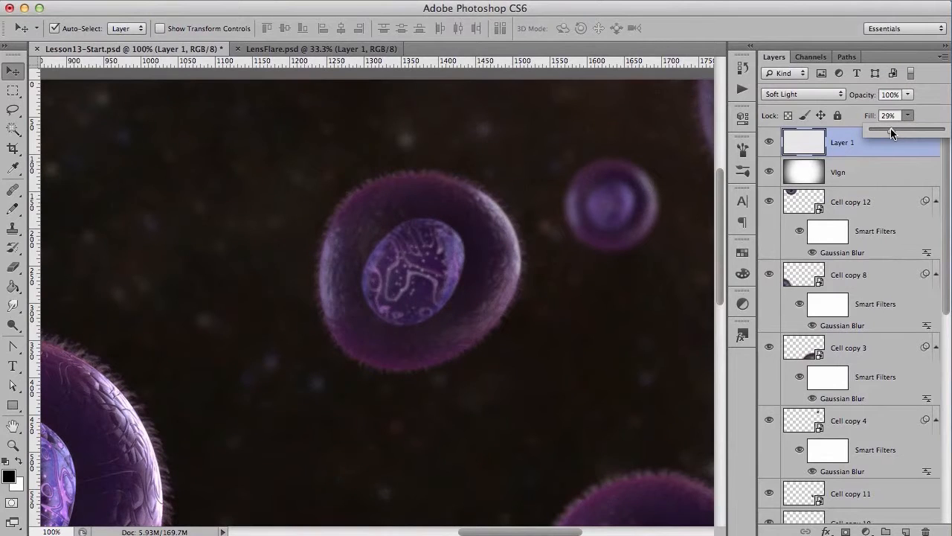
{"action": "left_click_drag", "start_coordinate": [877, 131], "coordinate": [885, 129]}
Step: Try the Screen, Lighten, Multiply and Overlay blend modes on the noise layer and return it to Soft Light
{"action": "left_click", "coordinate": [819, 94]}
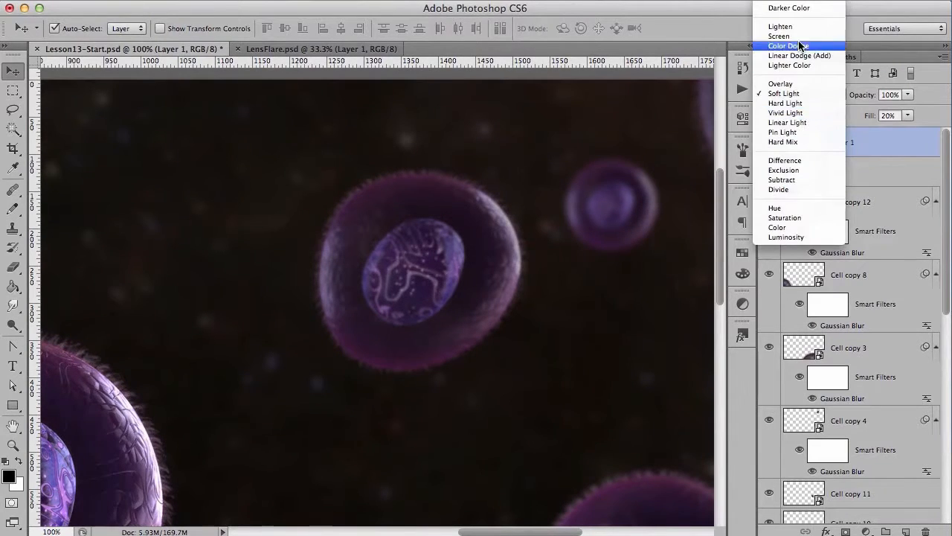
{"action": "left_click", "coordinate": [780, 36]}
{"action": "left_click", "coordinate": [799, 96]}
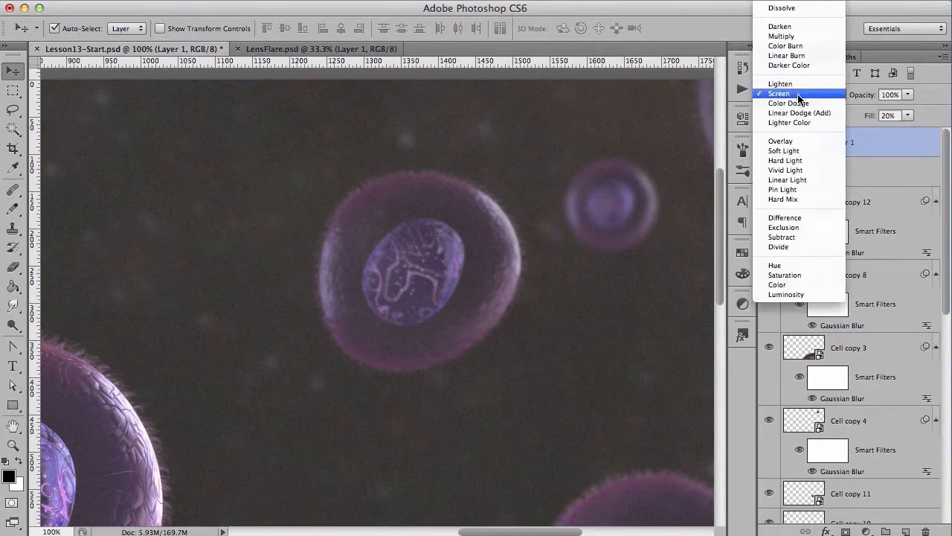
{"action": "left_click", "coordinate": [807, 84]}
{"action": "left_click", "coordinate": [811, 98]}
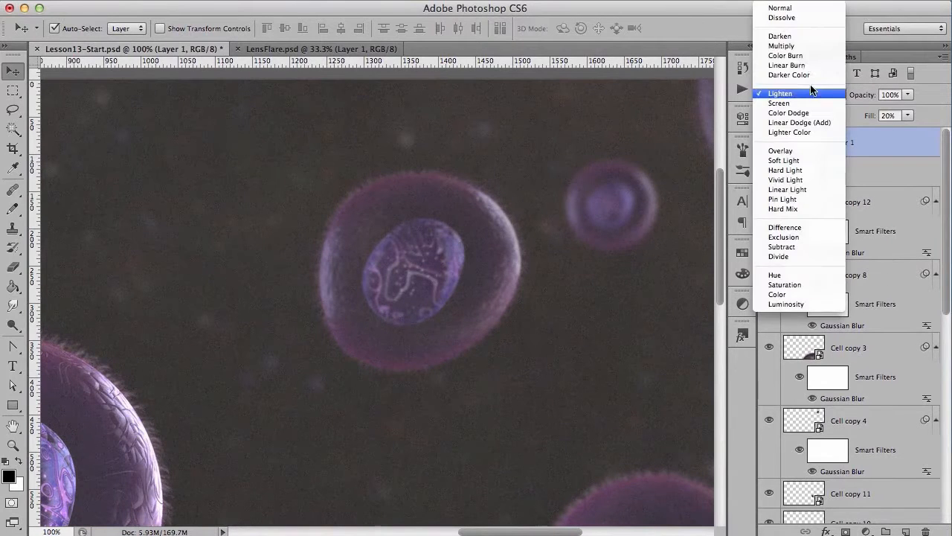
{"action": "left_click", "coordinate": [804, 46]}
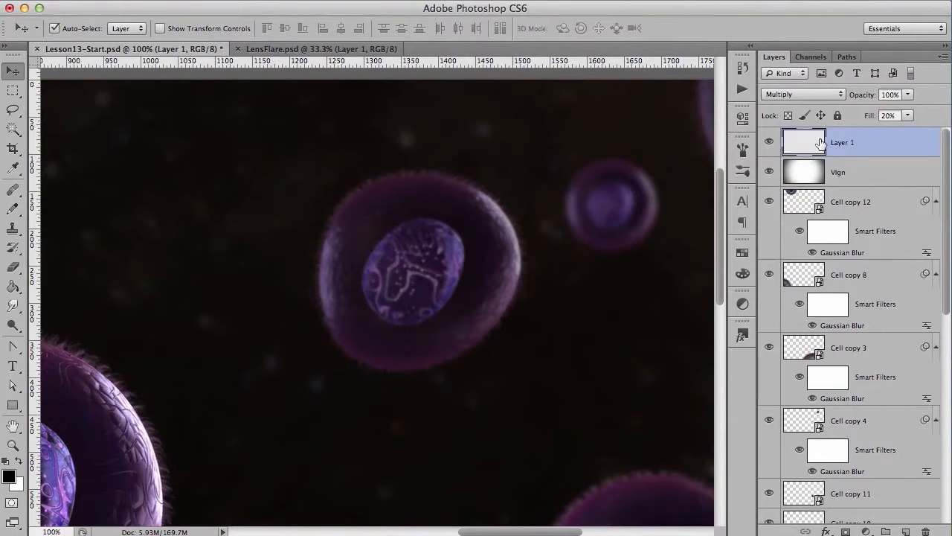
{"action": "left_click", "coordinate": [805, 93]}
{"action": "left_click", "coordinate": [808, 196]}
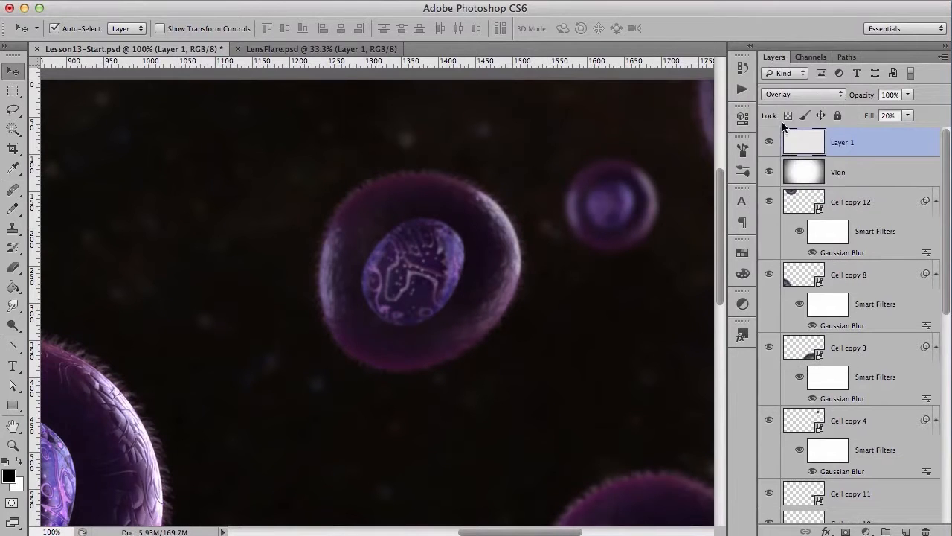
{"action": "left_click", "coordinate": [821, 95]}
{"action": "left_click", "coordinate": [839, 112]}
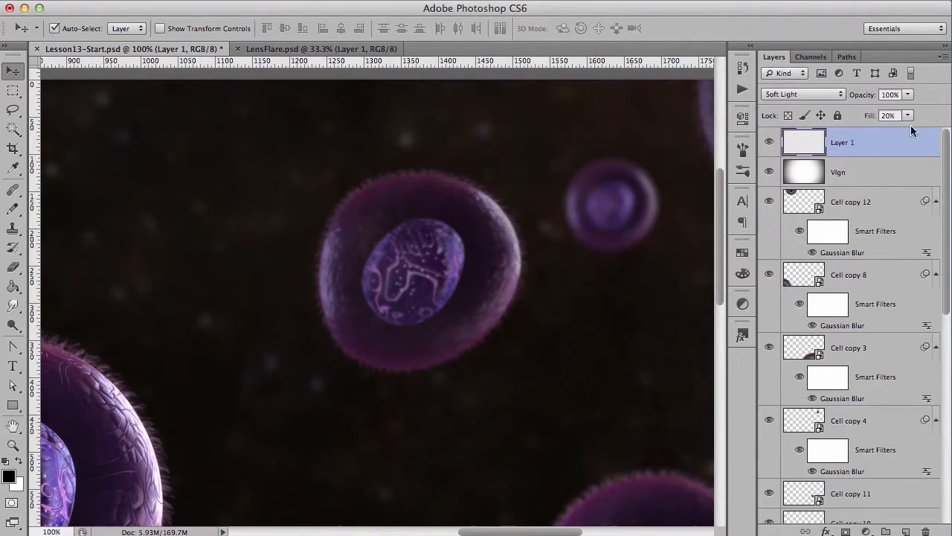
Step: Set the noise layer's fill to 23% and compare the image with and without the noise
{"action": "left_click", "coordinate": [908, 116]}
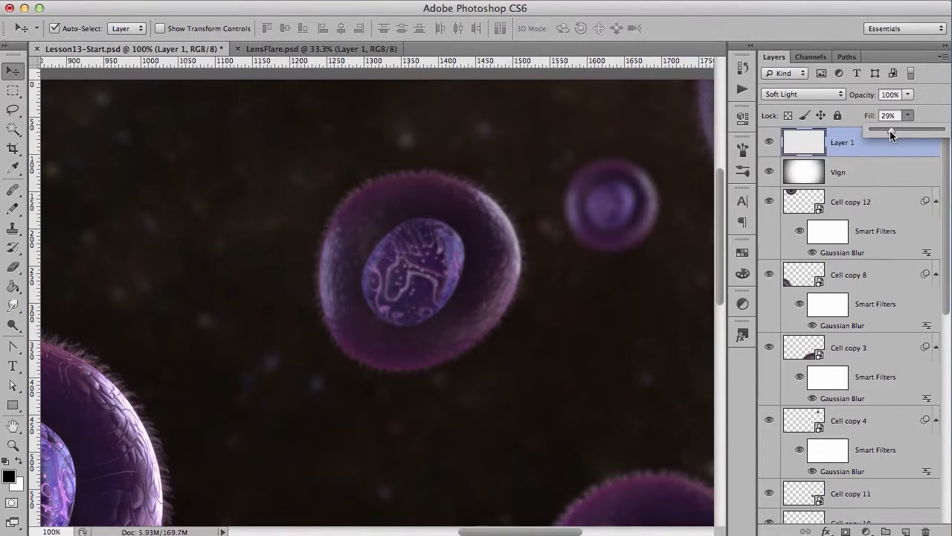
{"action": "left_click_drag", "start_coordinate": [885, 133], "coordinate": [888, 132]}
{"action": "left_click", "coordinate": [769, 142]}
{"action": "left_click", "coordinate": [769, 142]}
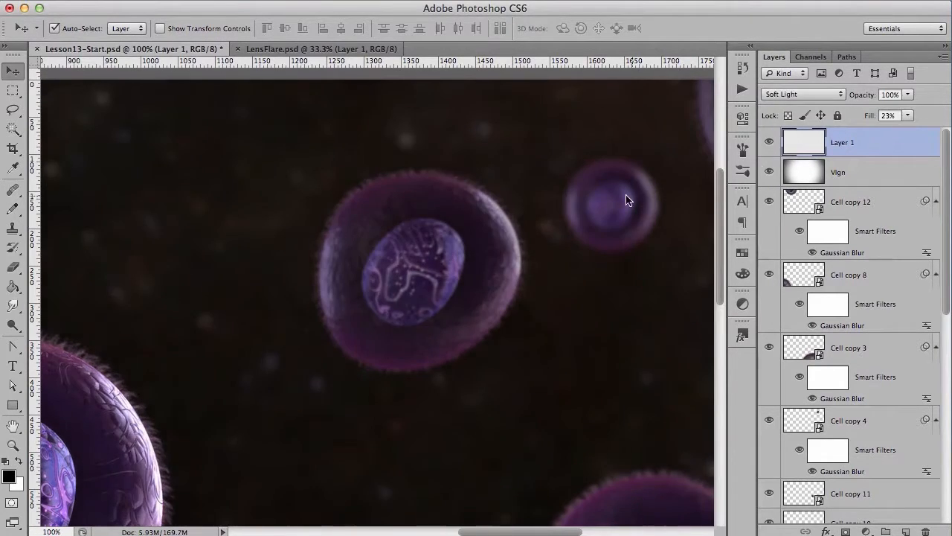
{"action": "key", "text": "super+minus"}
{"action": "key", "text": "super+minus"}
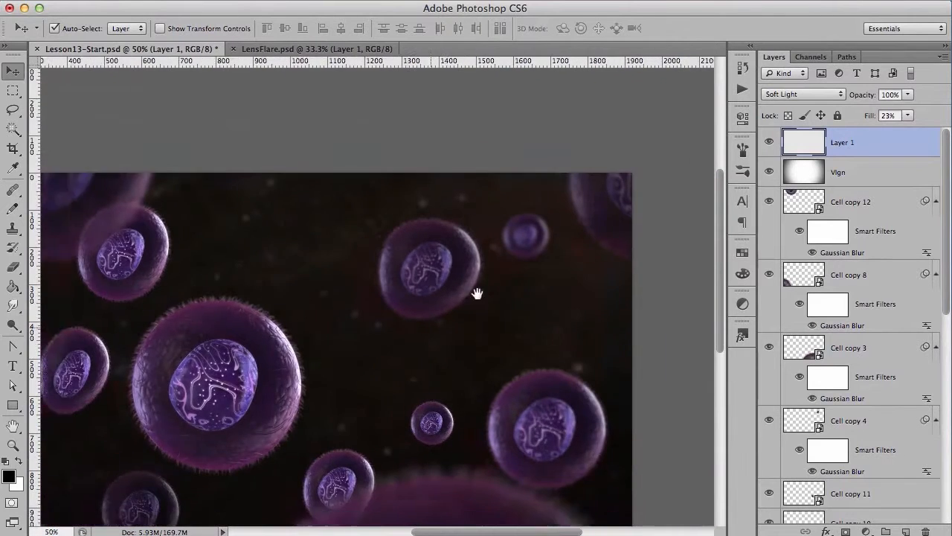
{"action": "key", "text": "super+minus"}
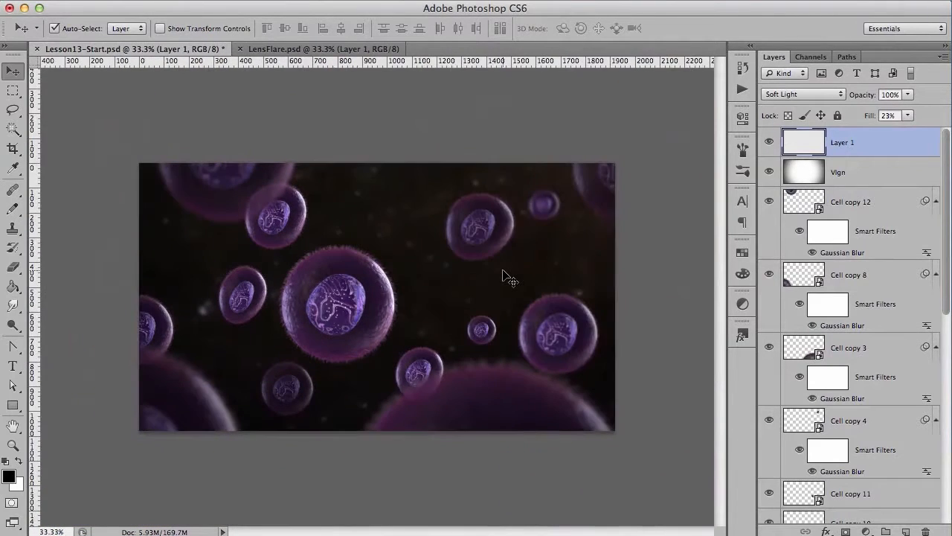
{"action": "key", "text": "super+plus"}
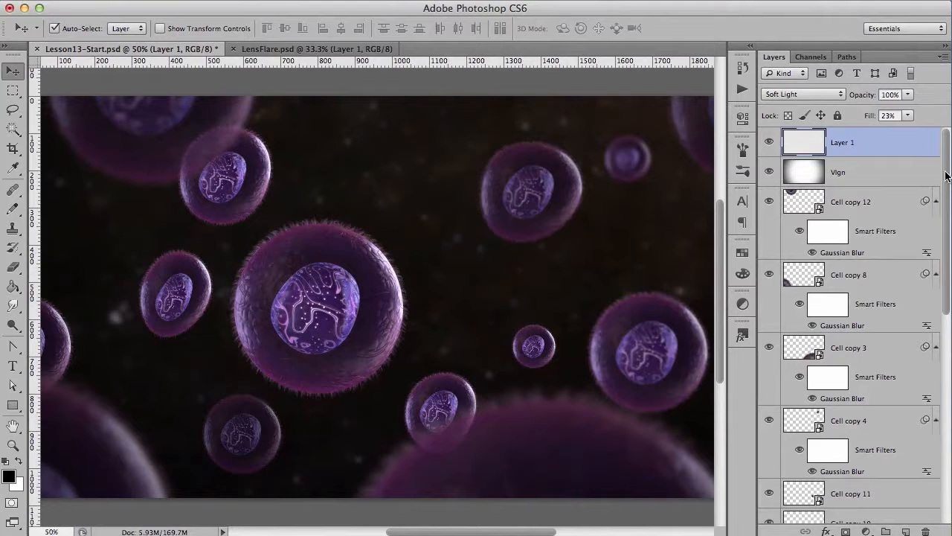
Step: Select every layer from the noise layer down to MilkyWay, leaving out the Background, and duplicate them within the document
{"action": "scroll", "coordinate": [803, 480], "scroll_direction": "down", "scroll_amount": 10}
{"action": "left_click", "coordinate": [852, 485], "text": "shift"}
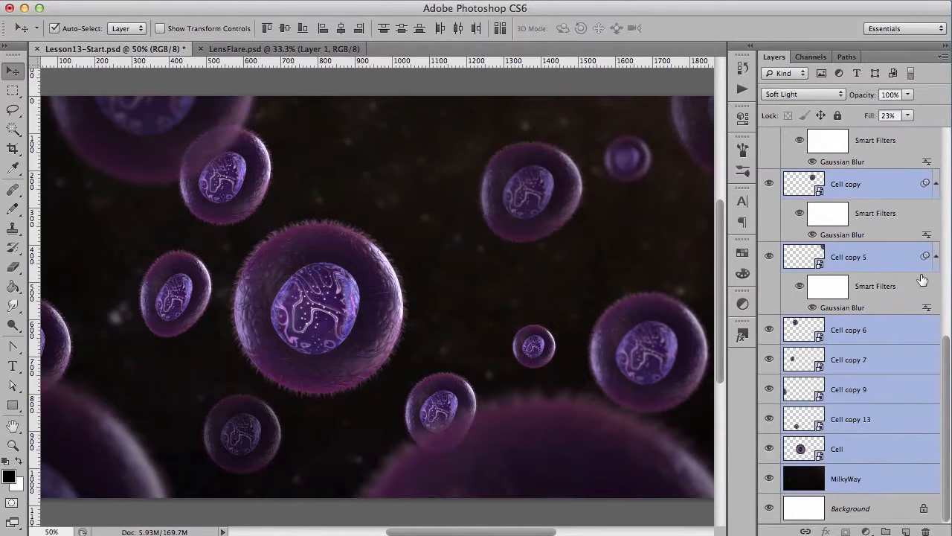
{"action": "left_click_drag", "start_coordinate": [946, 359], "coordinate": [945, 136]}
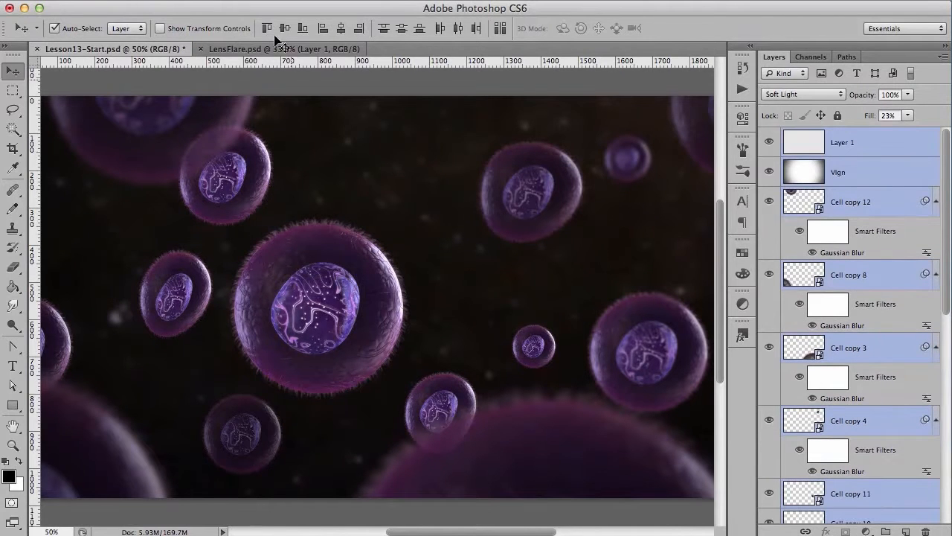
{"action": "left_click", "coordinate": [232, 0]}
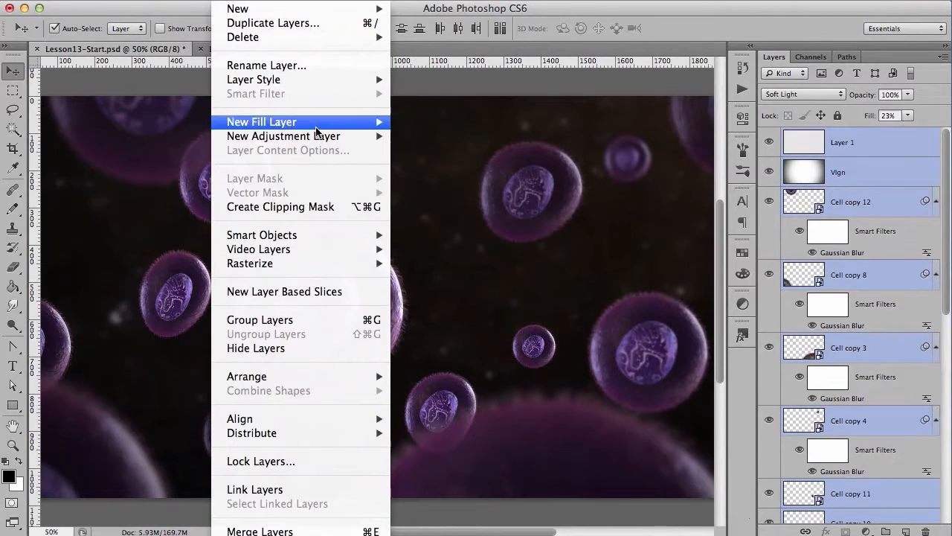
{"action": "left_click", "coordinate": [324, 23]}
{"action": "left_click", "coordinate": [640, 266]}
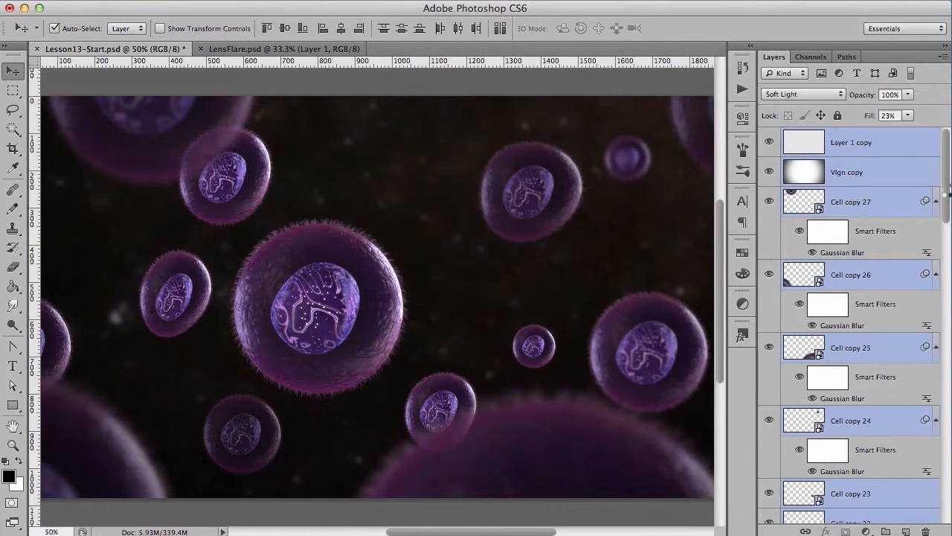
Step: Merge the duplicated layers into one and rename the result Merged
{"action": "key", "text": "super+e"}
{"action": "double_click", "coordinate": [847, 145]}
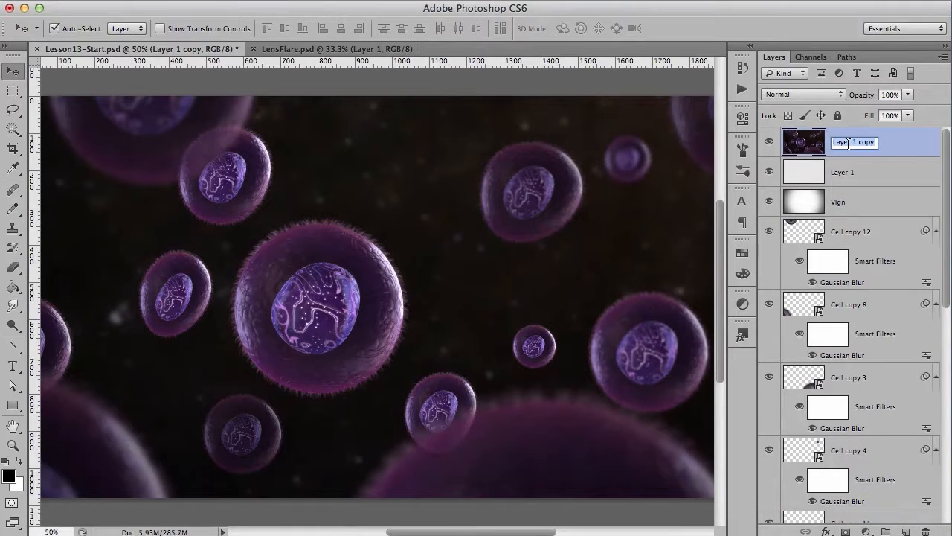
{"action": "type", "text": "Merged"}
{"action": "key", "text": "Return"}
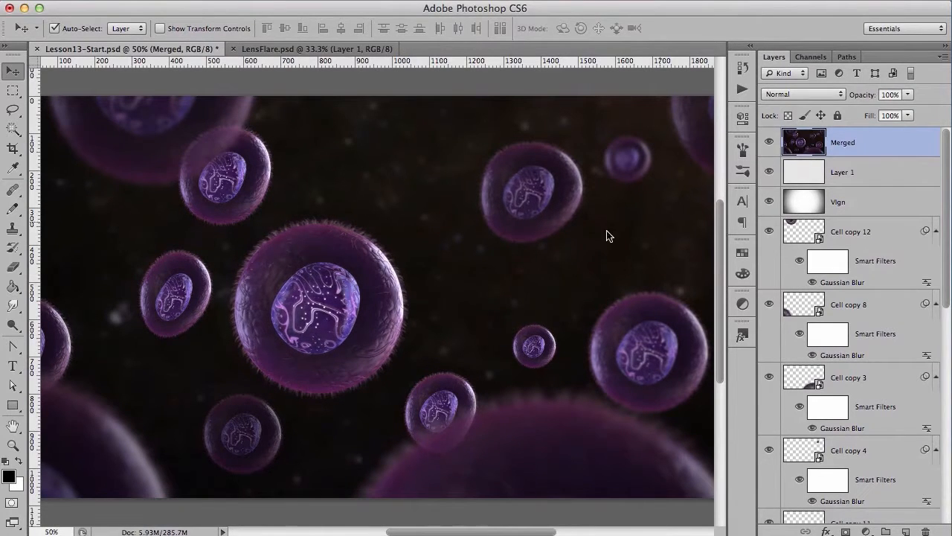
{"action": "left_click", "coordinate": [361, 0]}
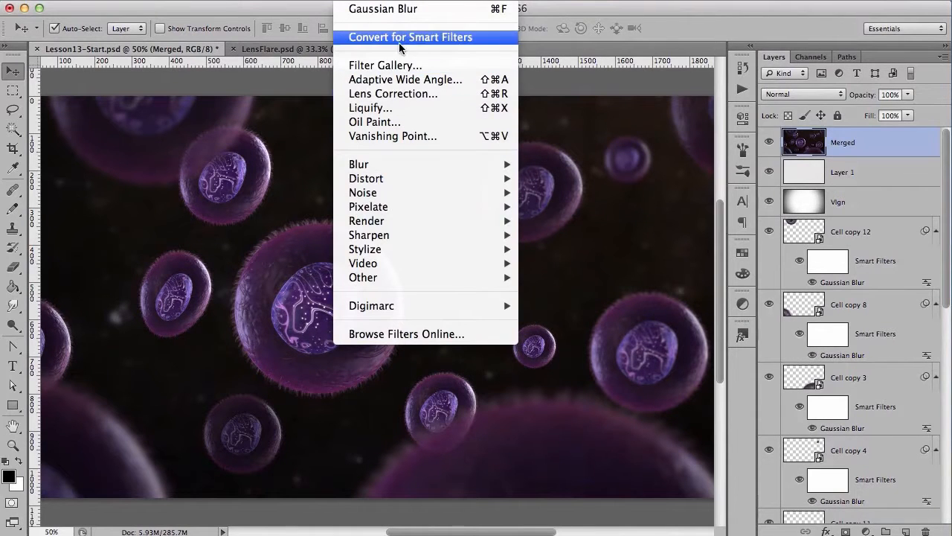
{"action": "left_click", "coordinate": [388, 93]}
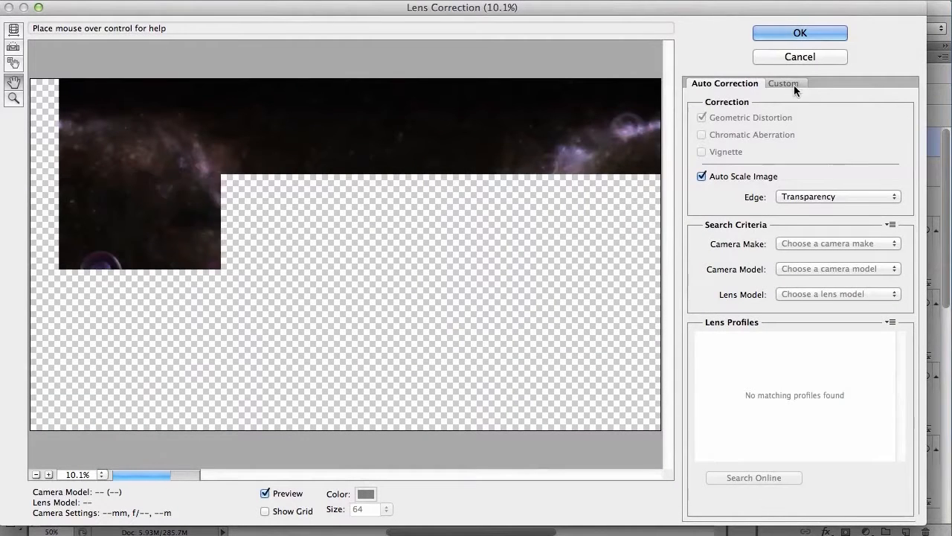
{"action": "left_click", "coordinate": [792, 83]}
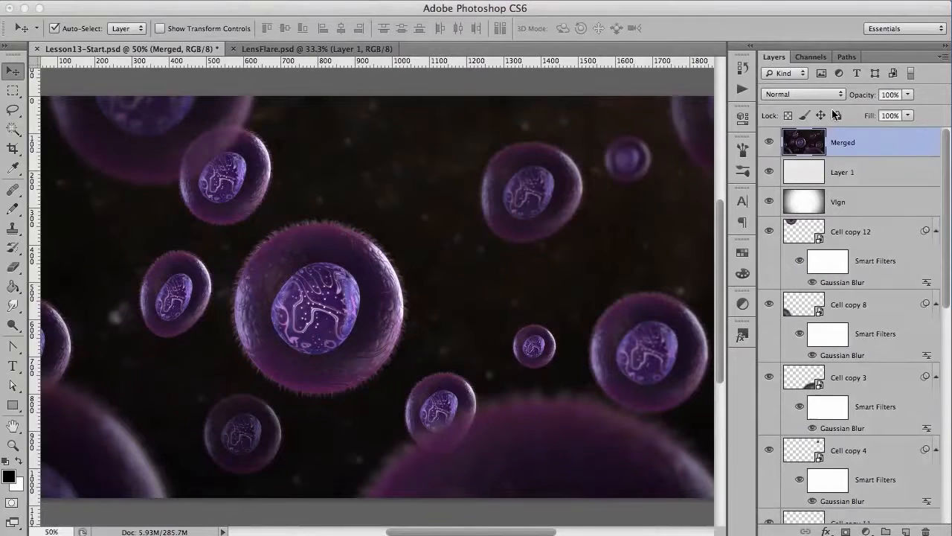
Step: Trim the Merged layer to the canvas by adding a layer mask from a full-canvas selection and applying the mask
{"action": "key", "text": "super+a"}
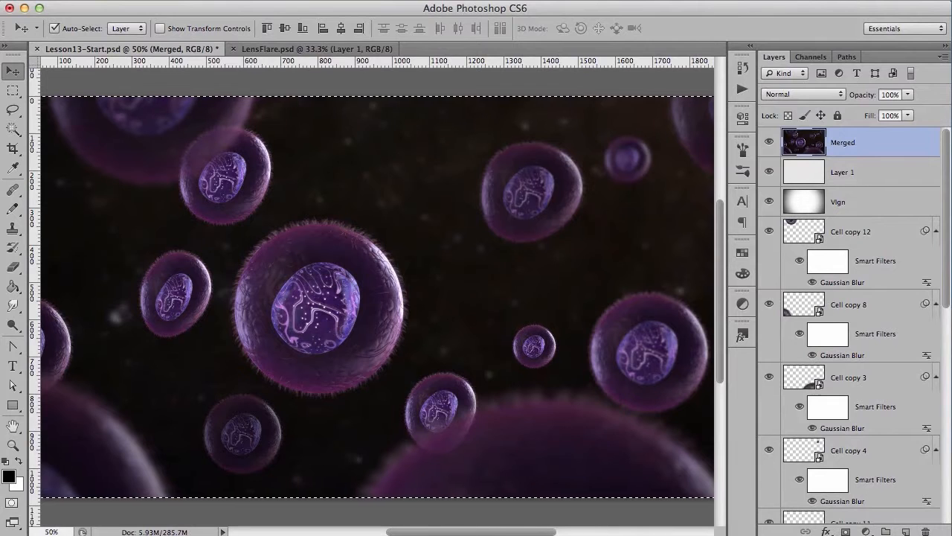
{"action": "left_click", "coordinate": [846, 532]}
{"action": "right_click", "coordinate": [852, 142]}
{"action": "left_click", "coordinate": [890, 181]}
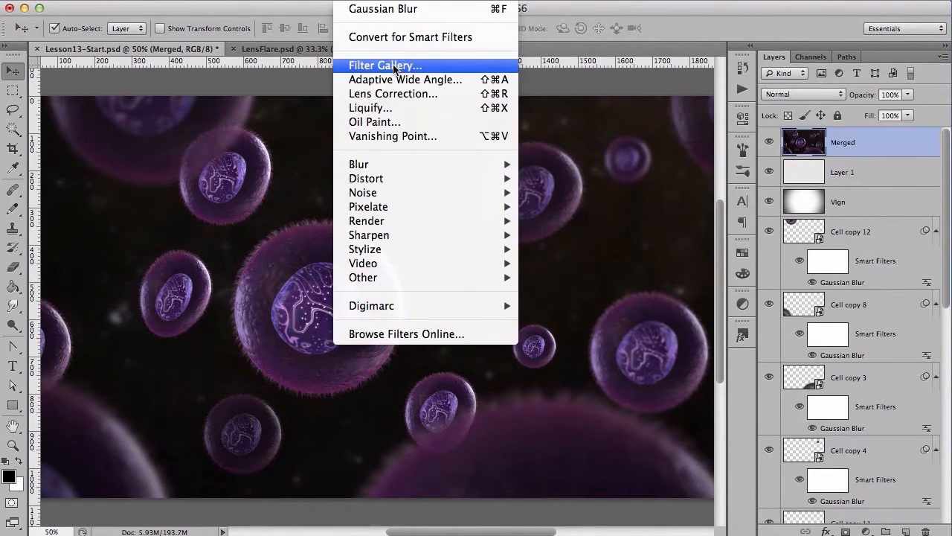
Step: Apply a custom Lens Correction to the Merged layer with a red/cyan fringe of +49.21 and a negative blue/yellow fringe
{"action": "left_click", "coordinate": [406, 95]}
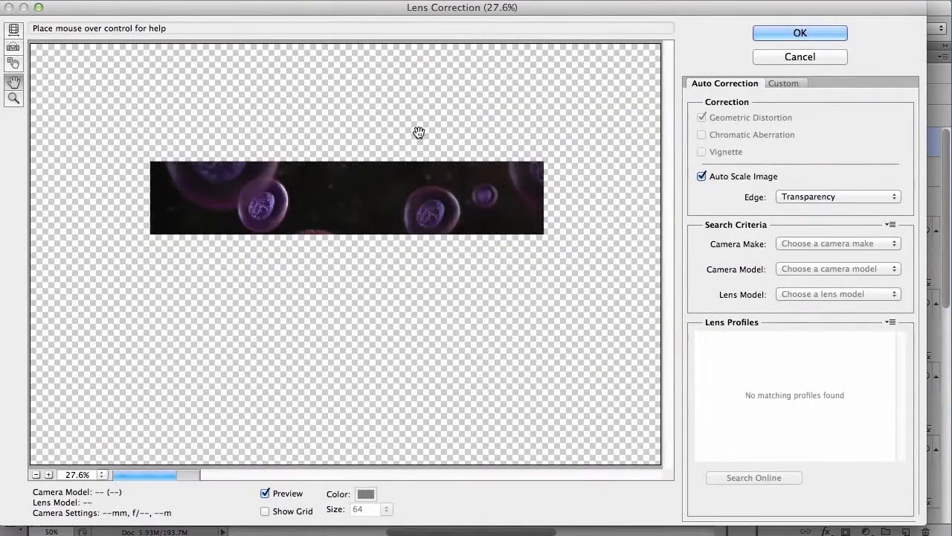
{"action": "left_click", "coordinate": [794, 82]}
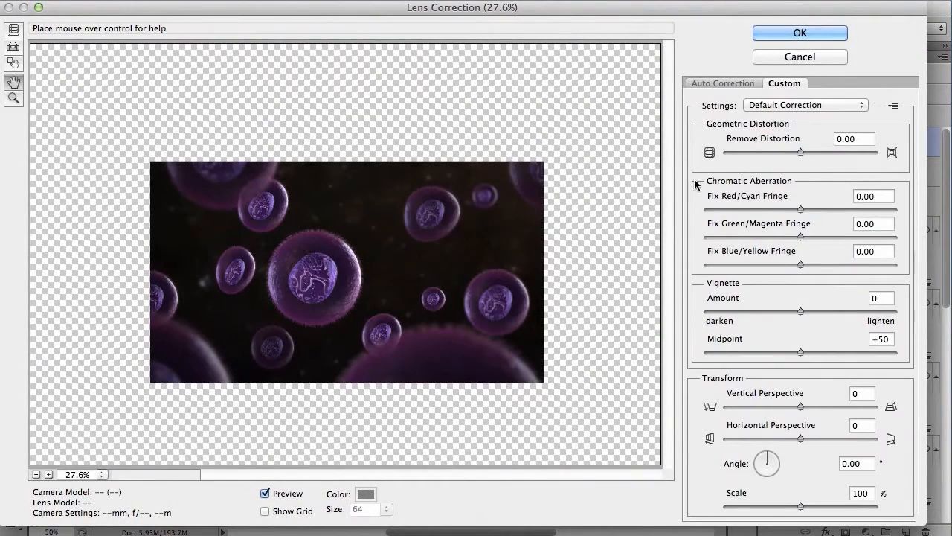
{"action": "left_click_drag", "start_coordinate": [802, 213], "coordinate": [848, 212]}
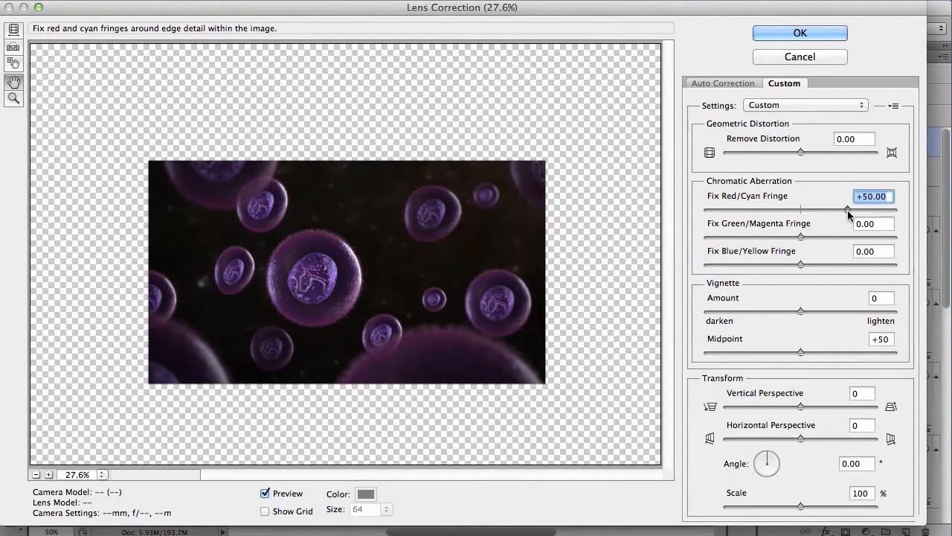
{"action": "left_click_drag", "start_coordinate": [786, 266], "coordinate": [746, 268]}
{"action": "left_click_drag", "start_coordinate": [846, 216], "coordinate": [847, 215]}
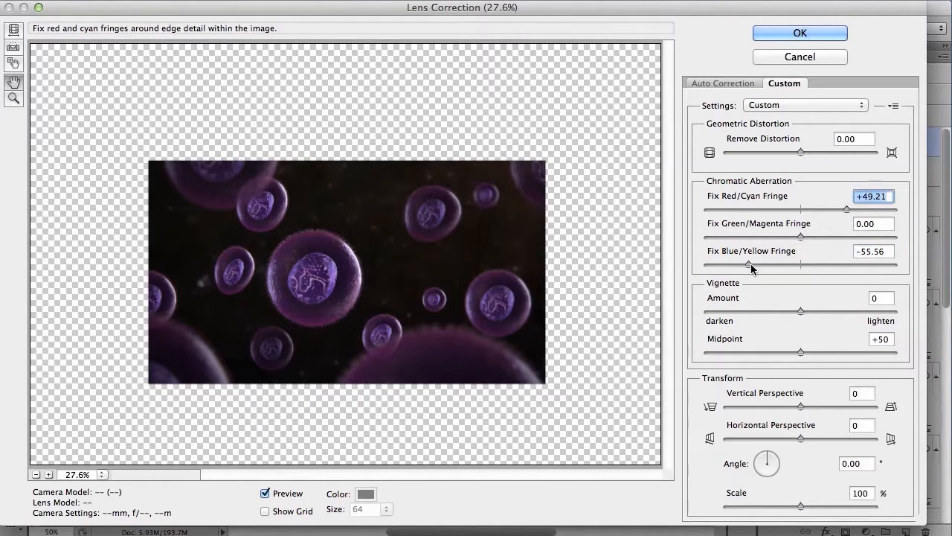
{"action": "left_click_drag", "start_coordinate": [748, 268], "coordinate": [744, 268]}
{"action": "left_click", "coordinate": [807, 34]}
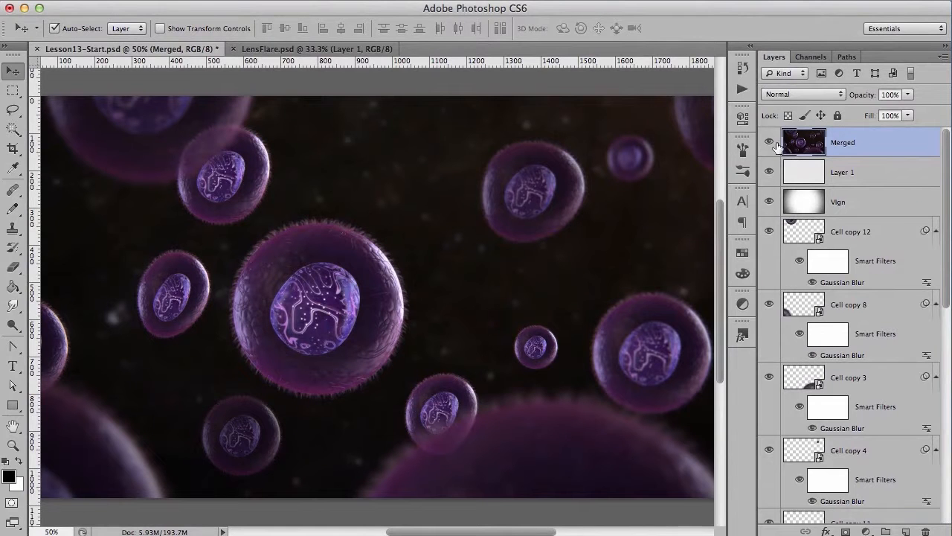
Step: Compare the image with and without the Merged layer, both across the scene and on the central cell at 200% zoom
{"action": "left_click", "coordinate": [770, 144]}
{"action": "left_click", "coordinate": [769, 146]}
{"action": "key", "text": "super+equal"}
{"action": "key", "text": "super+equal"}
{"action": "key", "text": "super+equal"}
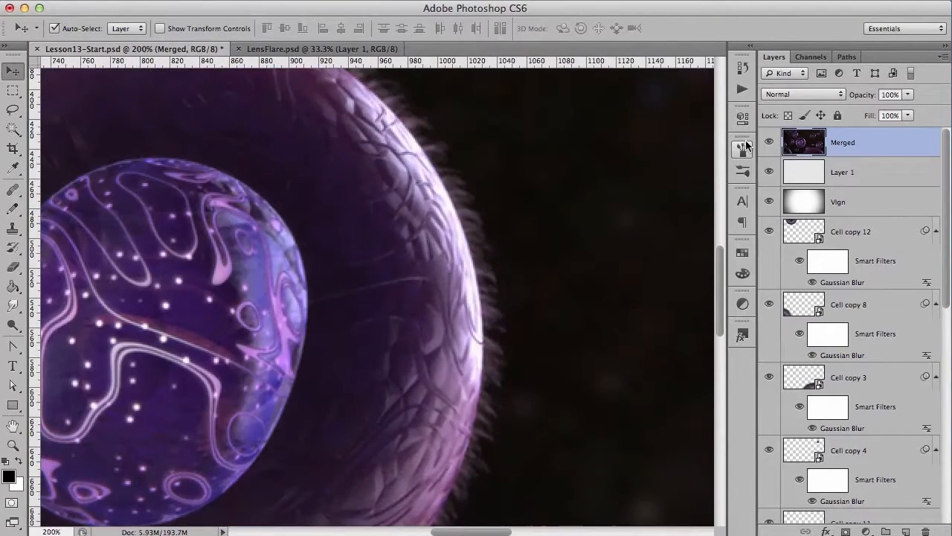
{"action": "left_click", "coordinate": [769, 144]}
{"action": "left_click", "coordinate": [769, 144]}
{"action": "left_click", "coordinate": [769, 147]}
{"action": "left_click", "coordinate": [769, 147]}
{"action": "left_click", "coordinate": [770, 148]}
{"action": "left_click", "coordinate": [769, 152]}
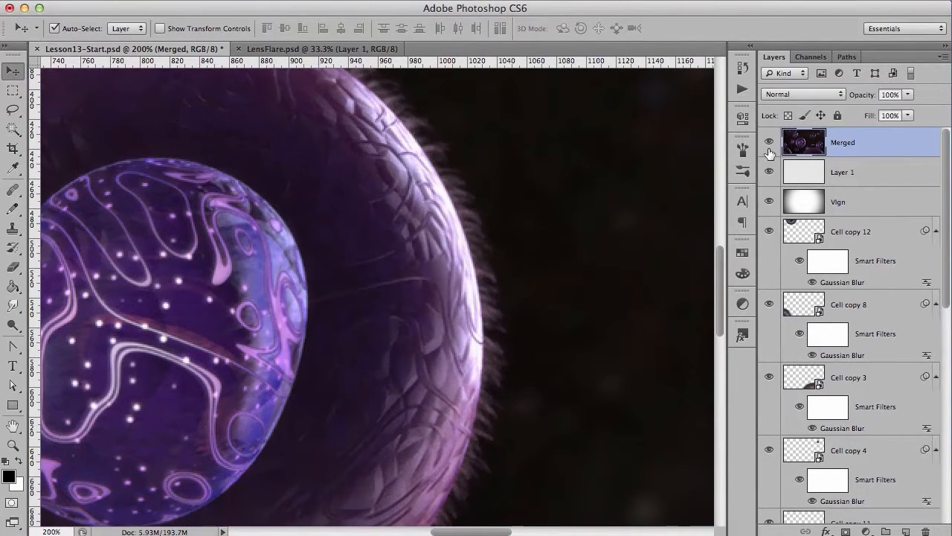
Step: Examine the colour fringing along the central cell's edge and across the whole image
{"action": "left_click_drag", "start_coordinate": [467, 398], "coordinate": [517, 276]}
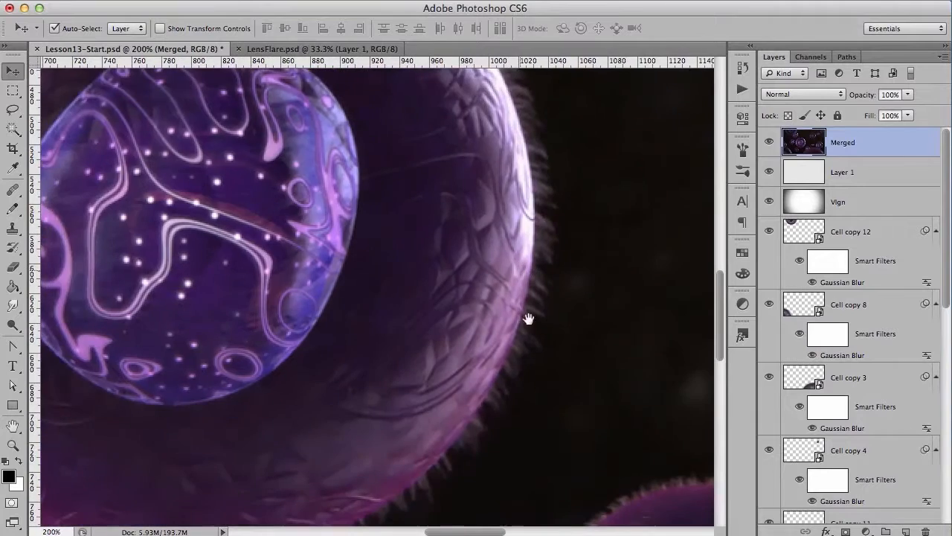
{"action": "mouse_move", "coordinate": [429, 393]}
{"action": "left_mouse_down"}
{"action": "mouse_move", "coordinate": [566, 255]}
{"action": "mouse_move", "coordinate": [595, 330]}
{"action": "left_mouse_up"}
{"action": "left_click_drag", "start_coordinate": [419, 305], "coordinate": [455, 401]}
{"action": "left_click_drag", "start_coordinate": [457, 293], "coordinate": [499, 383]}
{"action": "key", "text": "super+minus"}
{"action": "key", "text": "super+minus"}
{"action": "key", "text": "super+minus"}
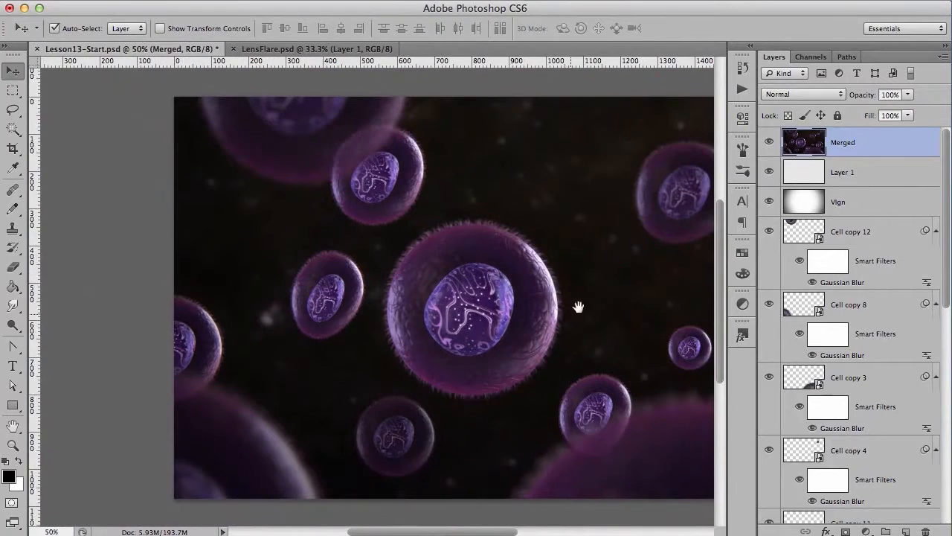
{"action": "left_click_drag", "start_coordinate": [578, 307], "coordinate": [511, 304]}
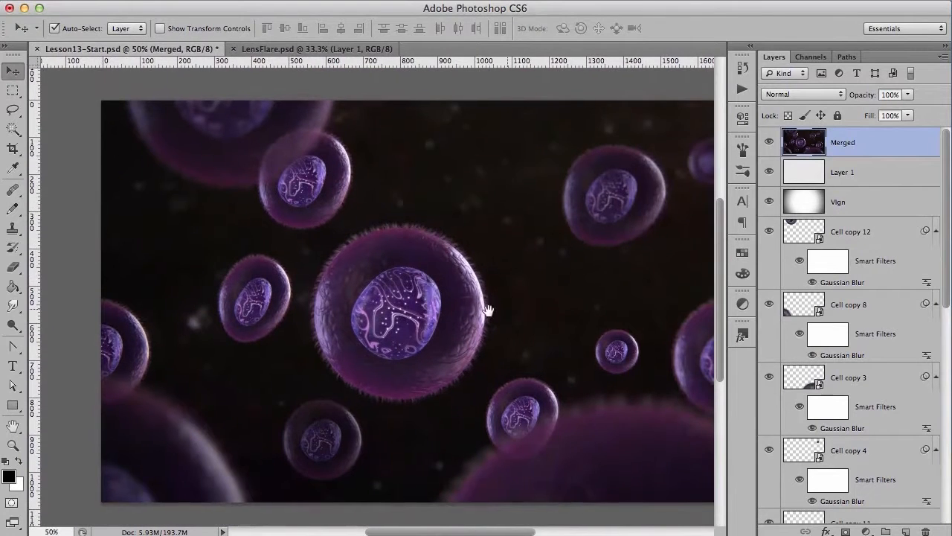
{"action": "key", "text": "super+minus"}
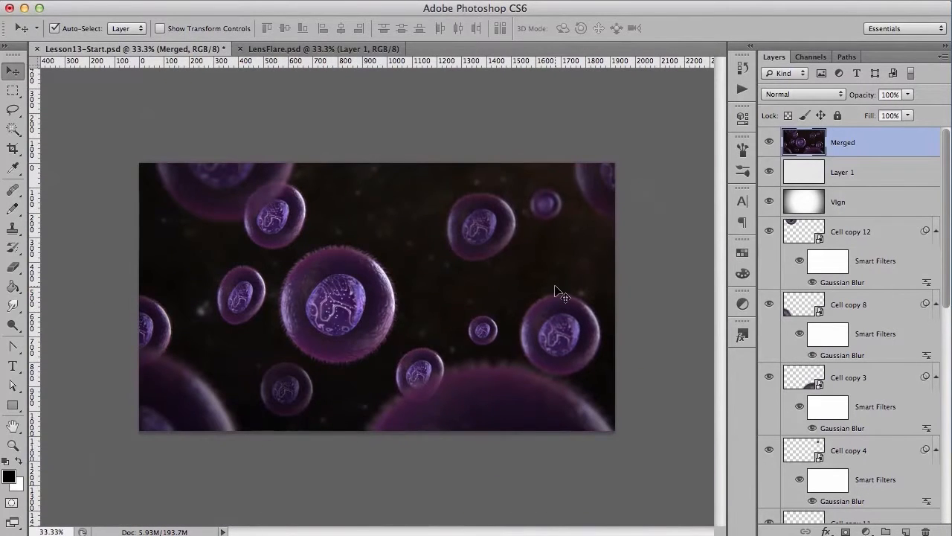
{"action": "key", "text": "super+plus"}
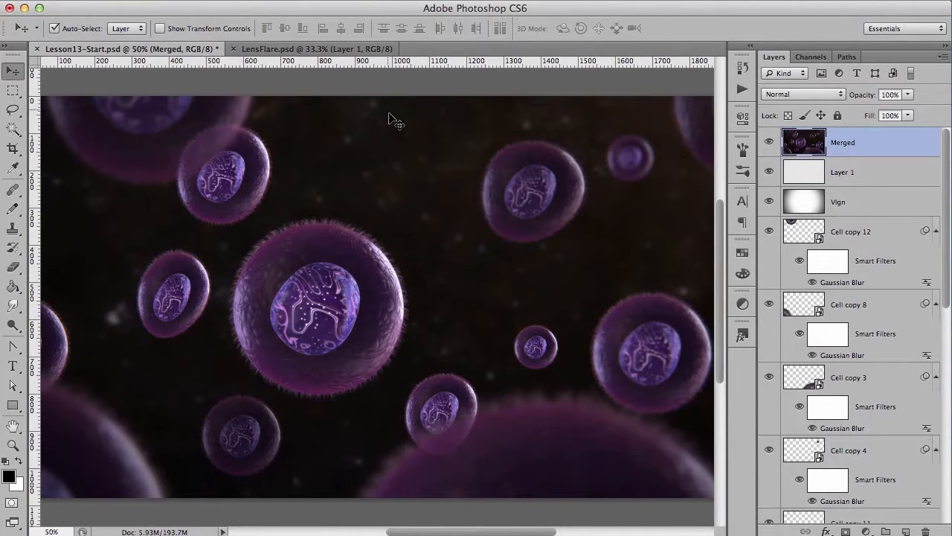
{"action": "scroll", "coordinate": [584, 262], "scroll_direction": "right", "scroll_amount": 2}
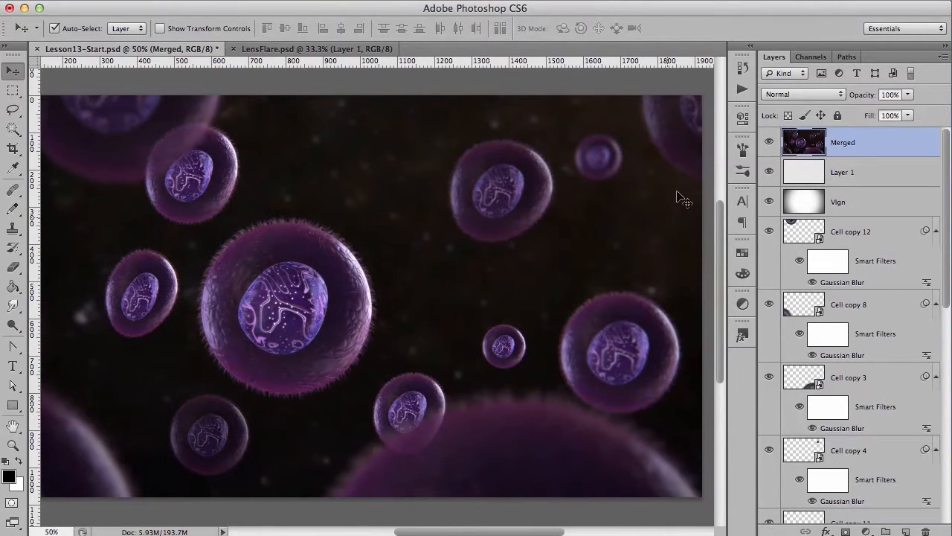
Step: Copy the entire flare image from LensFlare.psd, close that file, and paste it into Lesson13-Start.psd above the Merged layer
{"action": "left_click", "coordinate": [355, 51]}
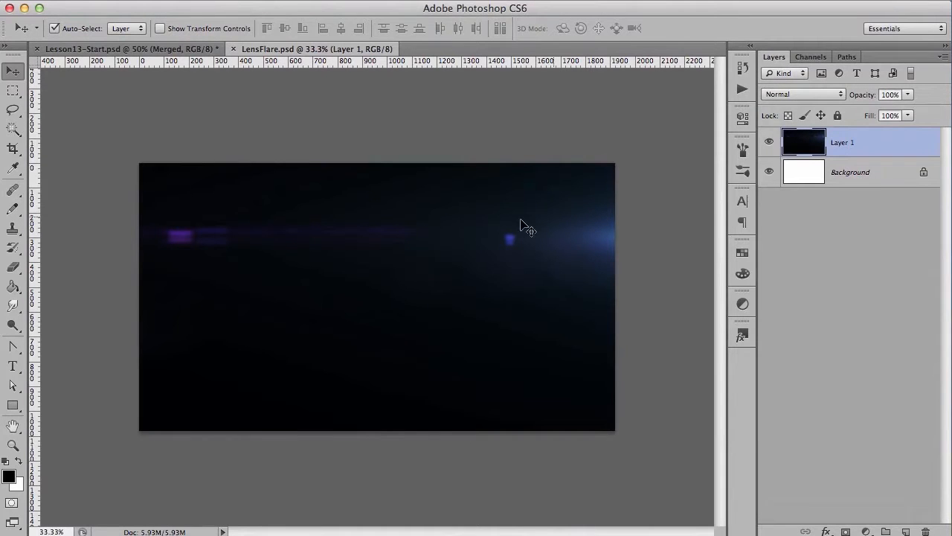
{"action": "key", "text": "ctrl+a"}
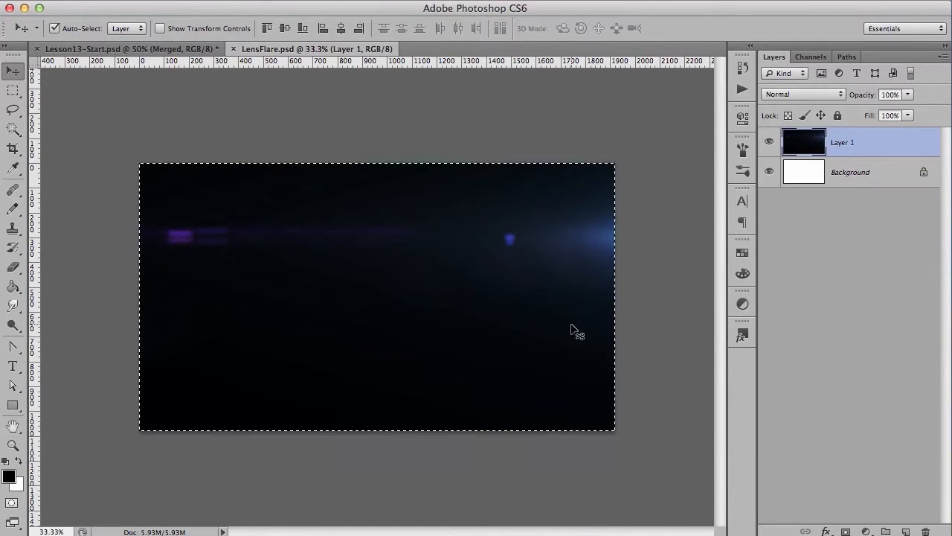
{"action": "key", "text": "ctrl+w"}
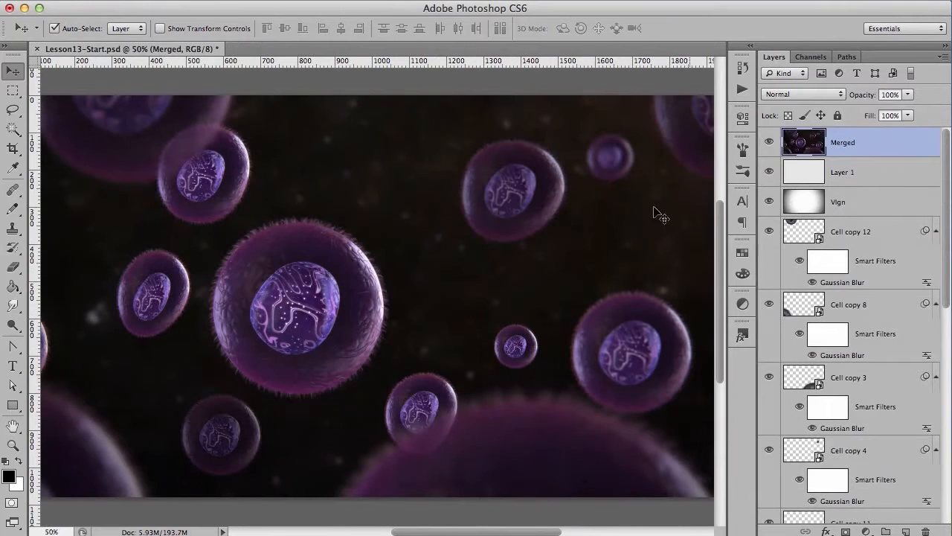
{"action": "key", "text": "ctrl+v"}
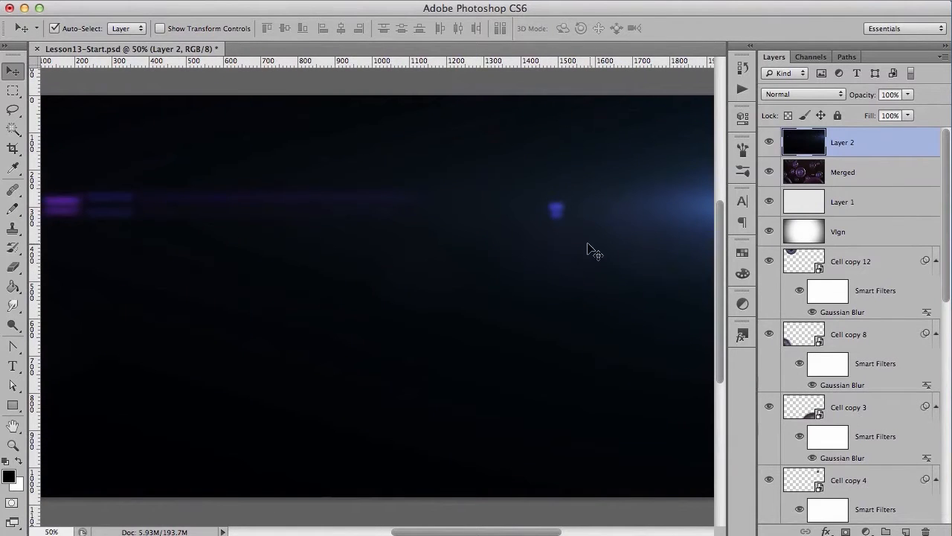
Step: Blend the pasted flare layer with Linear Dodge (Add) and compare the scene with and without it
{"action": "scroll", "coordinate": [578, 234], "scroll_direction": "right", "scroll_amount": 2}
{"action": "left_click", "coordinate": [832, 96]}
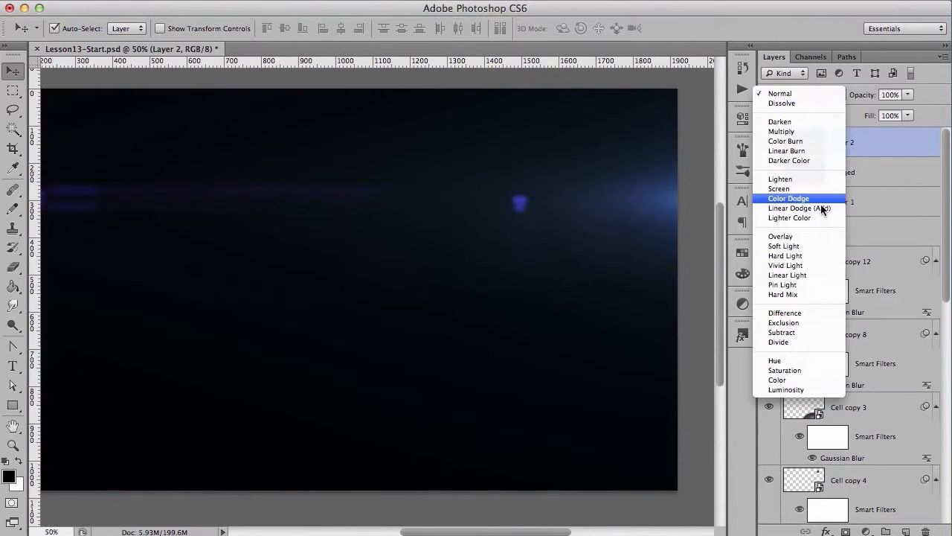
{"action": "left_click", "coordinate": [785, 246]}
{"action": "left_click", "coordinate": [834, 95]}
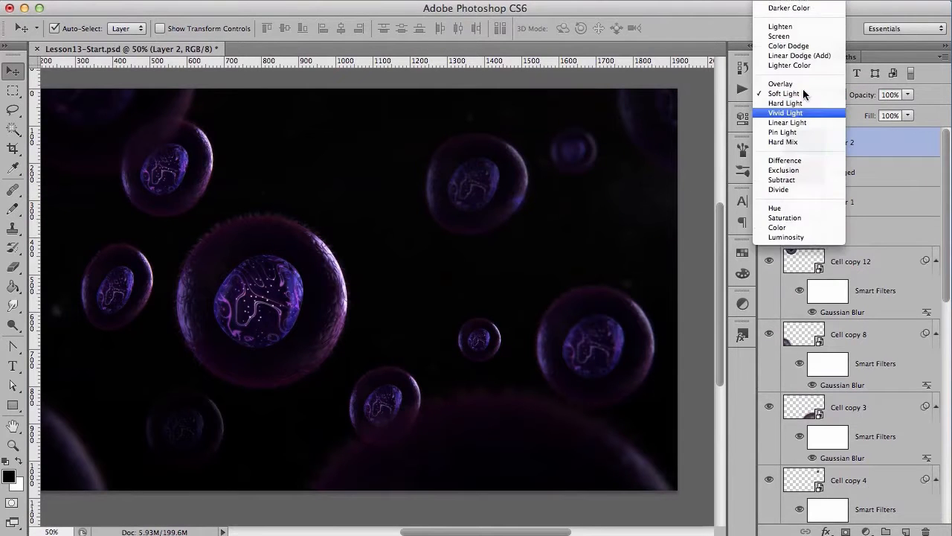
{"action": "left_click", "coordinate": [812, 112]}
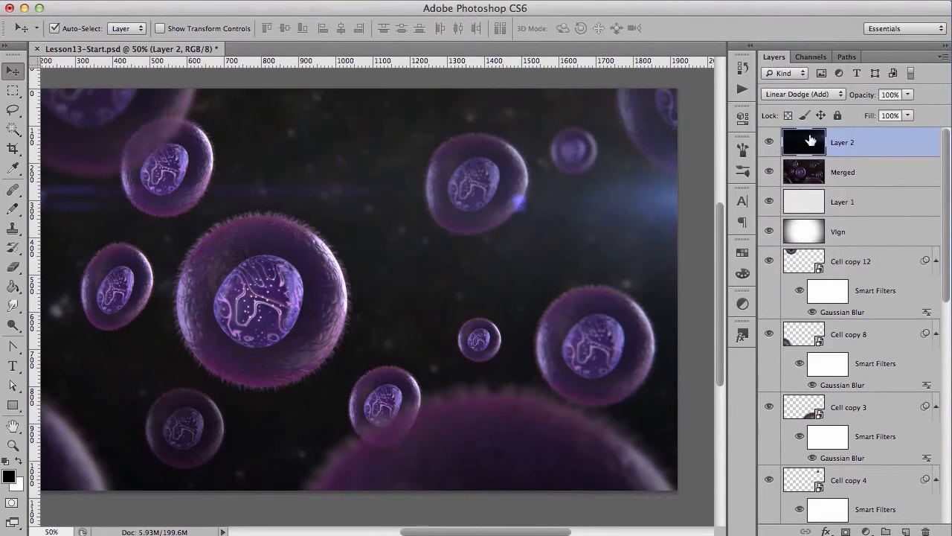
{"action": "mouse_move", "coordinate": [553, 252]}
{"action": "left_mouse_down"}
{"action": "mouse_move", "coordinate": [618, 257]}
{"action": "mouse_move", "coordinate": [602, 218]}
{"action": "left_mouse_up"}
{"action": "left_click", "coordinate": [769, 143]}
{"action": "left_click", "coordinate": [769, 143]}
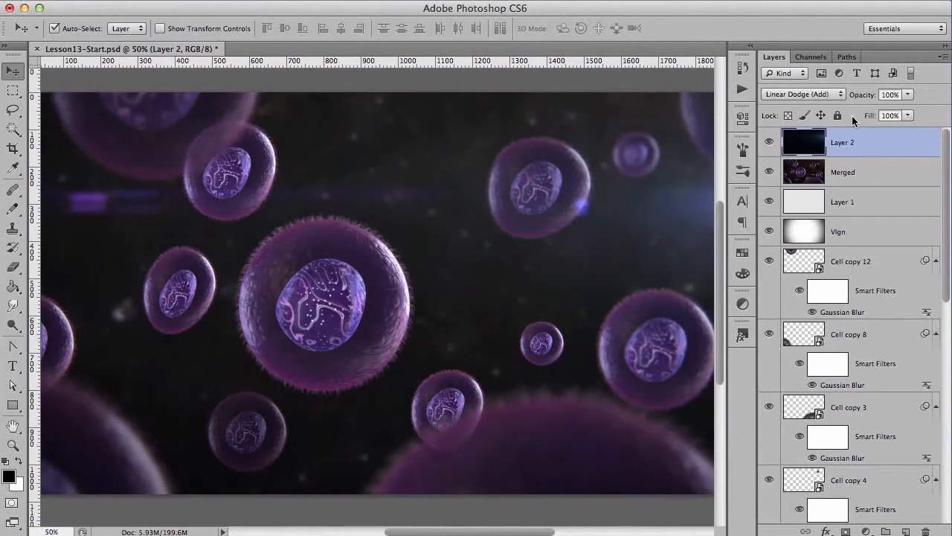
Step: Try the flare layer at 65% opacity and compare the scene with and without it
{"action": "left_click", "coordinate": [908, 94]}
{"action": "left_click_drag", "start_coordinate": [909, 108], "coordinate": [886, 113]}
{"action": "left_click", "coordinate": [889, 151]}
{"action": "left_click", "coordinate": [769, 143]}
{"action": "left_click", "coordinate": [770, 142]}
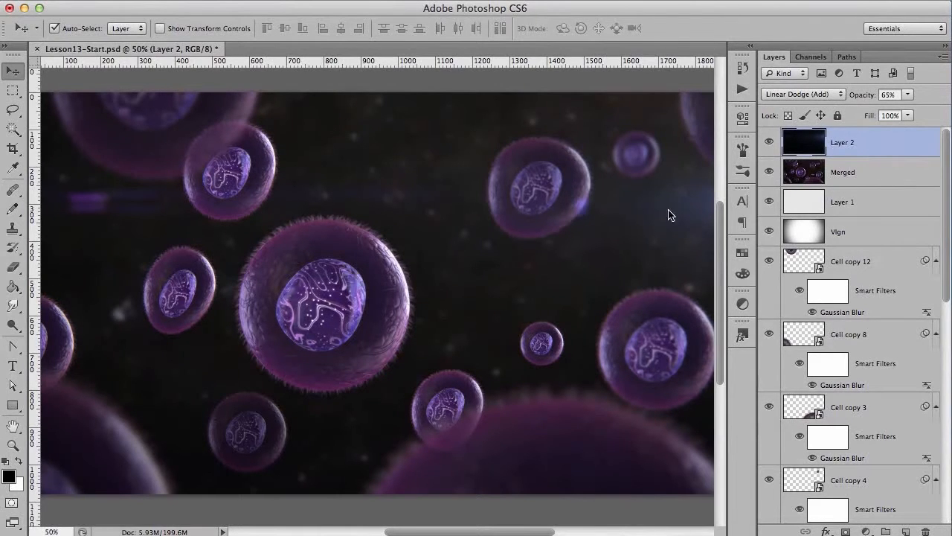
{"action": "left_click", "coordinate": [769, 143]}
{"action": "left_click", "coordinate": [770, 143]}
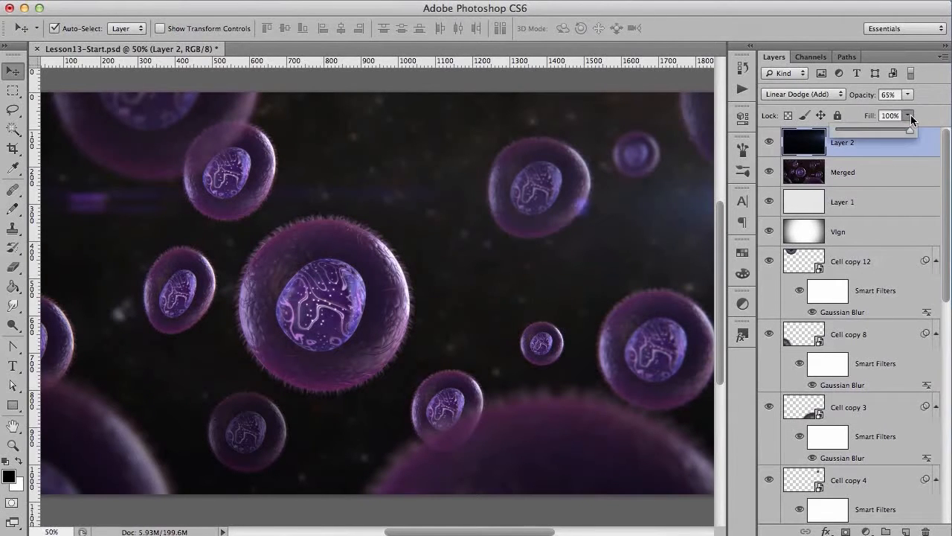
Step: Restore the flare layer's opacity to 100% and set its fill to 62%
{"action": "left_click", "coordinate": [908, 95]}
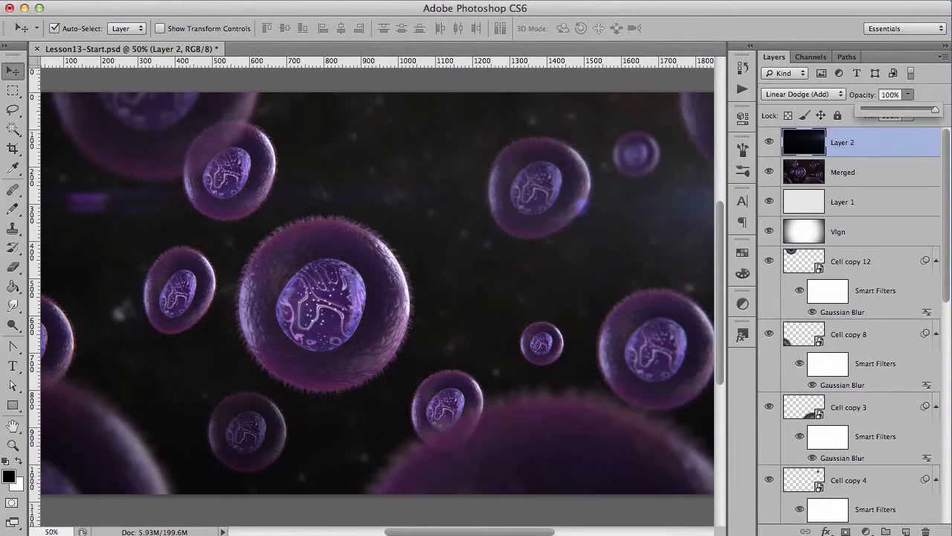
{"action": "left_click", "coordinate": [908, 115]}
{"action": "left_click_drag", "start_coordinate": [871, 132], "coordinate": [879, 130]}
Step: Hide the Merged layer so the original layers beneath it can be edited
{"action": "scroll", "coordinate": [947, 213], "scroll_direction": "down", "scroll_amount": 2}
{"action": "scroll", "coordinate": [946, 214], "scroll_direction": "down", "scroll_amount": 10}
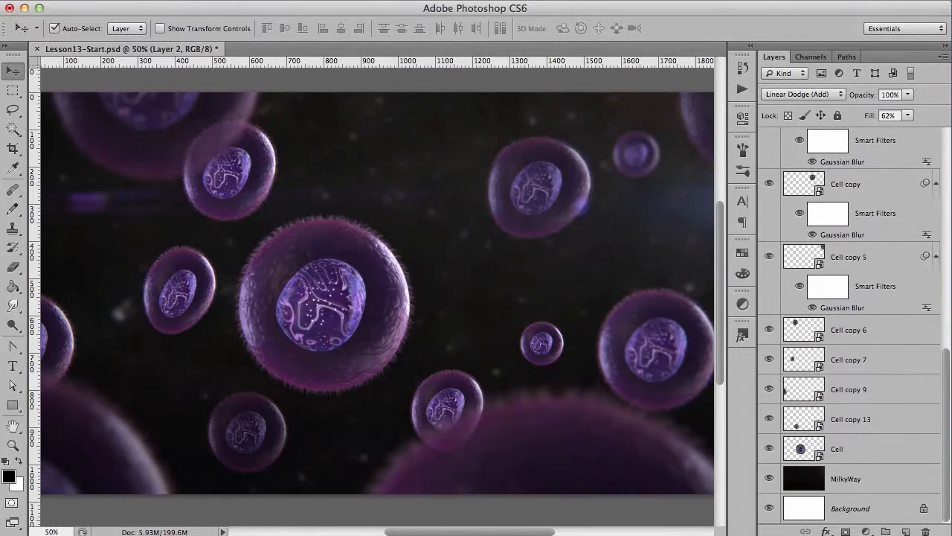
{"action": "scroll", "coordinate": [947, 357], "scroll_direction": "up", "scroll_amount": 12}
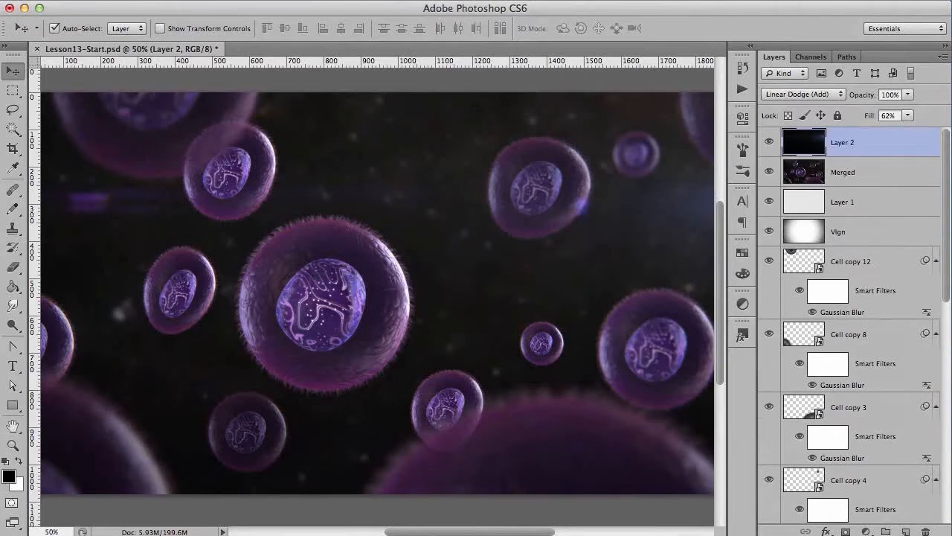
{"action": "left_click", "coordinate": [828, 174]}
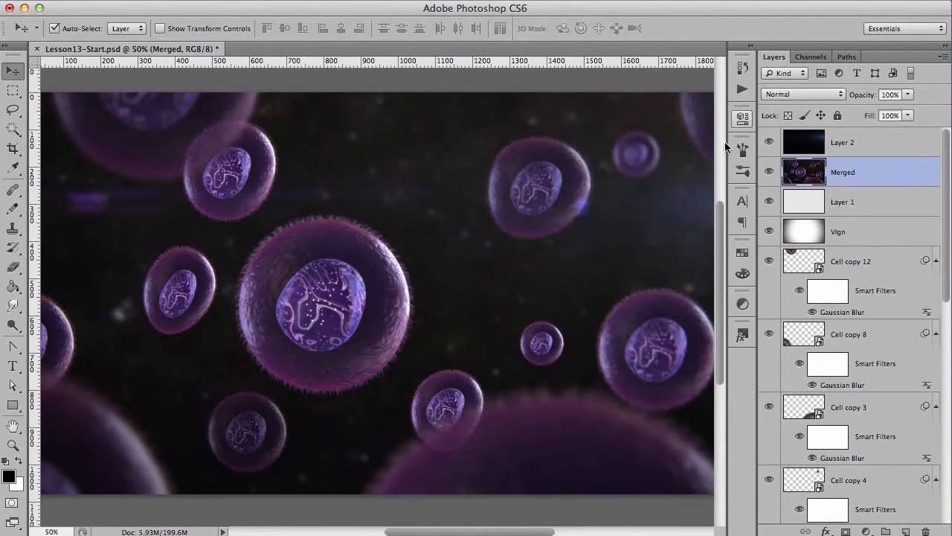
{"action": "left_click", "coordinate": [770, 172]}
Step: Add a Photo Filter adjustment above the MilkyWay layer using Cooling Filter (80), and raise its density slightly
{"action": "scroll", "coordinate": [935, 217], "scroll_direction": "down", "scroll_amount": 10}
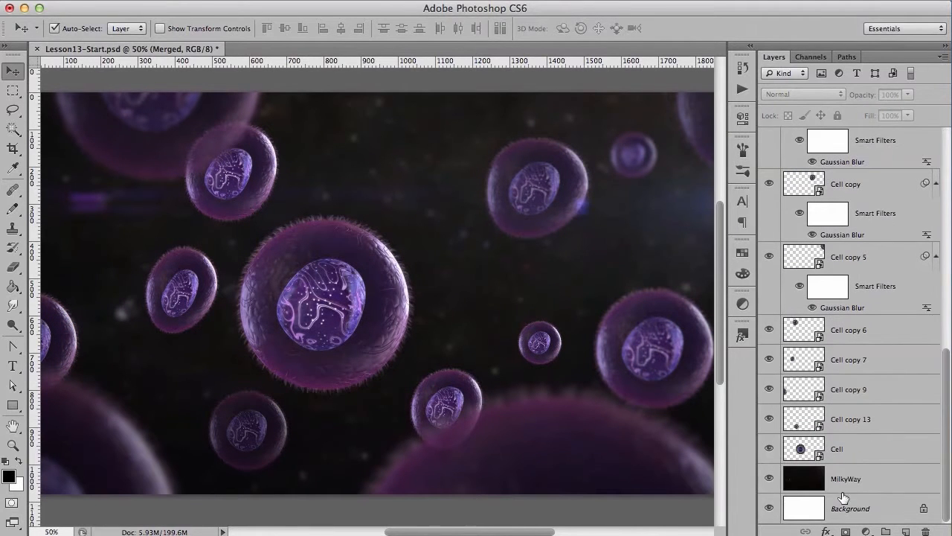
{"action": "left_click", "coordinate": [848, 482]}
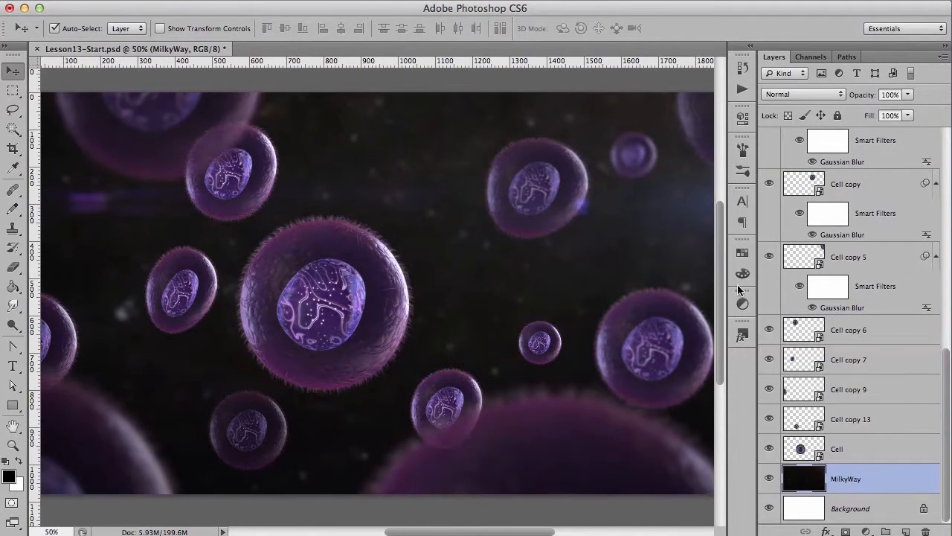
{"action": "left_click", "coordinate": [742, 304]}
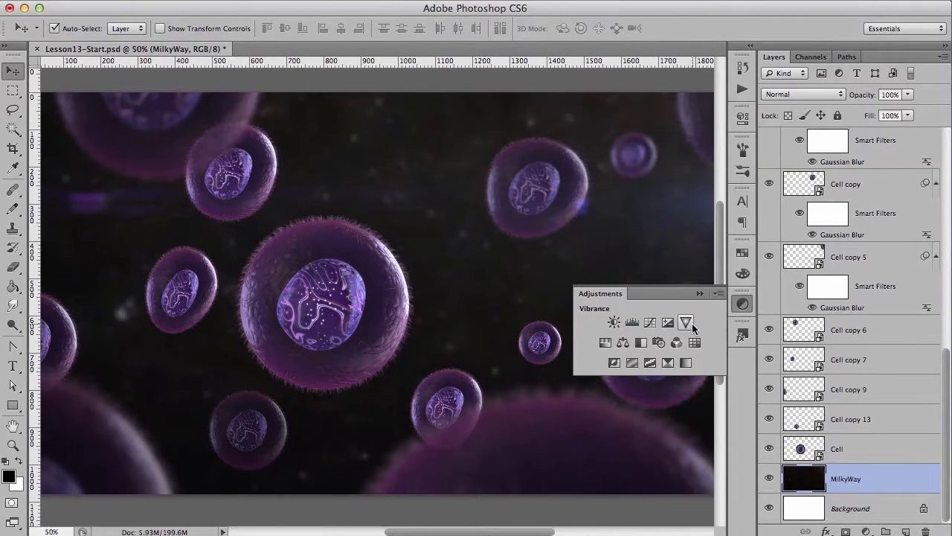
{"action": "left_click", "coordinate": [658, 343]}
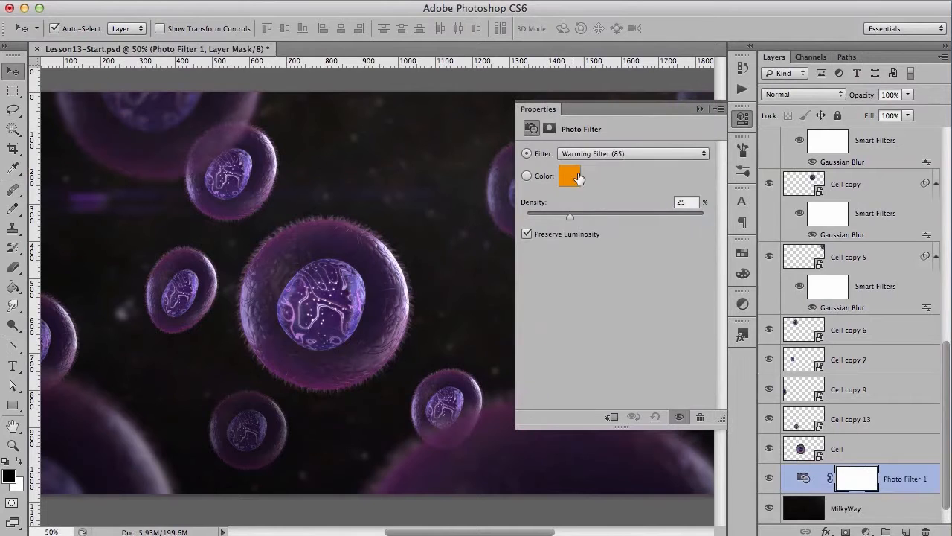
{"action": "left_click", "coordinate": [621, 153]}
{"action": "left_click", "coordinate": [624, 187]}
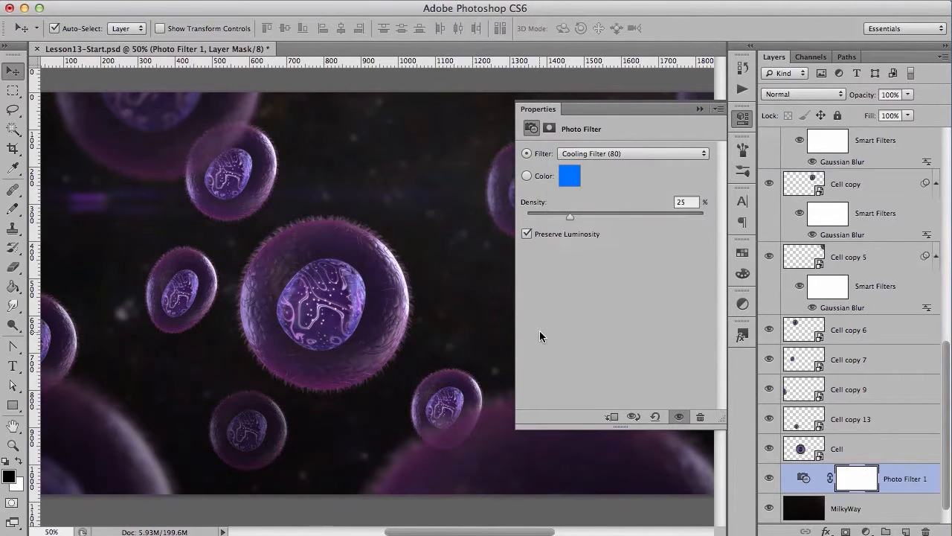
{"action": "left_click_drag", "start_coordinate": [570, 216], "coordinate": [578, 215]}
{"action": "left_click", "coordinate": [743, 117]}
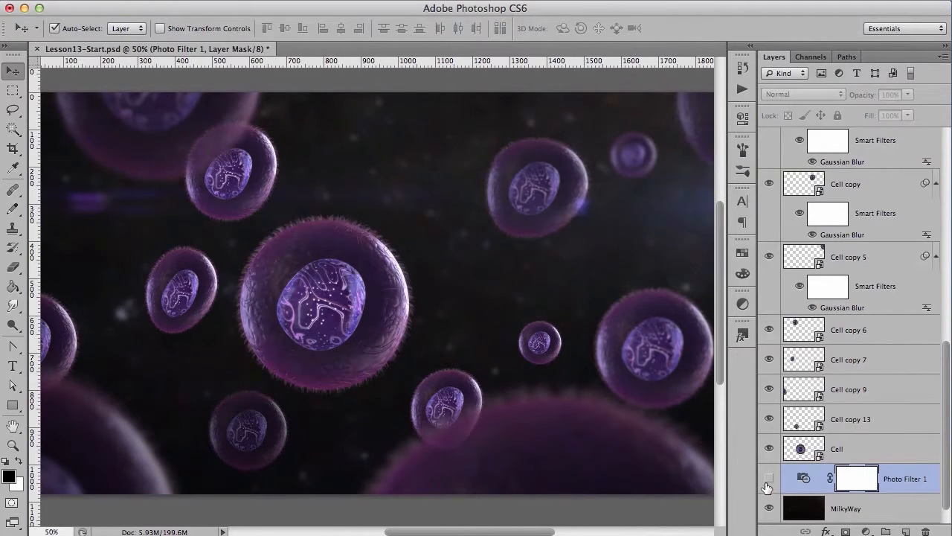
Step: Compare the background repeatedly with and without the Photo Filter adjustment
{"action": "left_click", "coordinate": [769, 480]}
{"action": "left_click", "coordinate": [769, 480]}
{"action": "left_click", "coordinate": [769, 480]}
{"action": "left_click", "coordinate": [771, 480]}
{"action": "left_click", "coordinate": [770, 481]}
{"action": "left_click", "coordinate": [770, 481]}
{"action": "left_click", "coordinate": [771, 481]}
{"action": "left_click", "coordinate": [770, 481]}
{"action": "left_click", "coordinate": [770, 480]}
{"action": "left_click", "coordinate": [770, 480]}
{"action": "left_click", "coordinate": [770, 480]}
{"action": "left_click", "coordinate": [608, 83]}
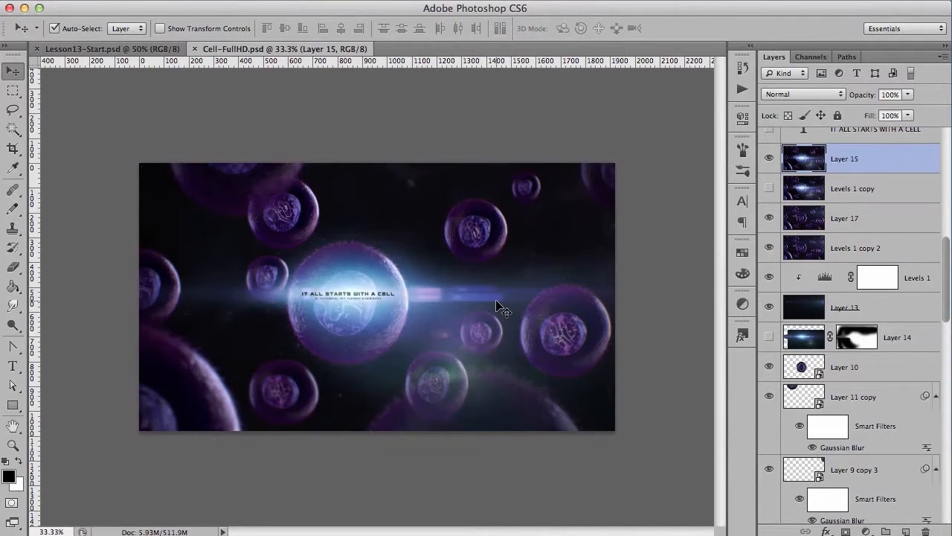
Step: Hide all the title and tutorial credit text layers in Cell-FullHD.psd
{"action": "key", "text": "z"}
{"action": "left_click_drag", "start_coordinate": [468, 304], "coordinate": [540, 288]}
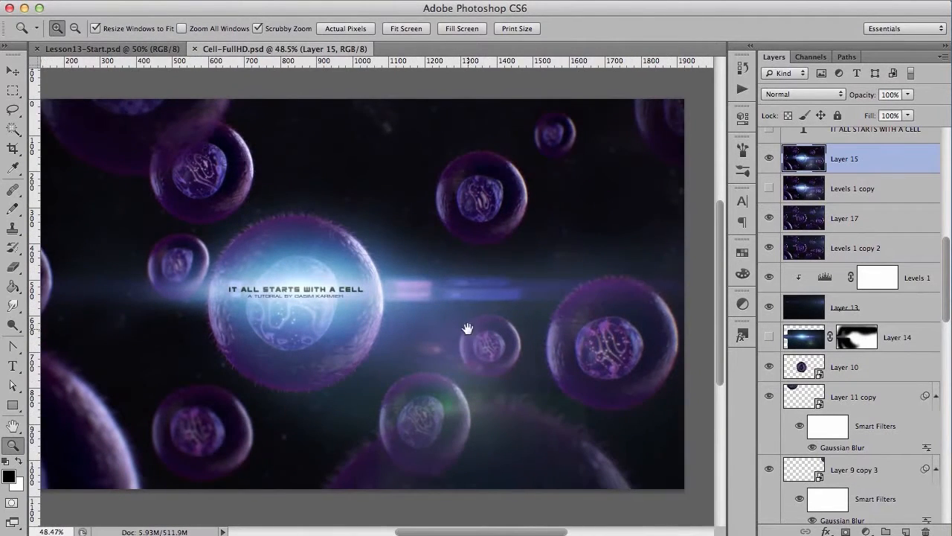
{"action": "scroll", "coordinate": [476, 328], "scroll_direction": "left", "scroll_amount": 3}
{"action": "key", "text": "v"}
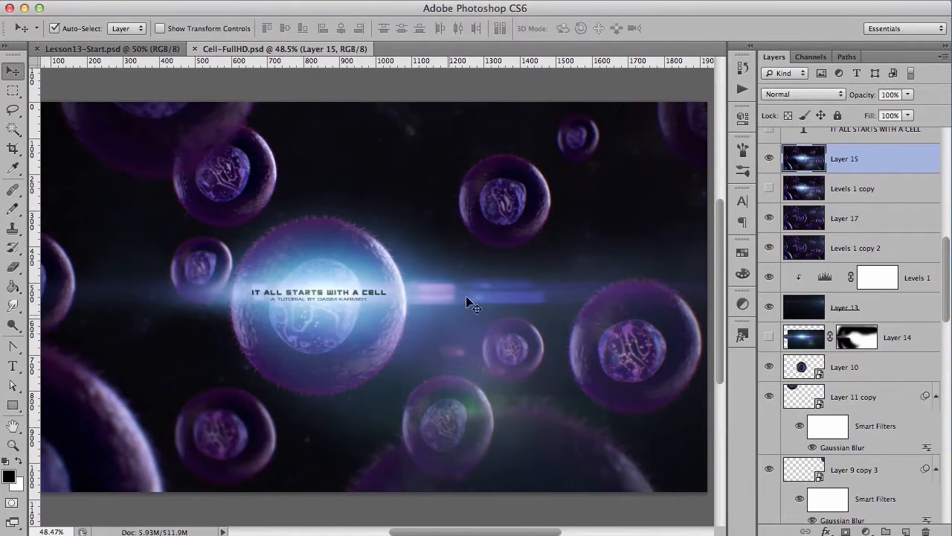
{"action": "left_click_drag", "start_coordinate": [940, 257], "coordinate": [941, 137]}
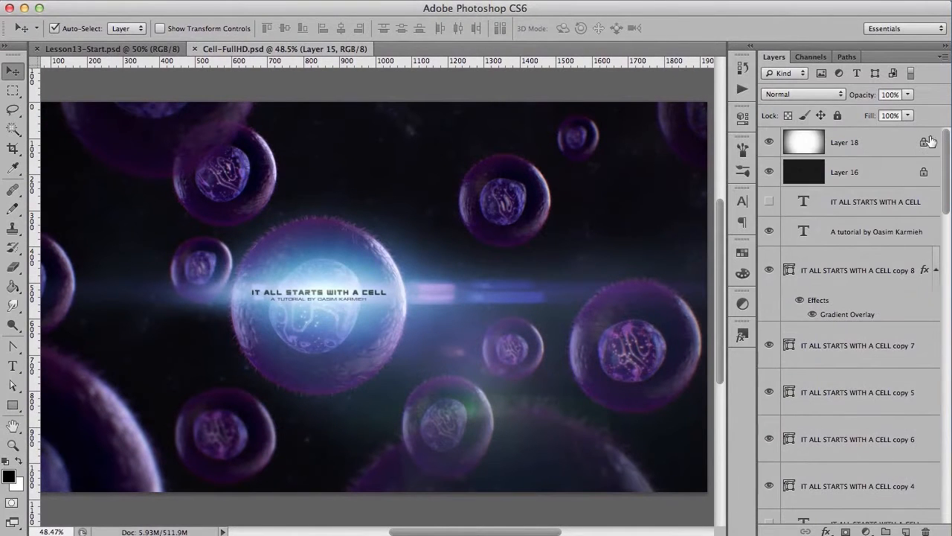
{"action": "left_click_drag", "start_coordinate": [773, 227], "coordinate": [773, 345]}
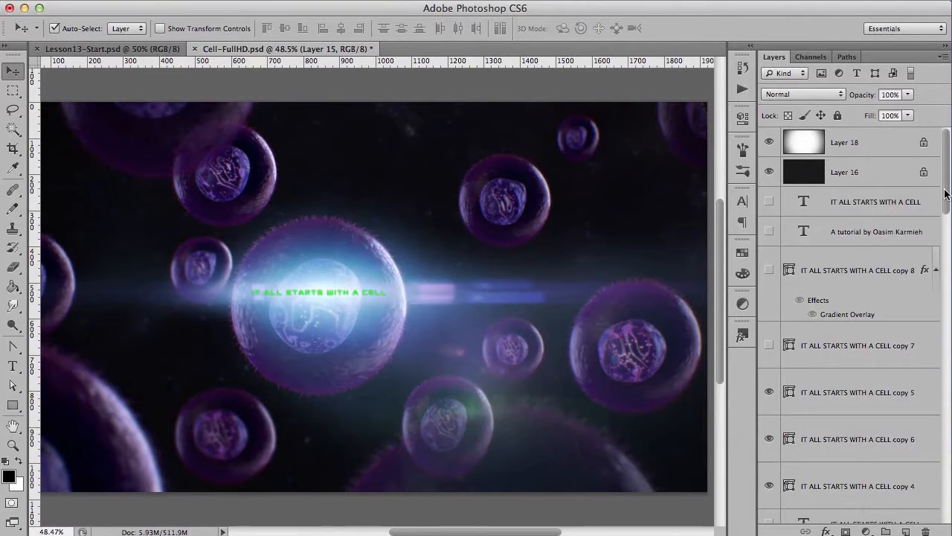
{"action": "scroll", "coordinate": [919, 222], "scroll_direction": "down", "scroll_amount": 3}
{"action": "left_click_drag", "start_coordinate": [773, 275], "coordinate": [771, 369]}
{"action": "left_click_drag", "start_coordinate": [946, 219], "coordinate": [947, 259]}
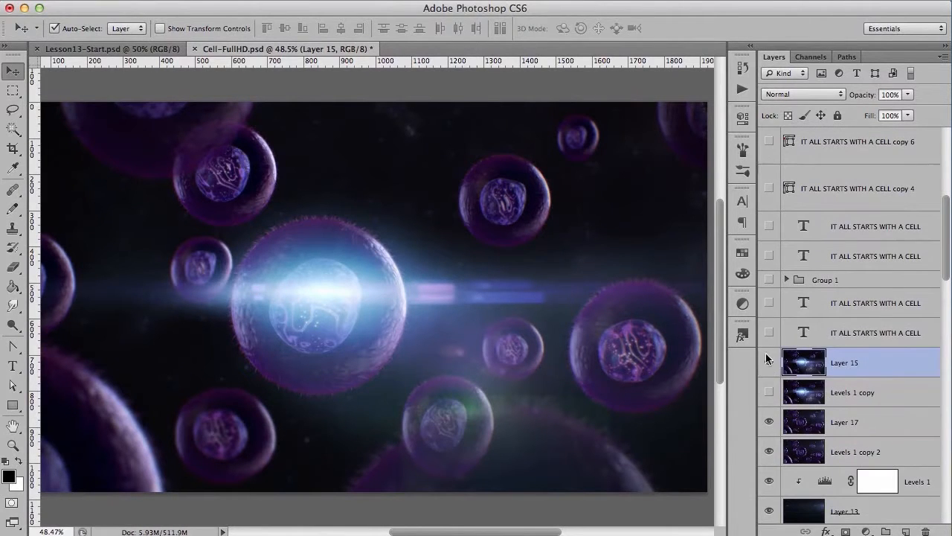
Step: Compare Cell-FullHD.psd with the lesson scene, and hide Layer 15 to remove the large flare on the central cell
{"action": "left_click", "coordinate": [142, 49]}
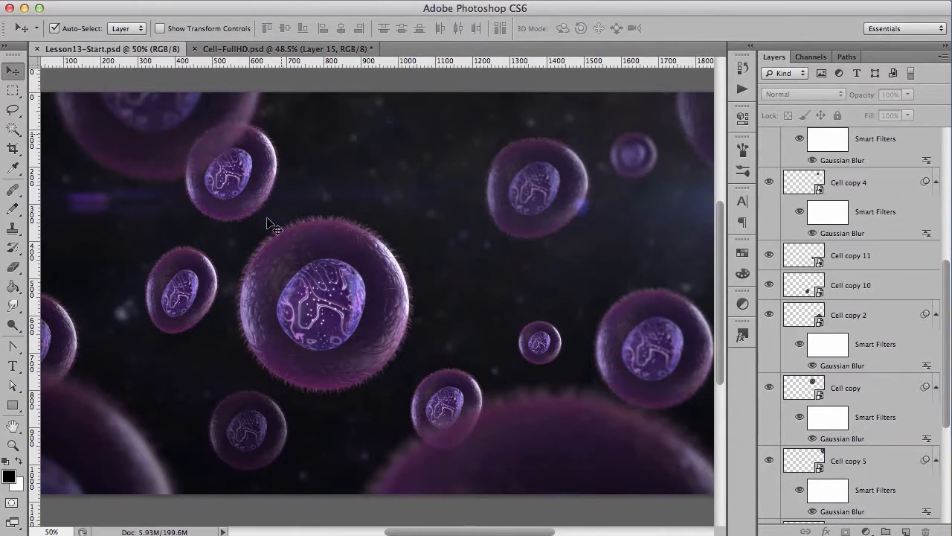
{"action": "left_click", "coordinate": [313, 50]}
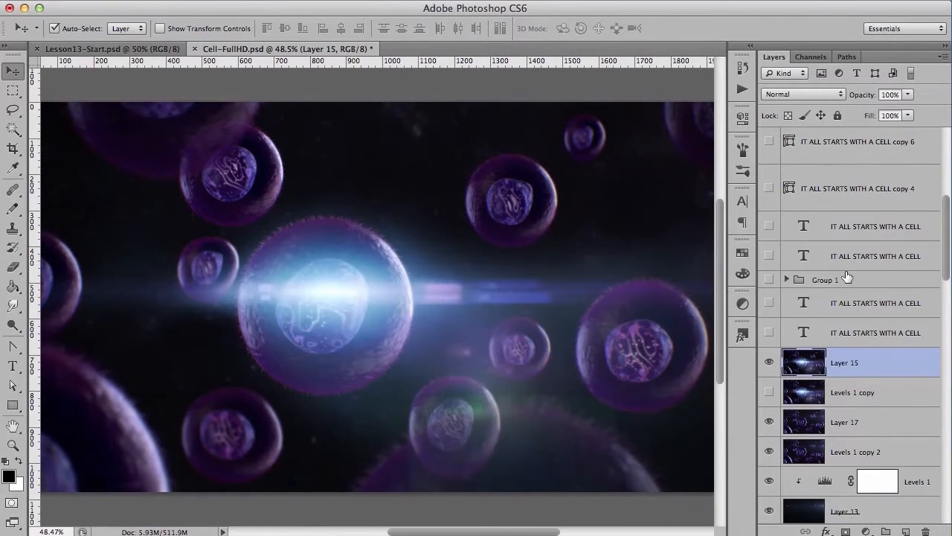
{"action": "left_click", "coordinate": [770, 363]}
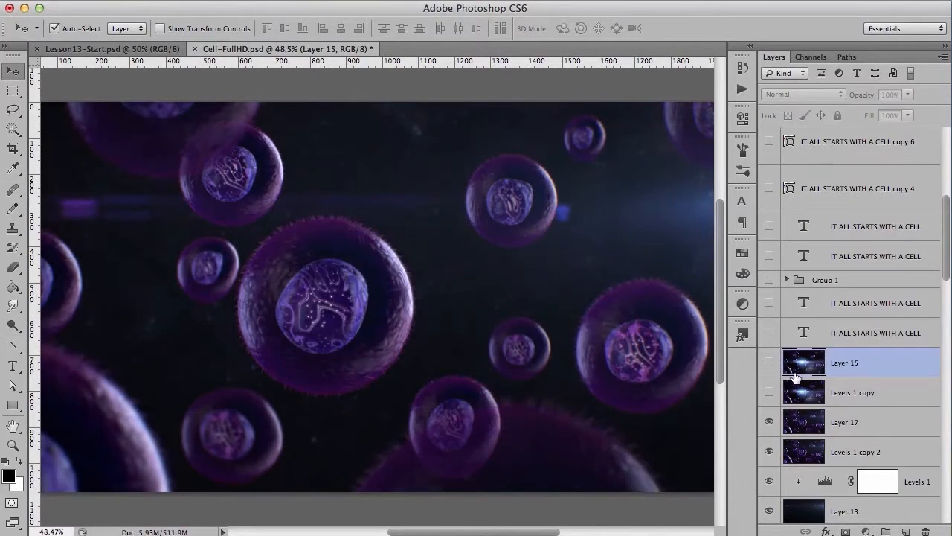
{"action": "scroll", "coordinate": [818, 312], "scroll_direction": "down", "scroll_amount": 2}
{"action": "left_click", "coordinate": [769, 332]}
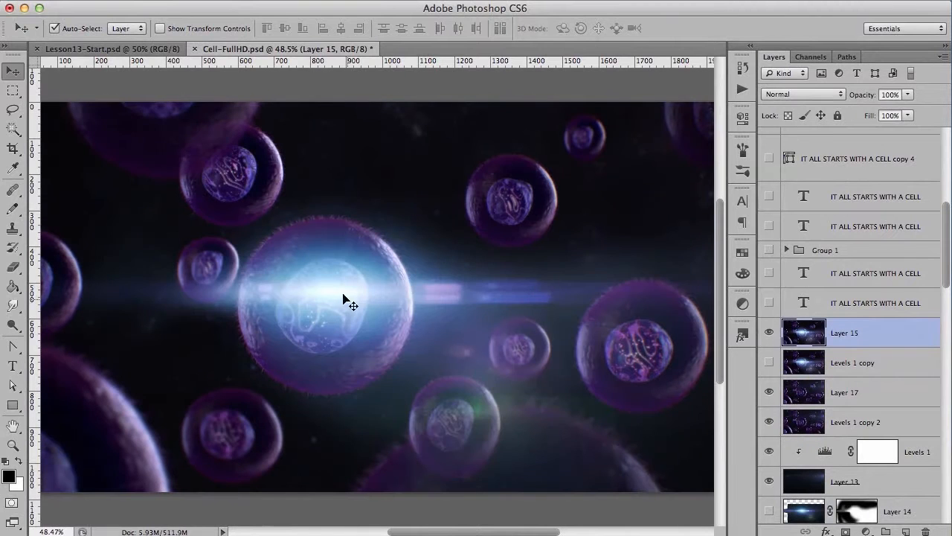
{"action": "left_click", "coordinate": [771, 334]}
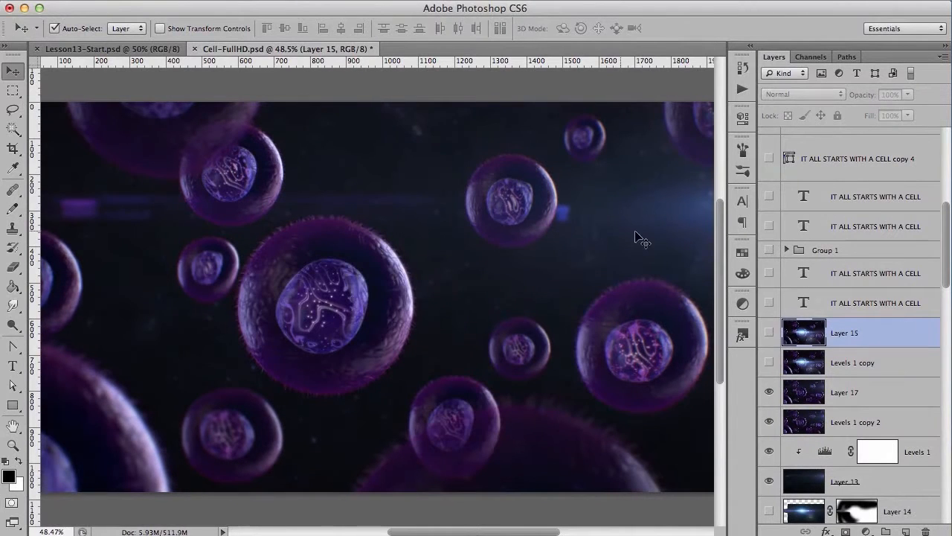
Step: Examine the cells and background across Cell-FullHD.psd and compare them with the Lesson13-Start.psd scene
{"action": "left_click_drag", "start_coordinate": [632, 201], "coordinate": [565, 192]}
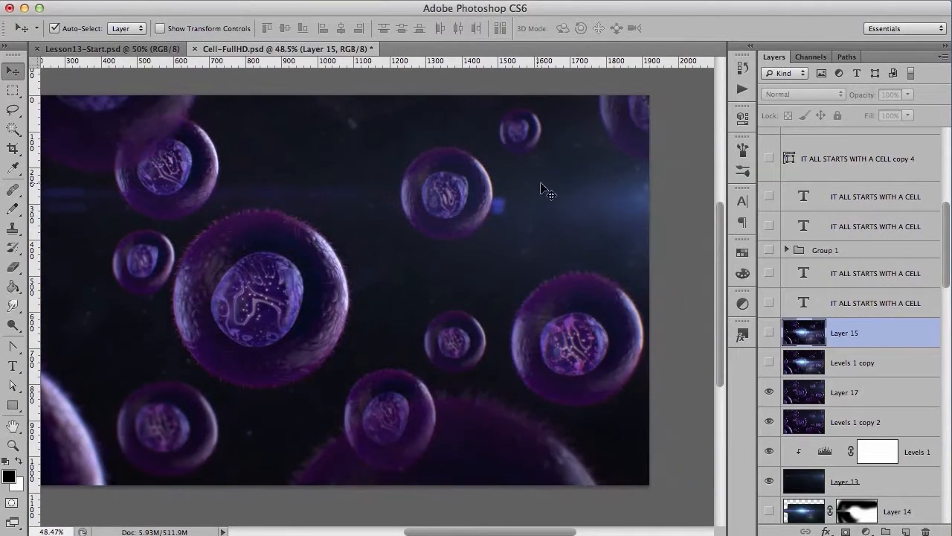
{"action": "left_click_drag", "start_coordinate": [508, 240], "coordinate": [589, 235]}
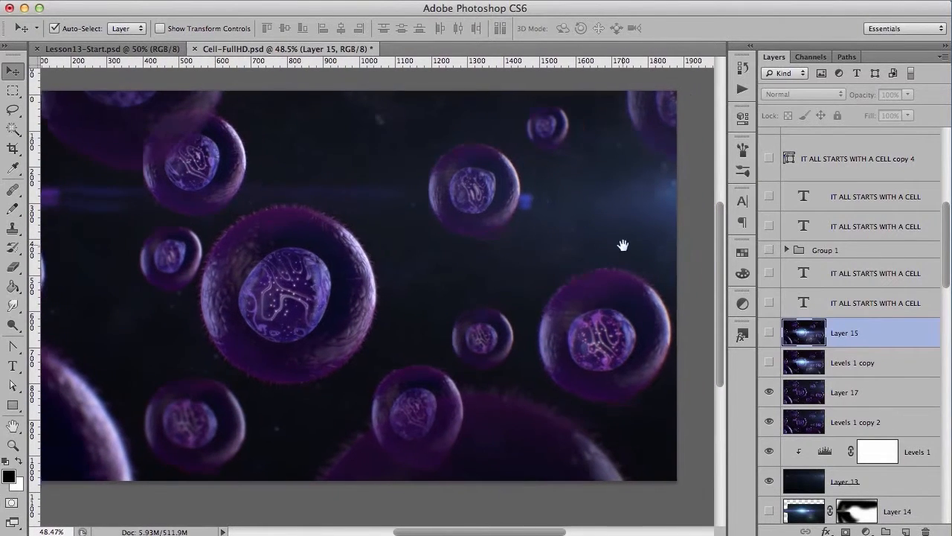
{"action": "left_click_drag", "start_coordinate": [560, 279], "coordinate": [616, 259]}
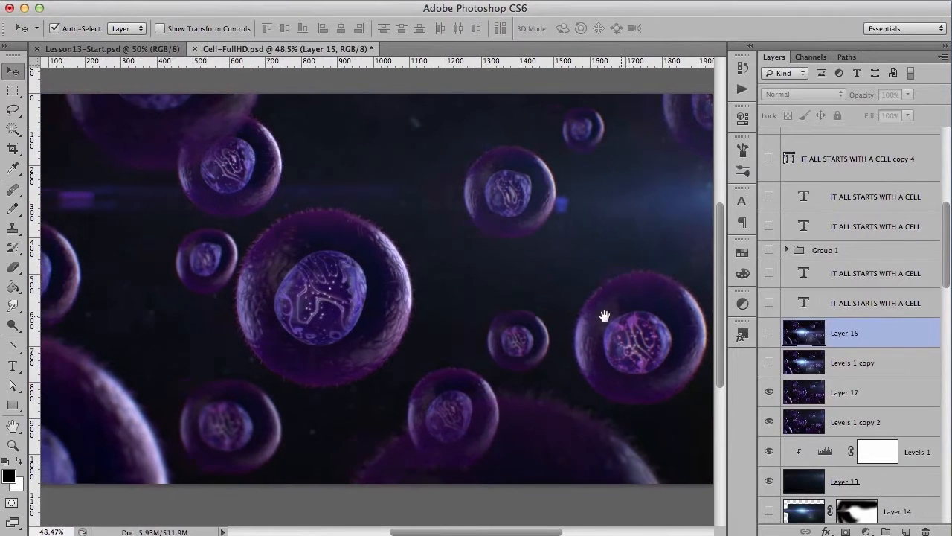
{"action": "scroll", "coordinate": [855, 312], "scroll_direction": "down", "scroll_amount": 5}
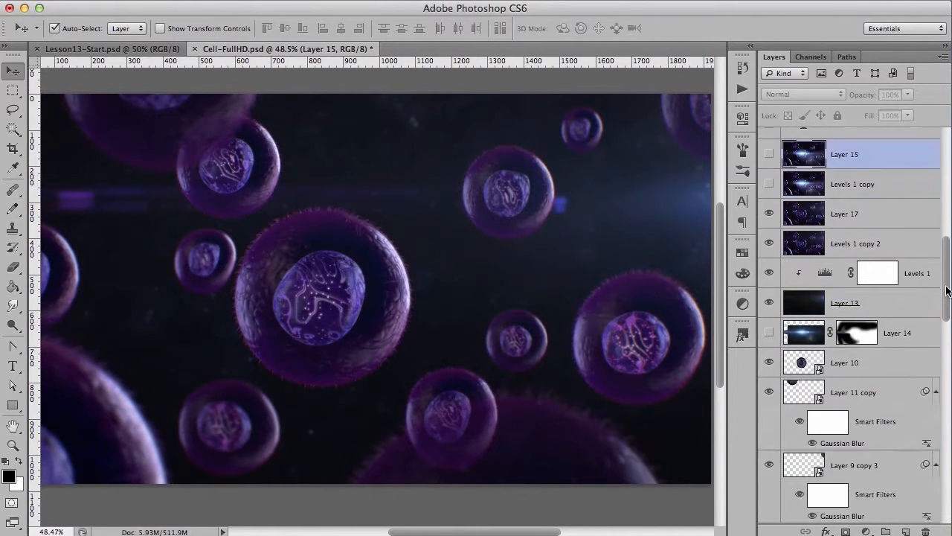
{"action": "mouse_move", "coordinate": [483, 260]}
{"action": "left_mouse_down"}
{"action": "mouse_move", "coordinate": [510, 266]}
{"action": "mouse_move", "coordinate": [476, 253]}
{"action": "left_mouse_up"}
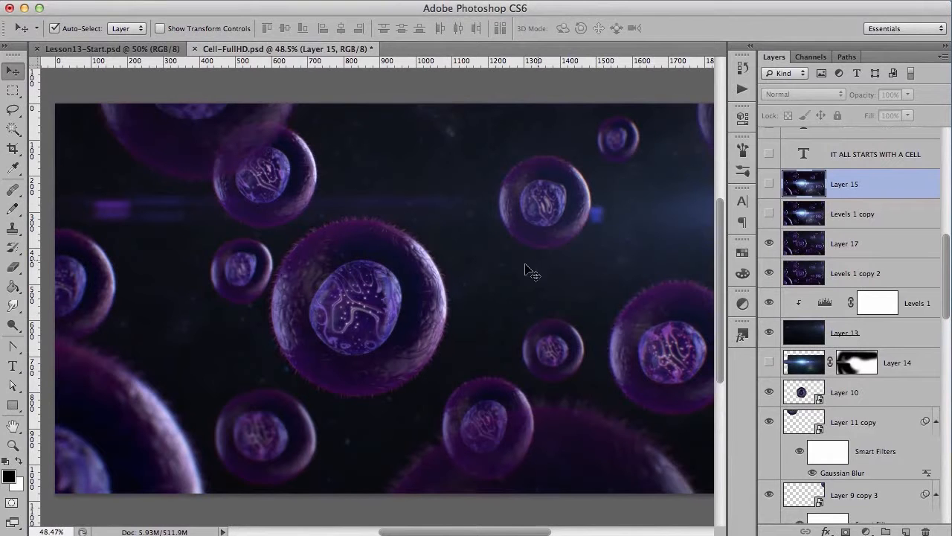
{"action": "left_click_drag", "start_coordinate": [498, 271], "coordinate": [492, 262]}
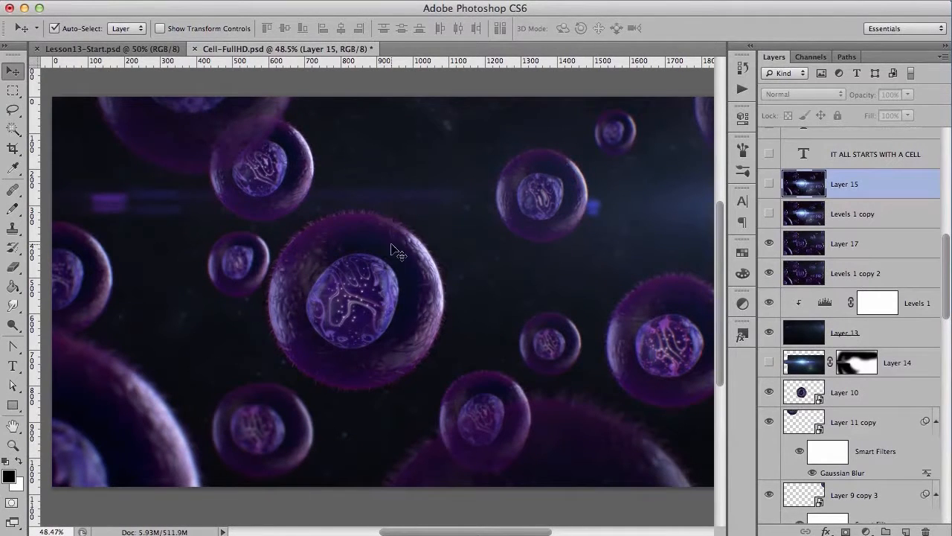
{"action": "left_click", "coordinate": [122, 47]}
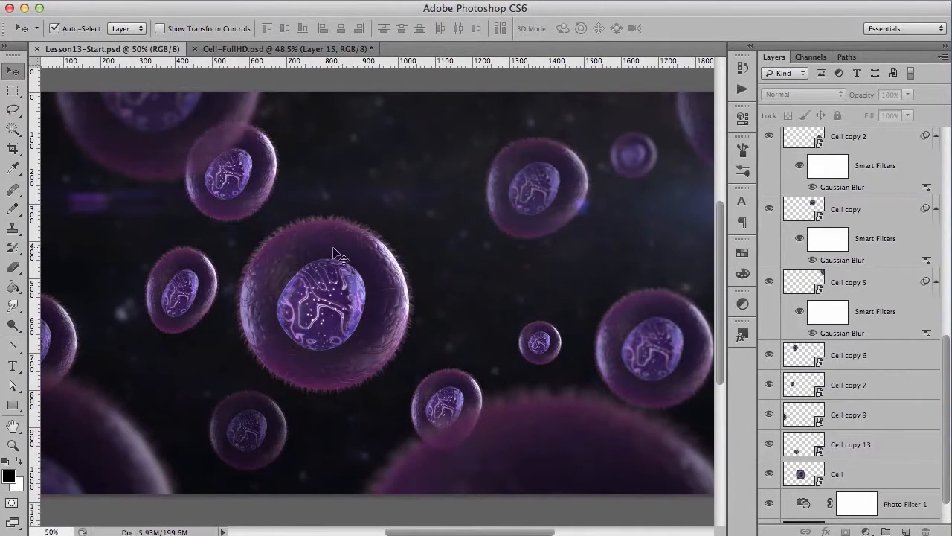
{"action": "key", "text": "ctrl+Tab"}
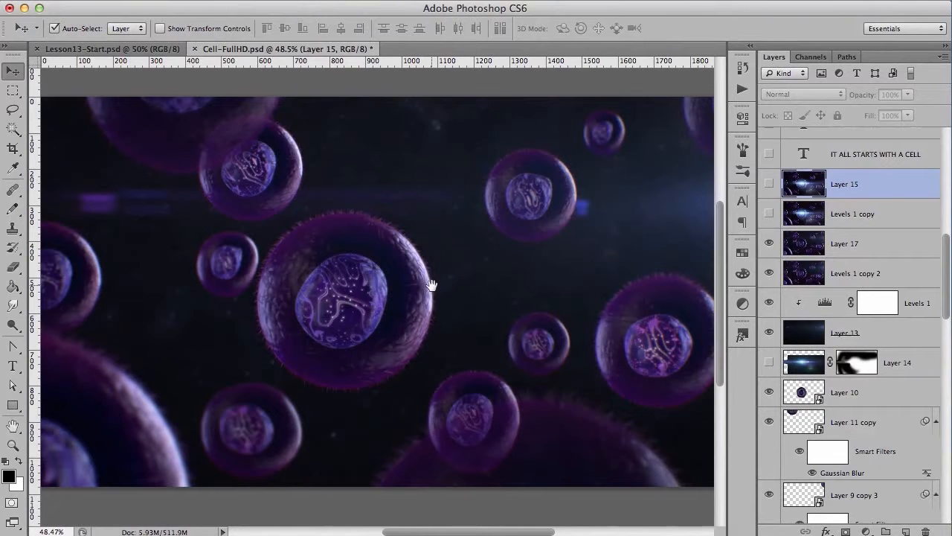
{"action": "scroll", "coordinate": [439, 282], "scroll_direction": "left", "scroll_amount": 2}
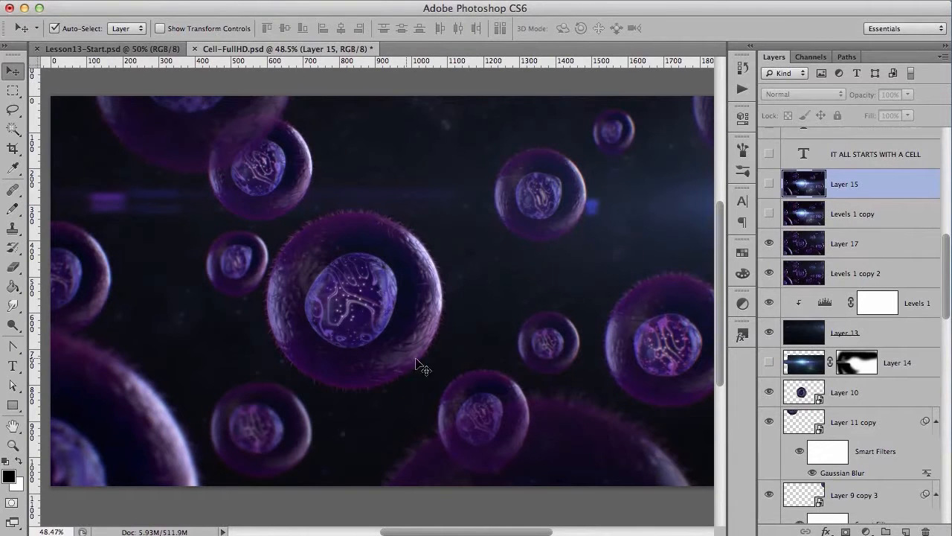
{"action": "scroll", "coordinate": [461, 283], "scroll_direction": "left", "scroll_amount": 2}
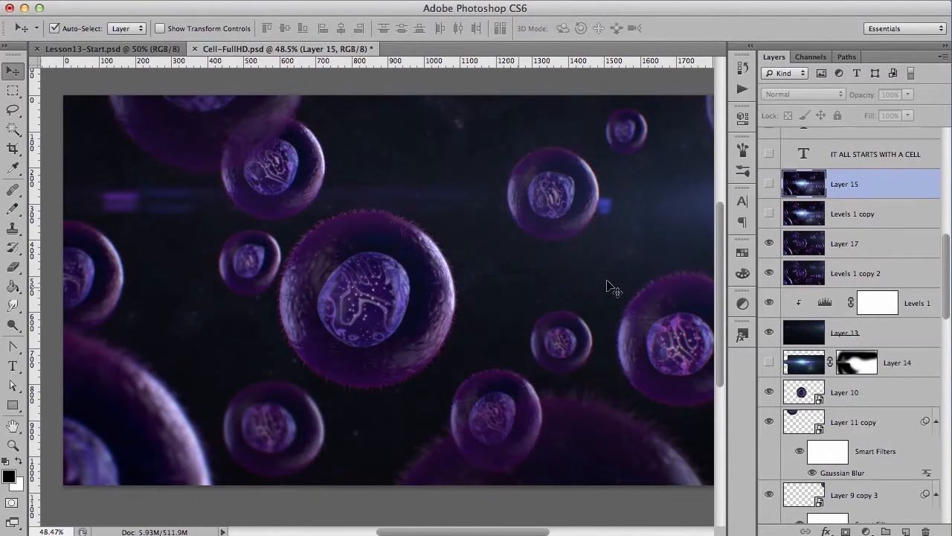
Step: Hide Layer 17 and Levels 1 copy 2, lock the position of Layer 13, and select the central cell on Layer 10
{"action": "left_click", "coordinate": [768, 273]}
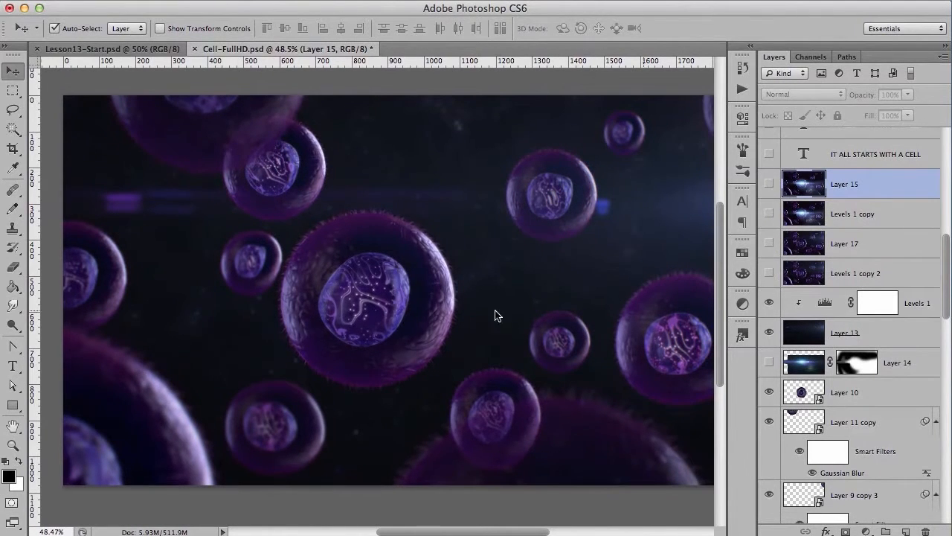
{"action": "left_click", "coordinate": [390, 311]}
{"action": "left_click", "coordinate": [769, 333]}
{"action": "left_click", "coordinate": [770, 333]}
{"action": "left_click", "coordinate": [821, 115]}
{"action": "left_click", "coordinate": [418, 279]}
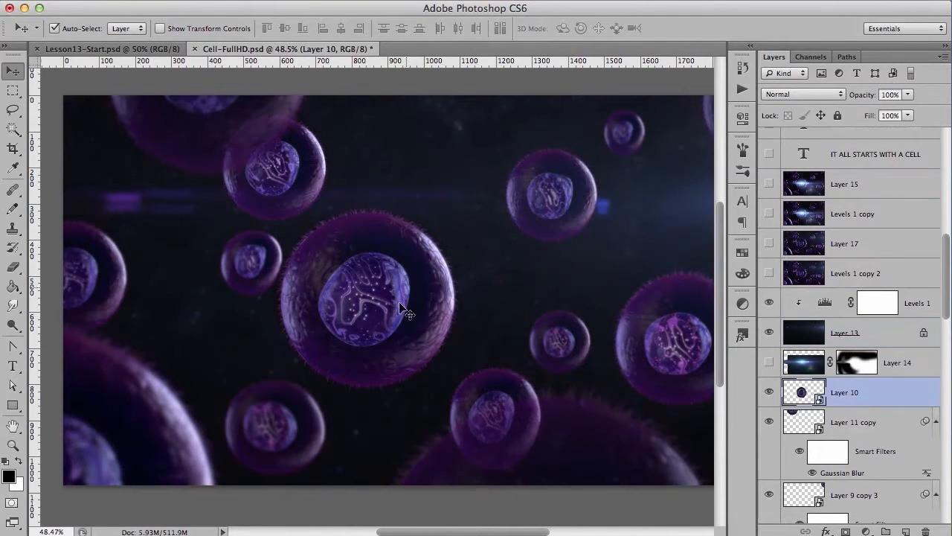
Step: Try a custom warp on the large central cell on Layer 10, pulling its nucleus slightly downward
{"action": "key", "text": "ctrl+t"}
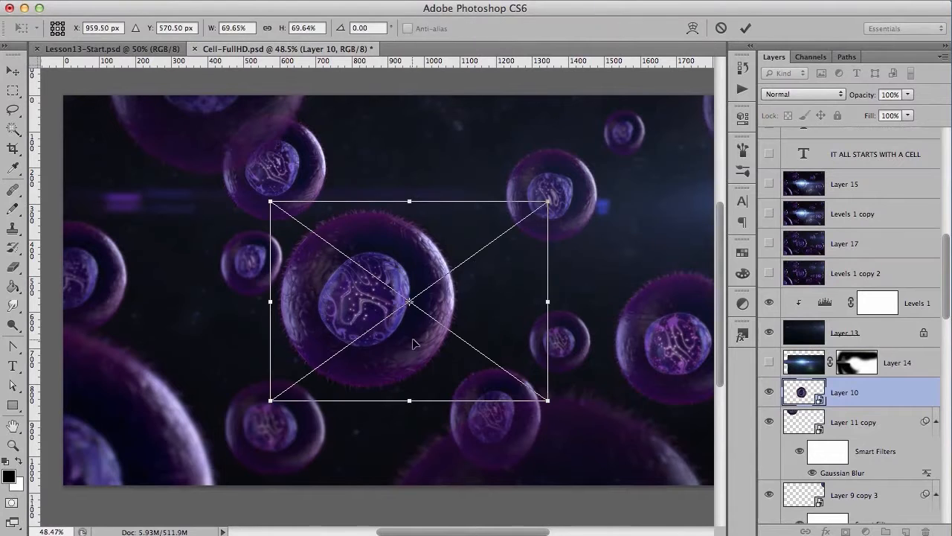
{"action": "left_click", "coordinate": [696, 30]}
{"action": "left_click_drag", "start_coordinate": [402, 253], "coordinate": [405, 251]}
{"action": "left_click_drag", "start_coordinate": [403, 315], "coordinate": [356, 349]}
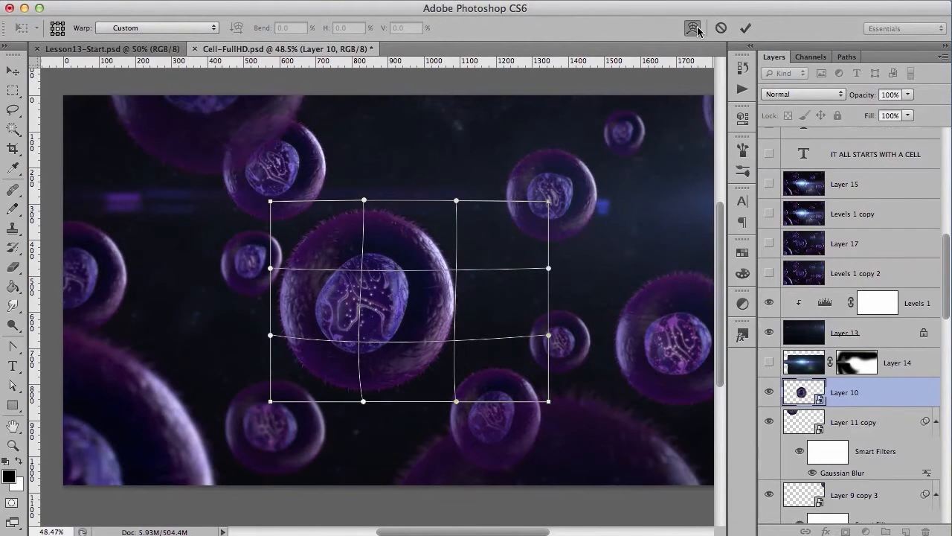
{"action": "key", "text": "Return"}
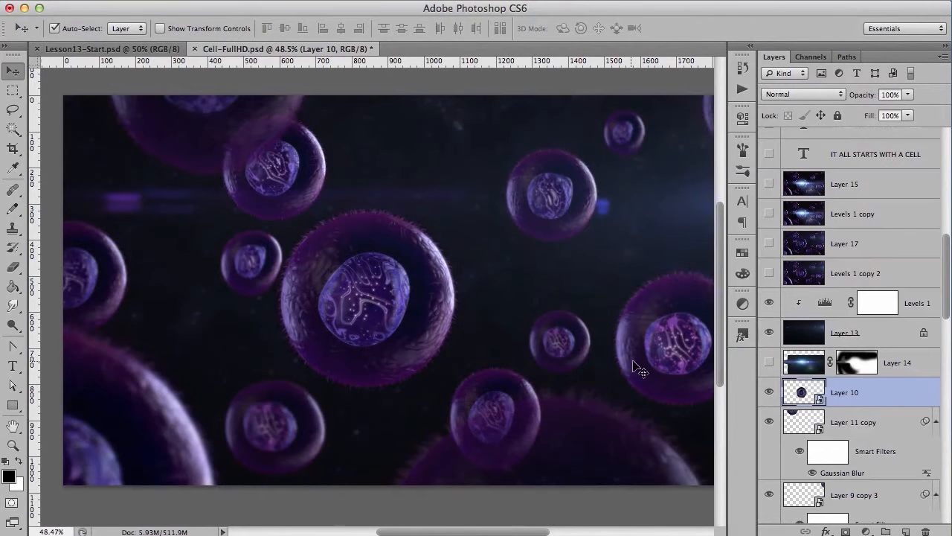
Step: Warp the small cell beside the large right-hand cell on Layer 9 into a slightly irregular shape with a custom warp
{"action": "scroll", "coordinate": [551, 320], "scroll_direction": "right", "scroll_amount": 2}
{"action": "left_click", "coordinate": [512, 332]}
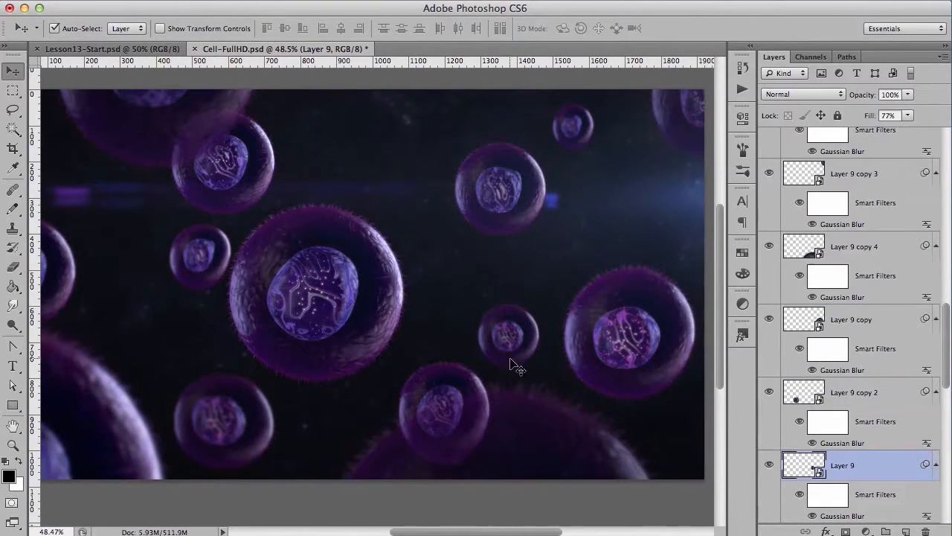
{"action": "key", "text": "ctrl+t"}
{"action": "left_click", "coordinate": [815, 291]}
{"action": "left_click", "coordinate": [693, 29]}
{"action": "left_click_drag", "start_coordinate": [501, 320], "coordinate": [500, 315]}
{"action": "mouse_move", "coordinate": [488, 356]}
{"action": "left_mouse_down"}
{"action": "mouse_move", "coordinate": [467, 360]}
{"action": "mouse_move", "coordinate": [475, 349]}
{"action": "left_mouse_up"}
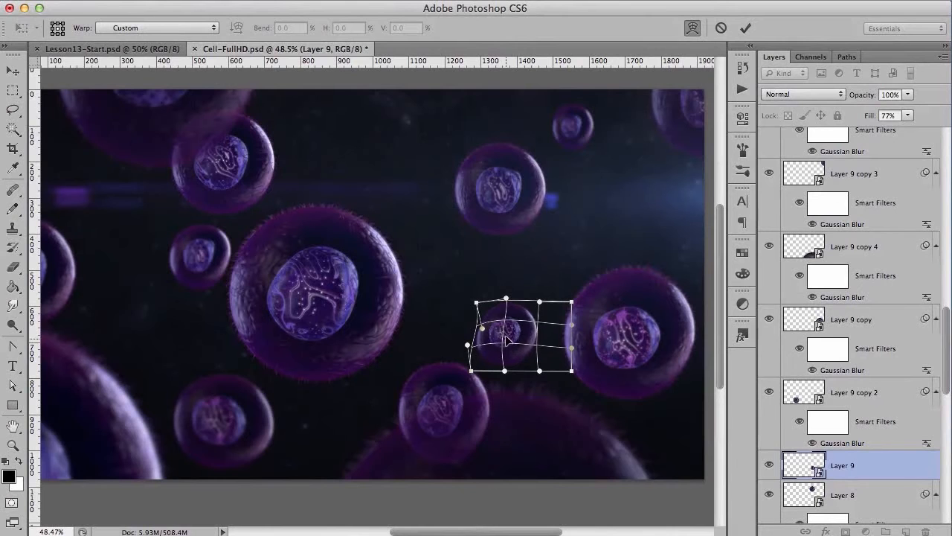
{"action": "left_click", "coordinate": [744, 27]}
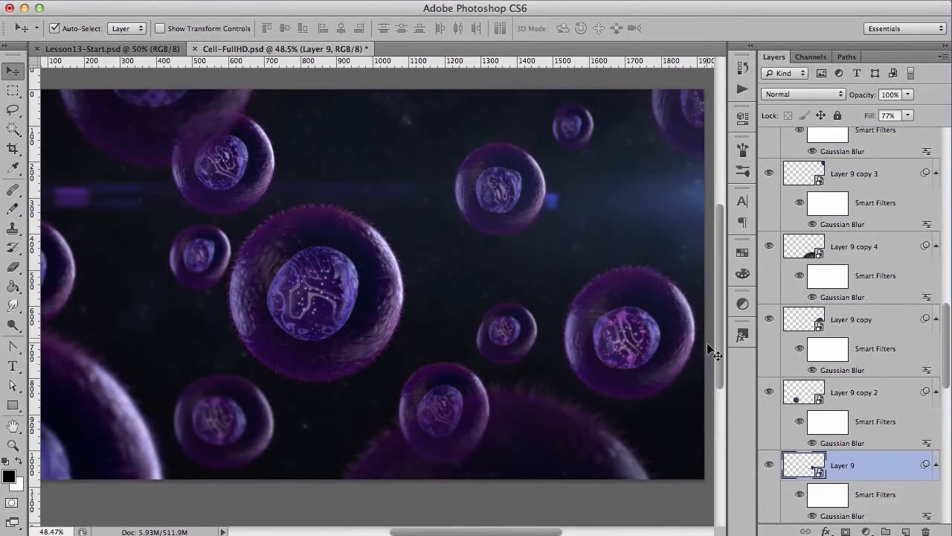
{"action": "left_click_drag", "start_coordinate": [555, 394], "coordinate": [594, 401]}
{"action": "left_click_drag", "start_coordinate": [512, 274], "coordinate": [508, 269]}
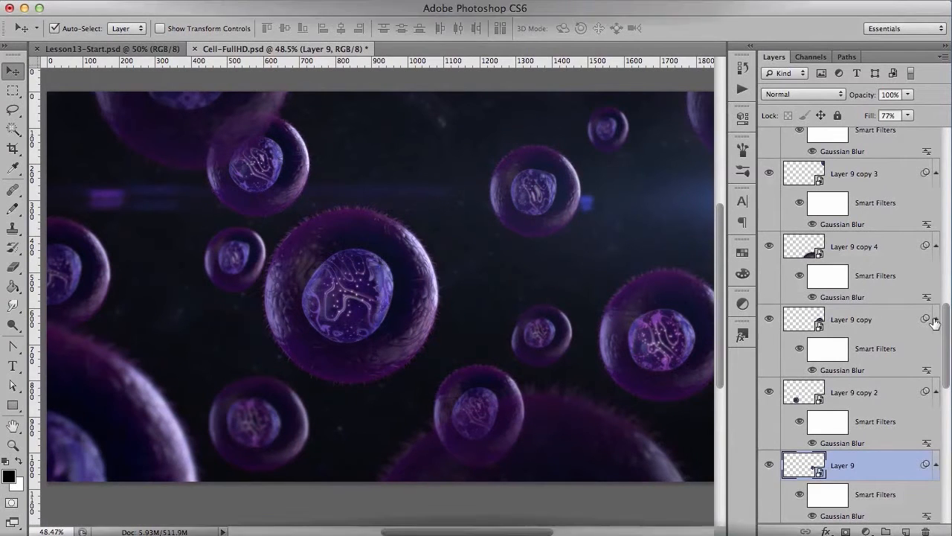